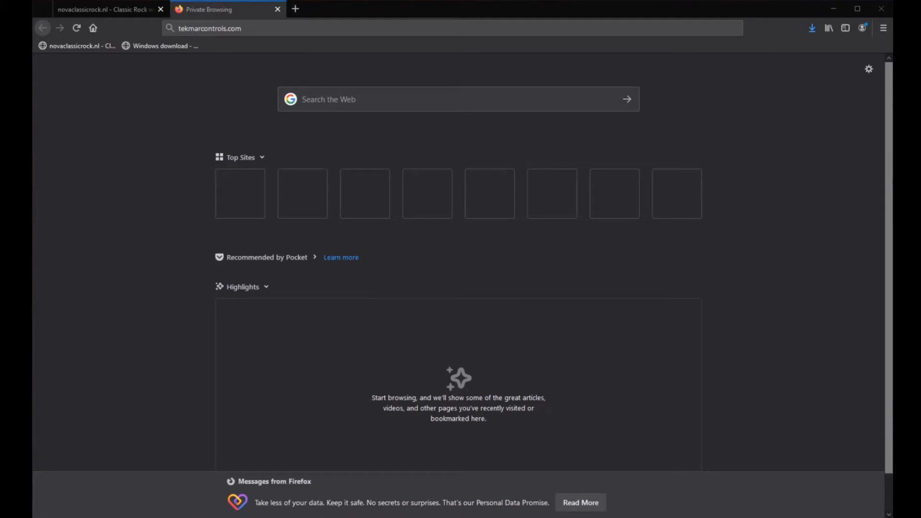
Go to tekmarcontrols.com and open the design stencil download page from the site's support section
click(250, 28)
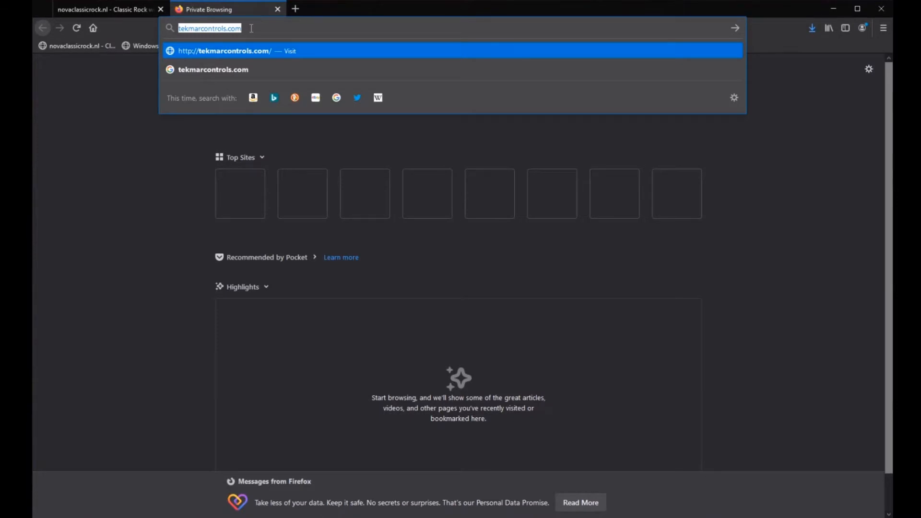
key(Return)
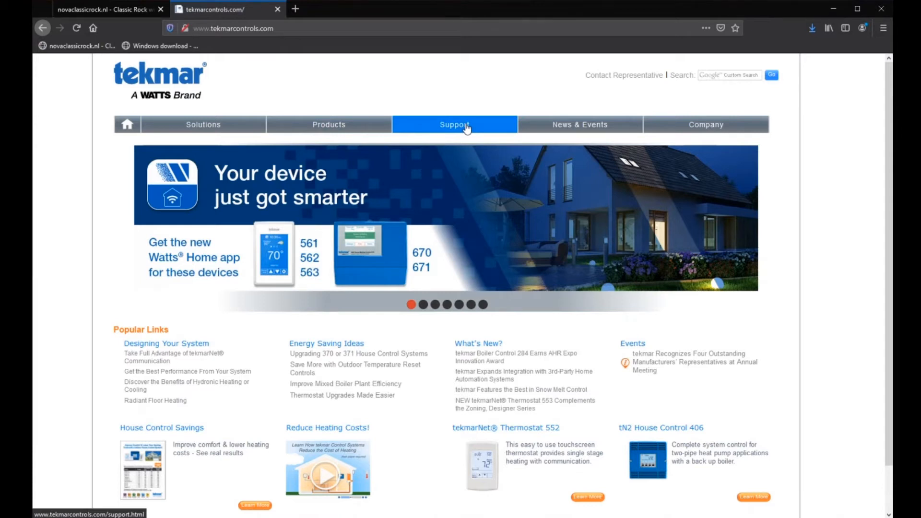
click(467, 129)
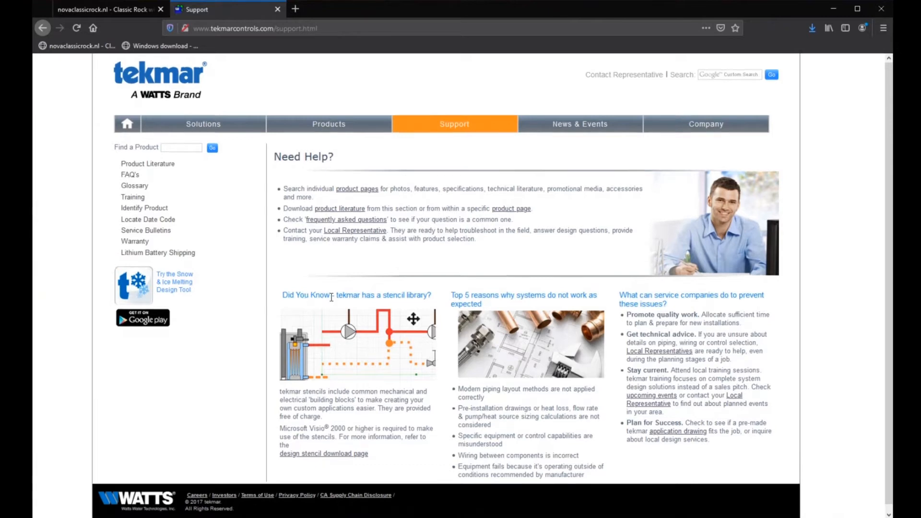
scroll(332, 300, down, 1)
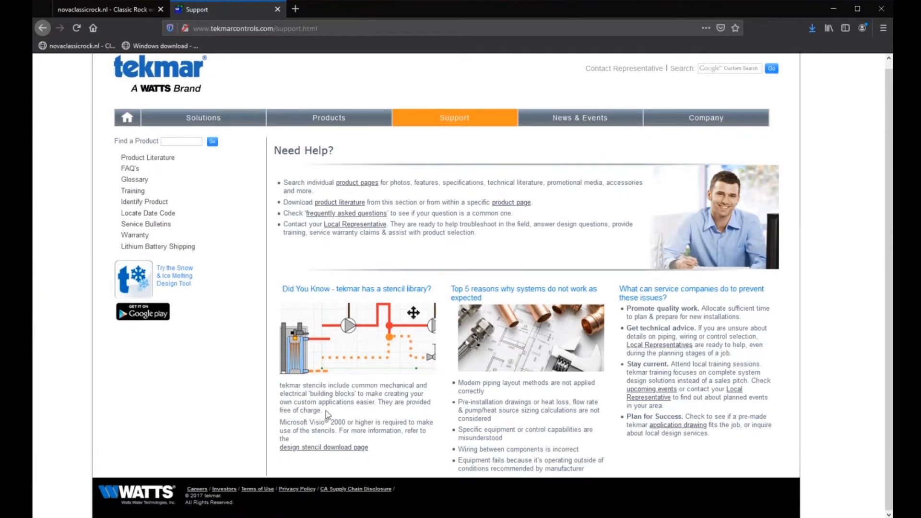
click(341, 448)
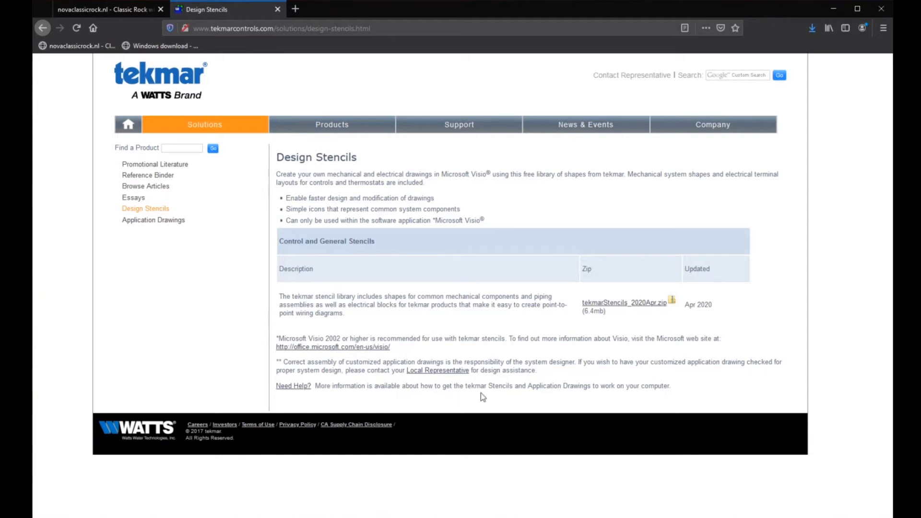
Download tekmarStencils_2020Apr.zip as a saved file and check the browser's download list
click(639, 304)
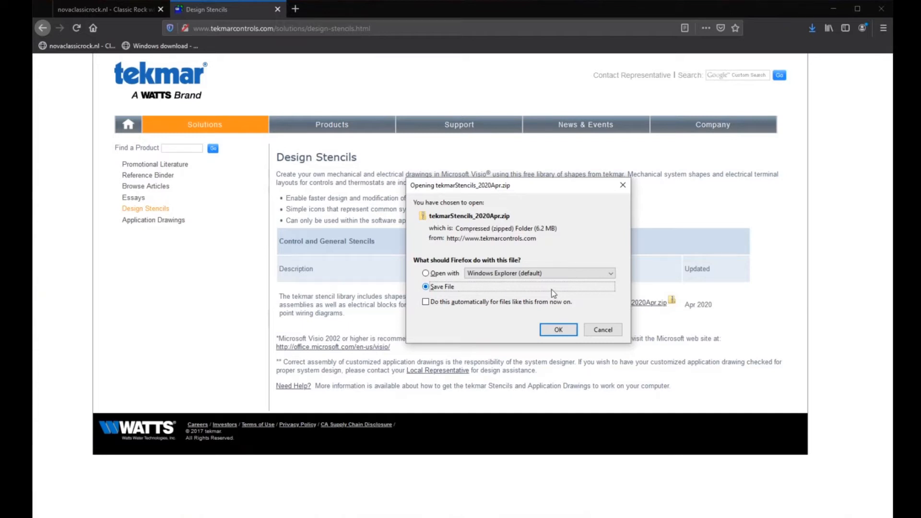
click(557, 331)
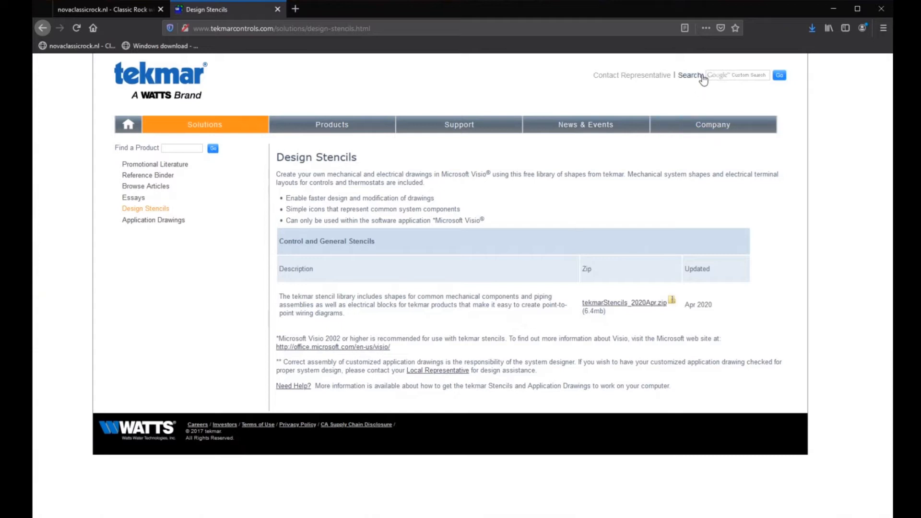
right_click(189, 499)
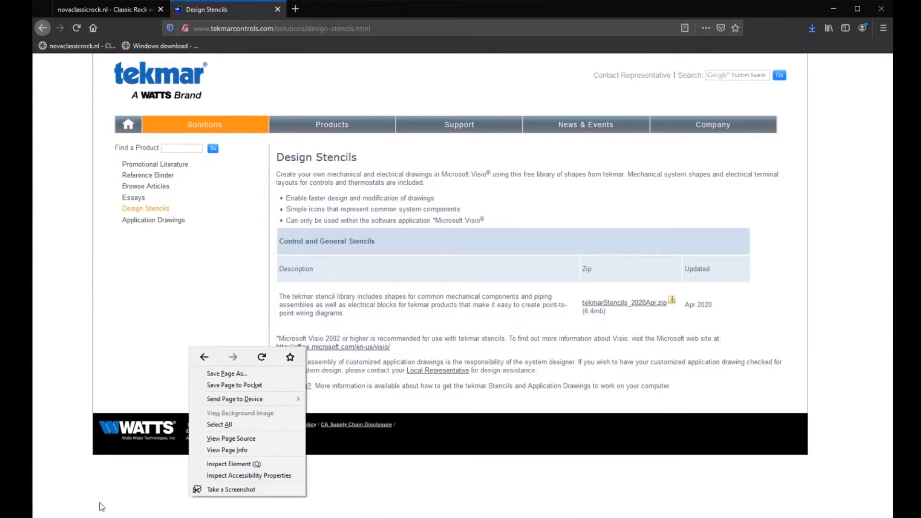
click(811, 30)
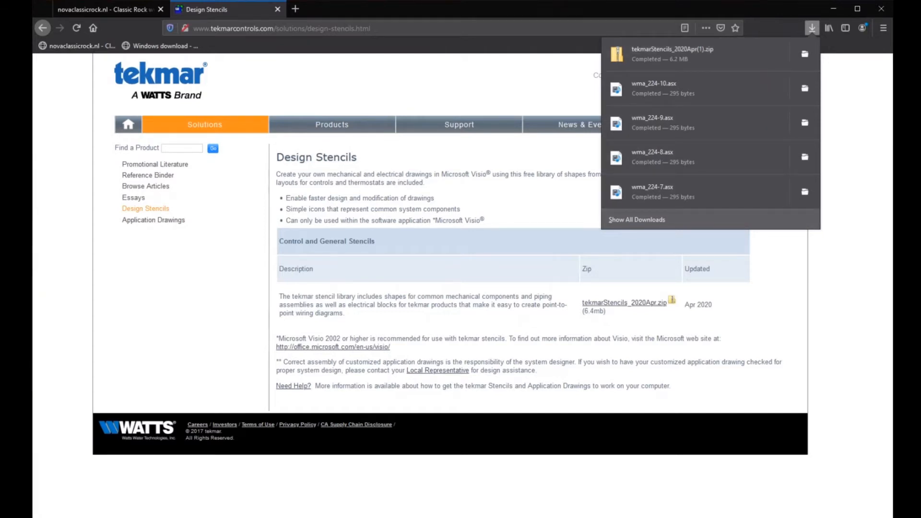
Switch to File Explorer and open the Downloads folder on the DATA (D:) drive
key(alt+Tab)
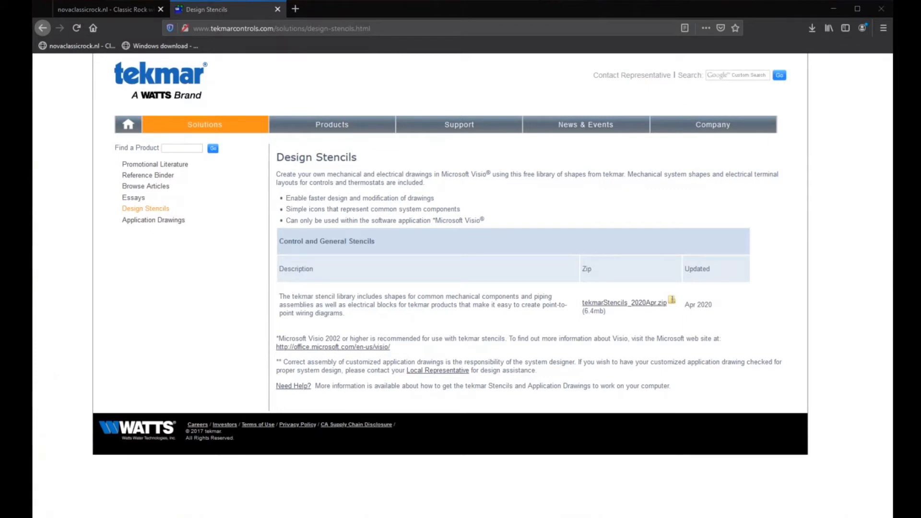
key(super+e)
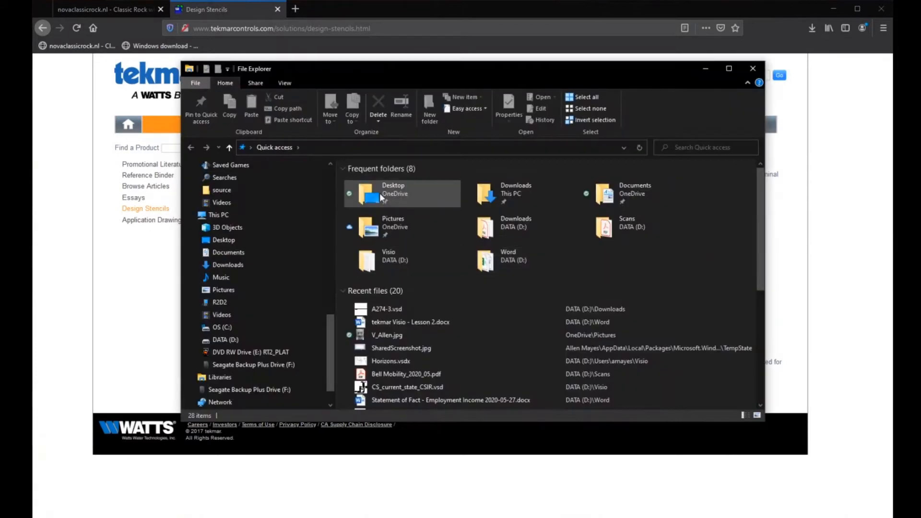
click(518, 222)
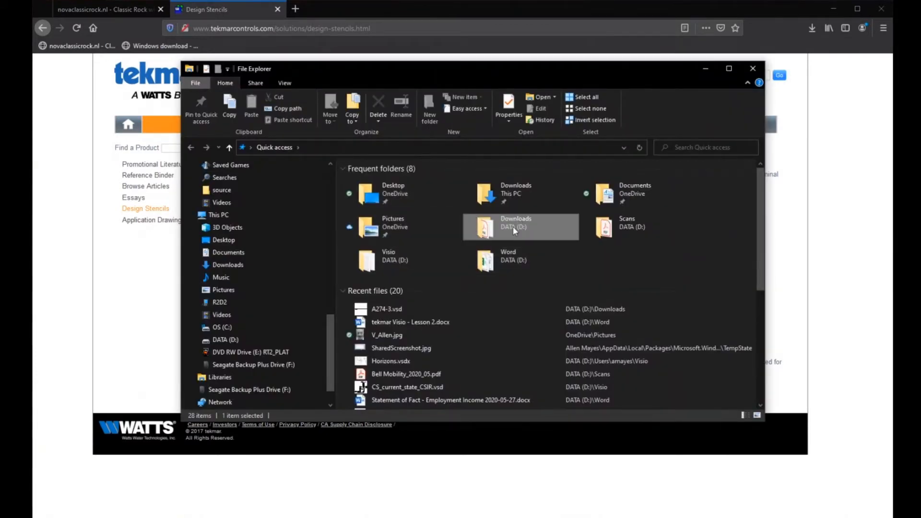
double_click(499, 226)
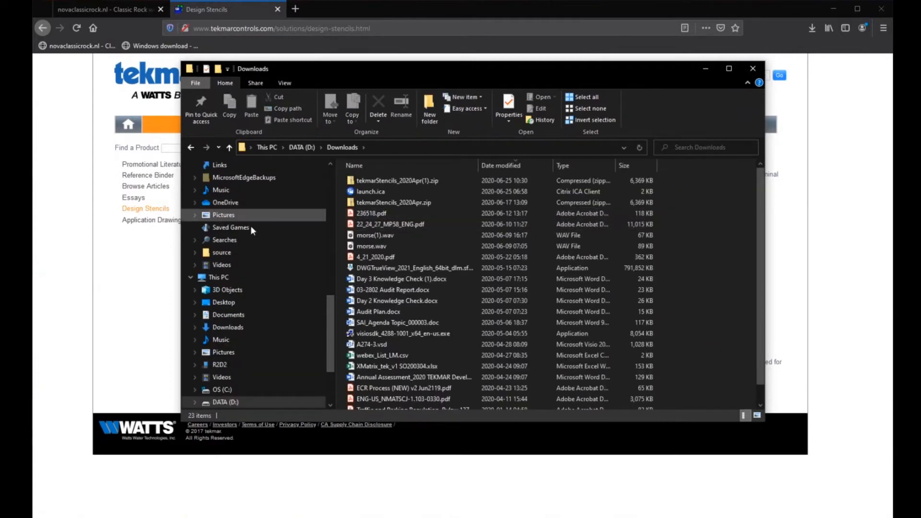
View the subfolders and files of the Visio folder on the DATA (D:) drive, and close File Explorer and the browser
scroll(240, 260, down, 3)
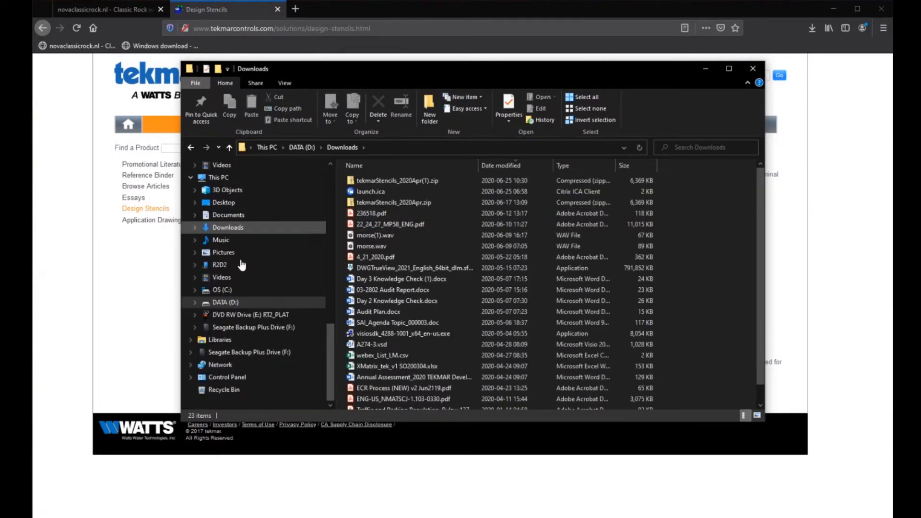
scroll(241, 264, up, 1)
scroll(219, 255, down, 1)
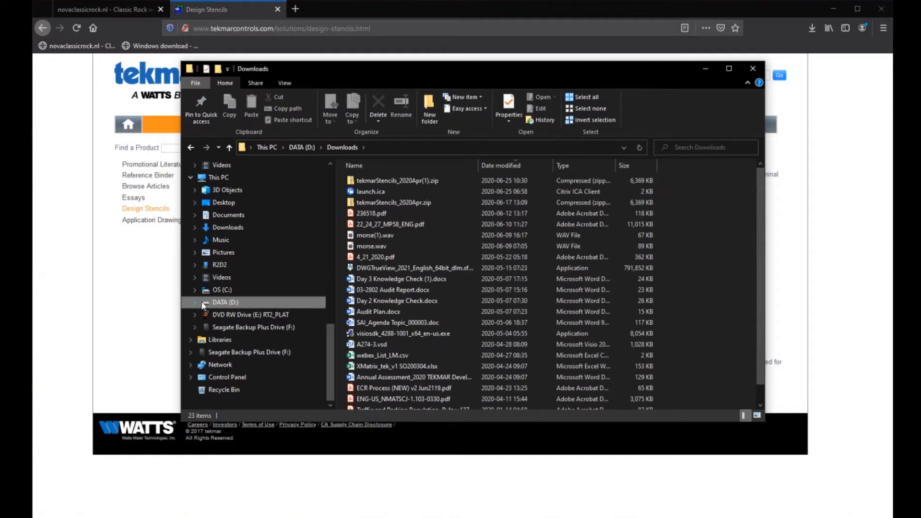
click(196, 302)
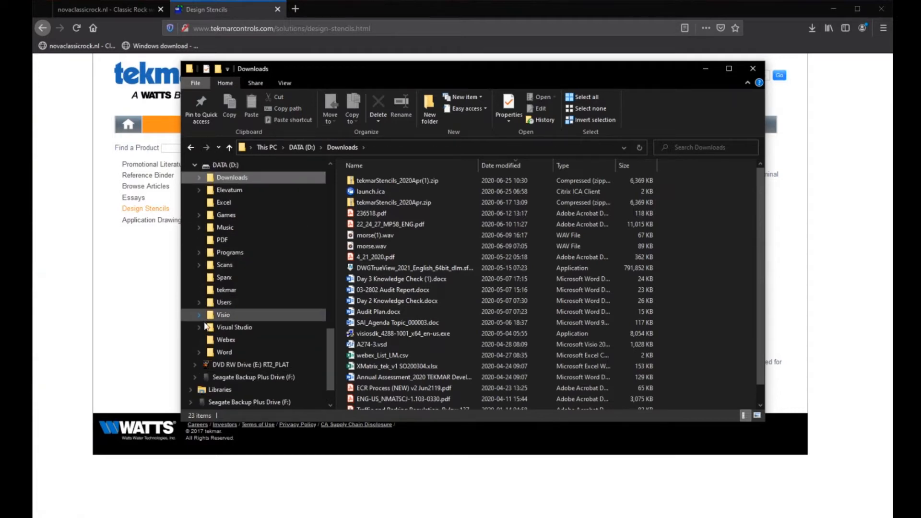
click(199, 316)
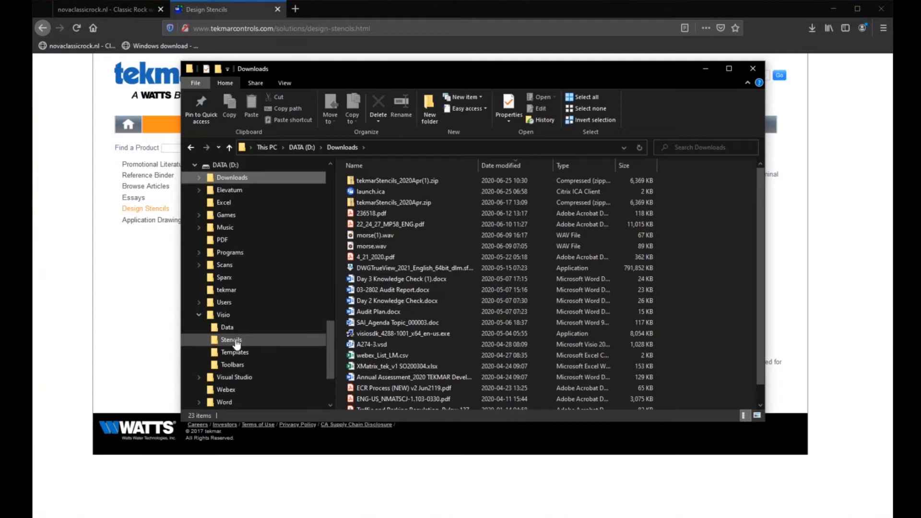
click(219, 317)
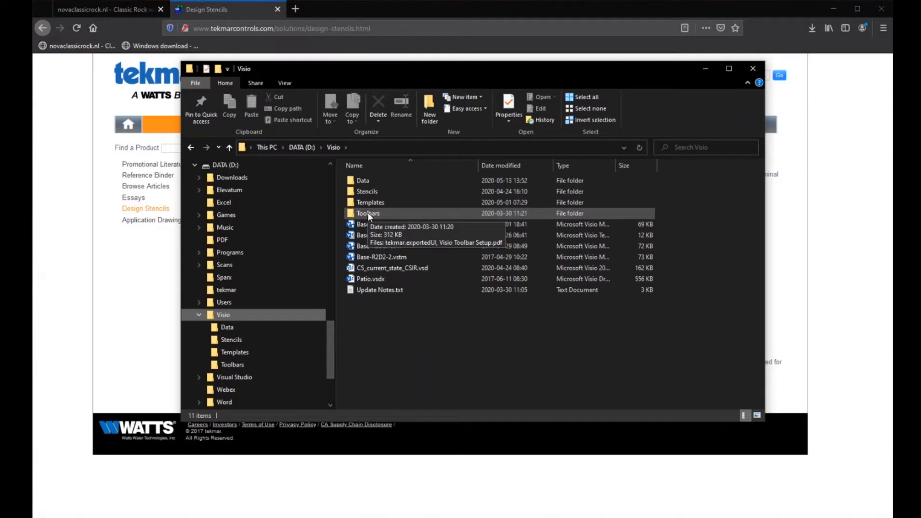
click(755, 70)
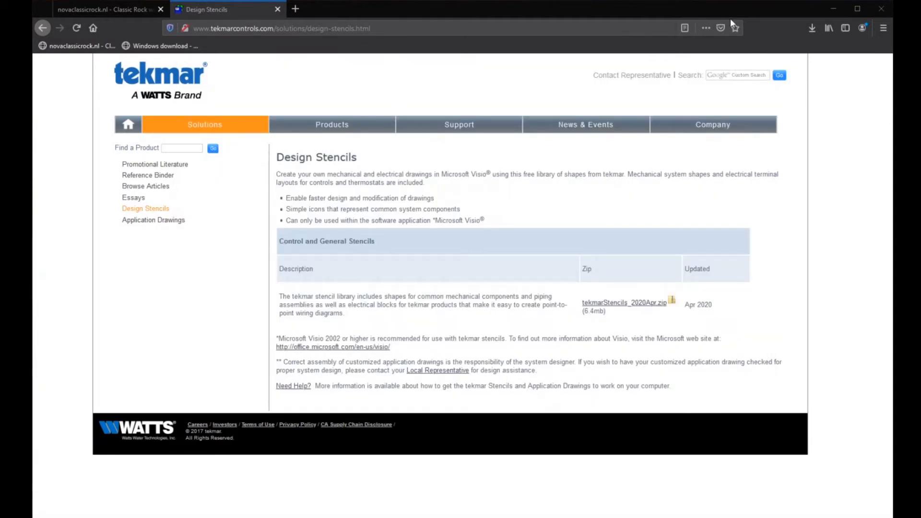
click(882, 9)
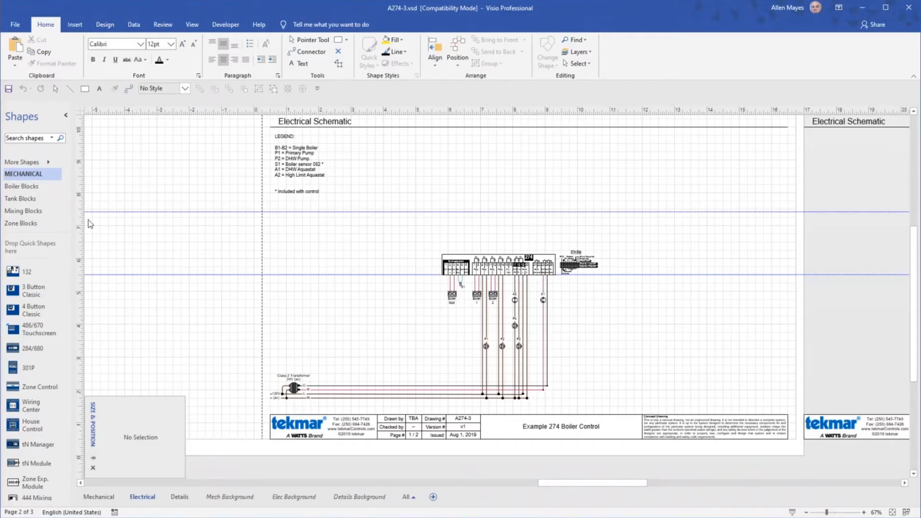
Open the File Locations settings from the advanced options in Visio
click(14, 25)
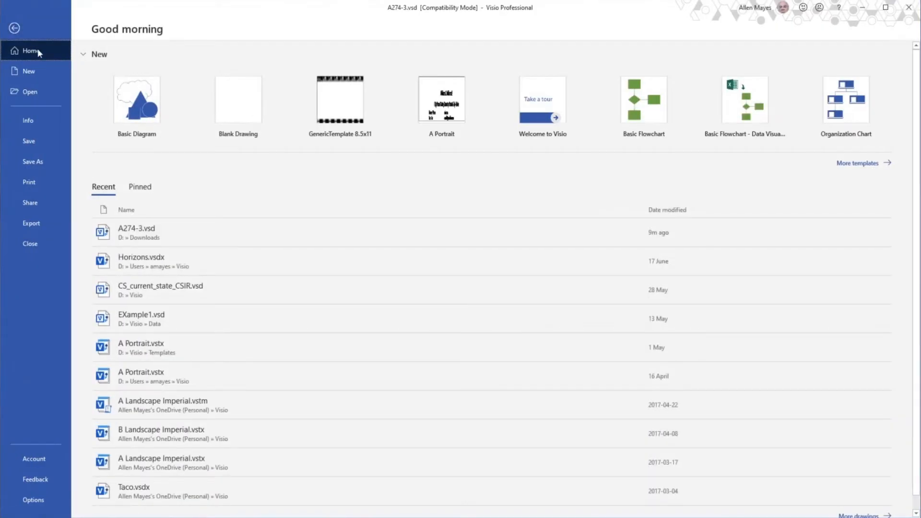
click(38, 500)
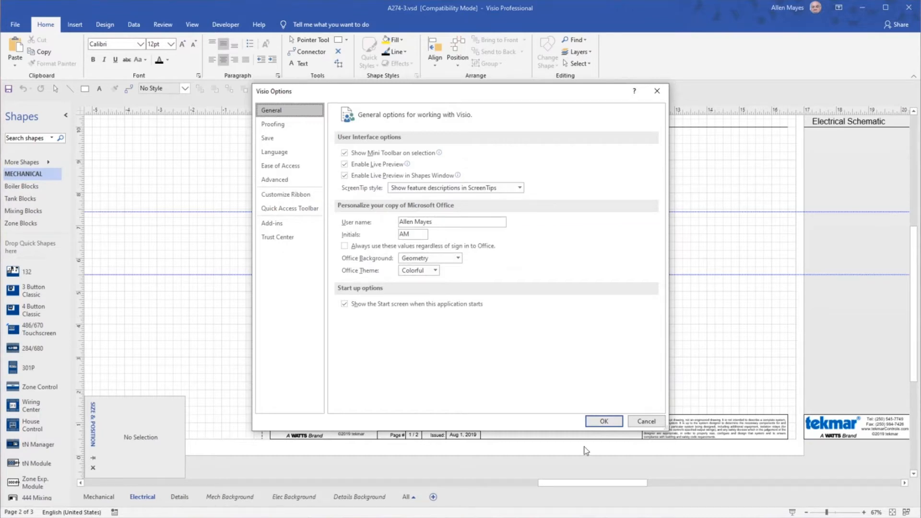
click(275, 181)
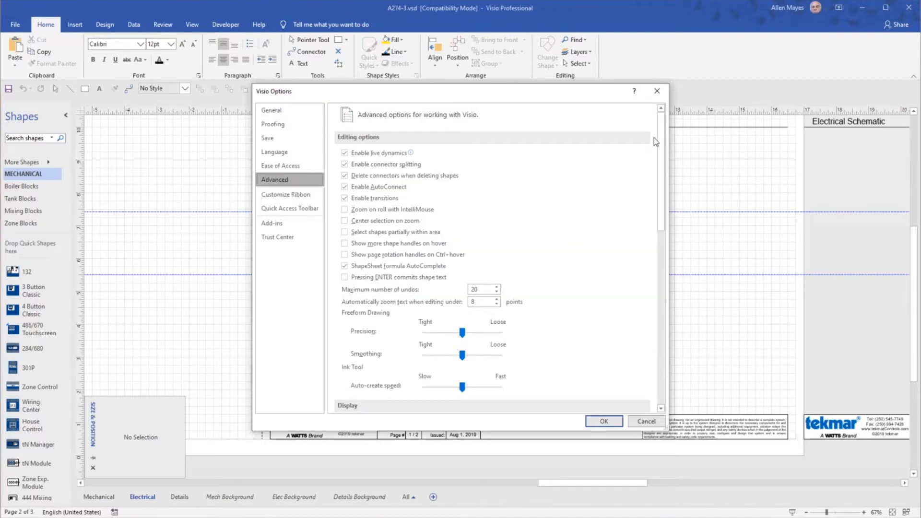
drag(657, 125, 661, 341)
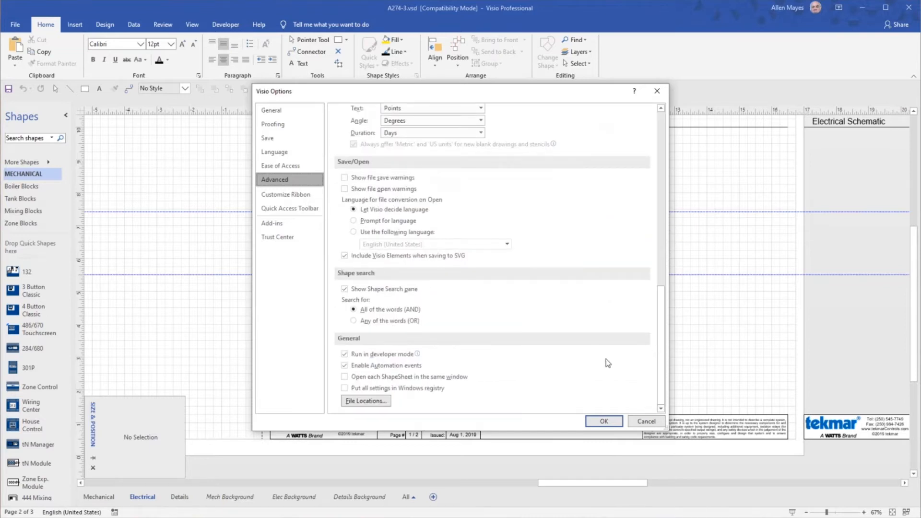
click(364, 401)
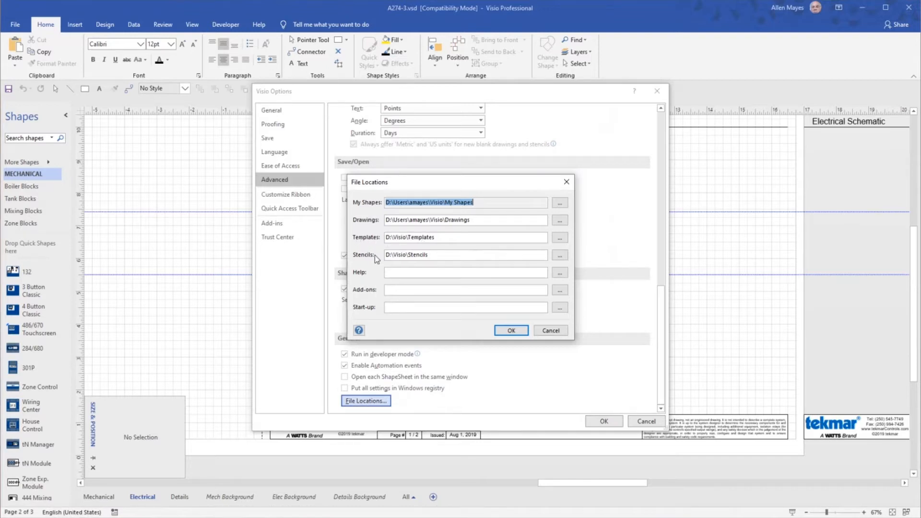
Add the Templates folder inside D:\Visio to the Templates file location by browsing to it
click(559, 239)
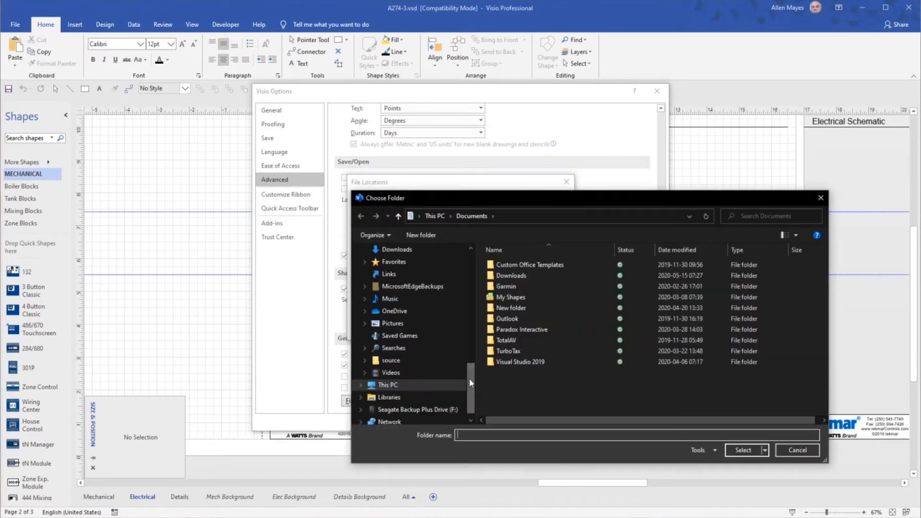
drag(470, 378, 473, 383)
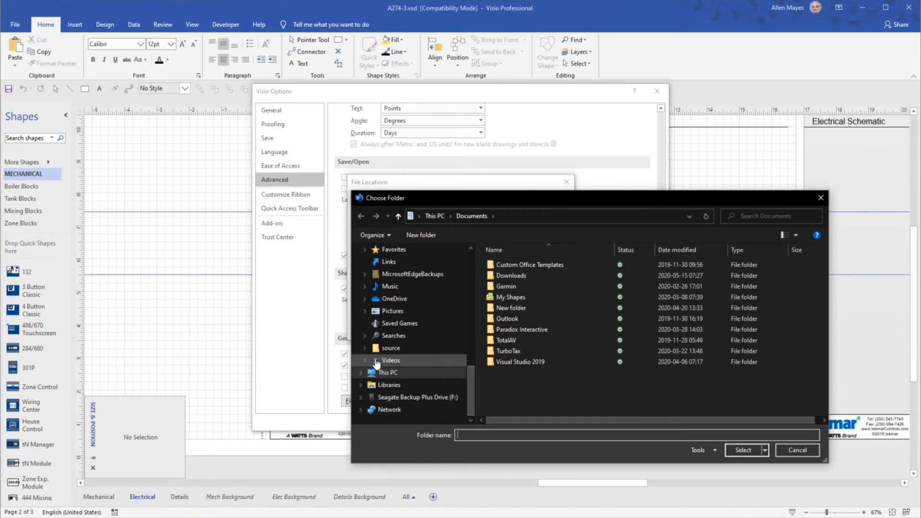
click(361, 373)
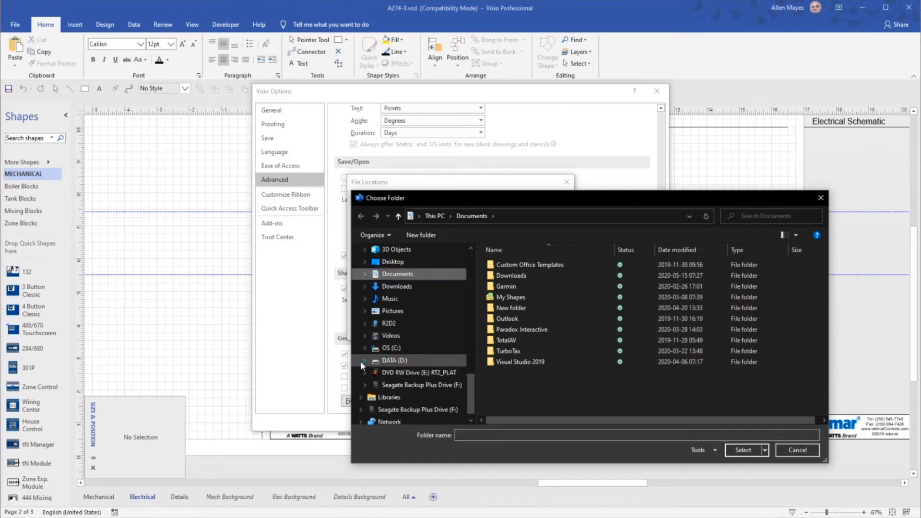
click(361, 362)
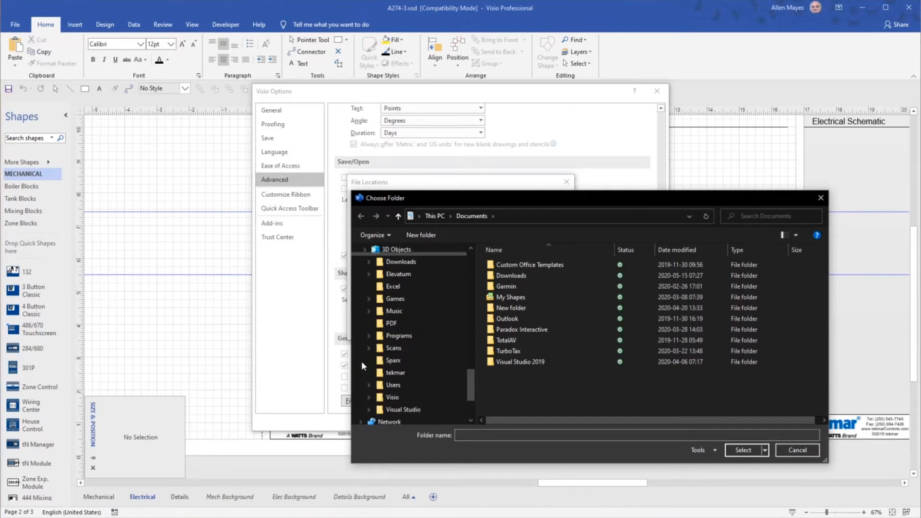
click(370, 399)
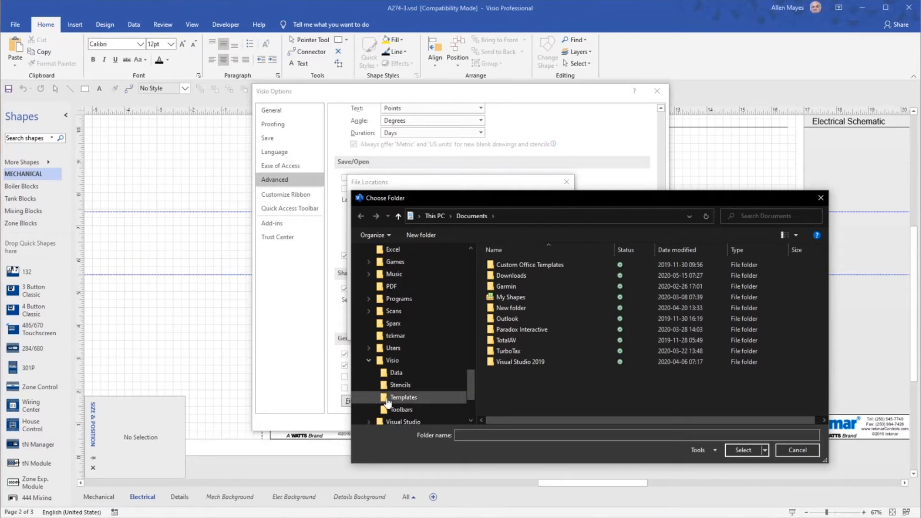
click(388, 401)
click(739, 452)
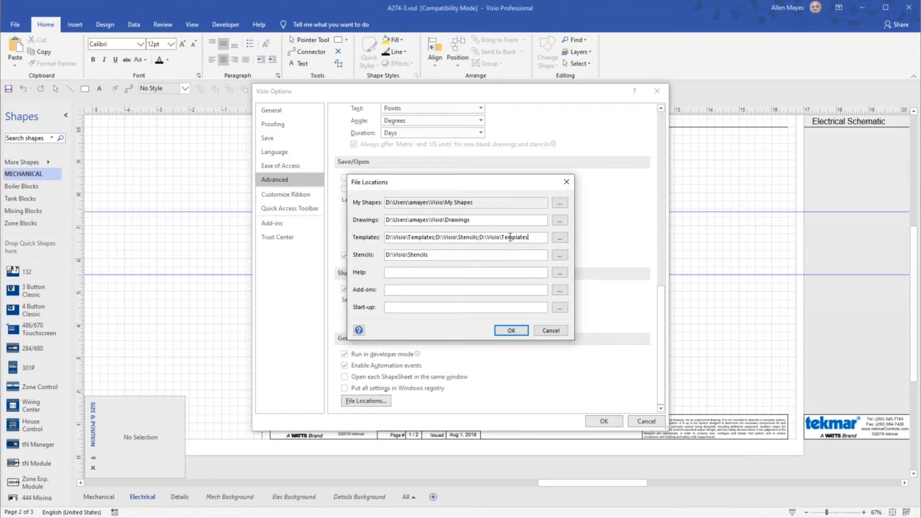
Remove the extra paths from the Templates location, leaving only D:\Visio\Templates, and accept the file locations
drag(532, 237, 435, 239)
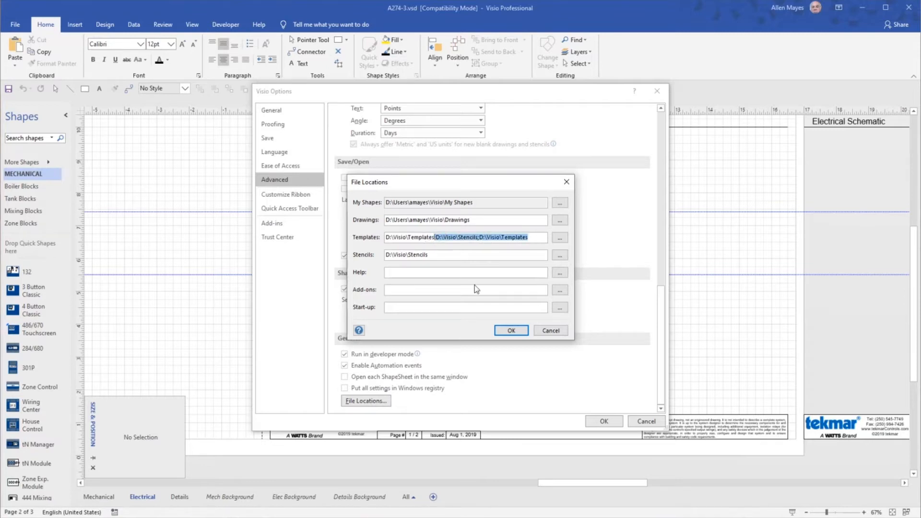
key(Delete)
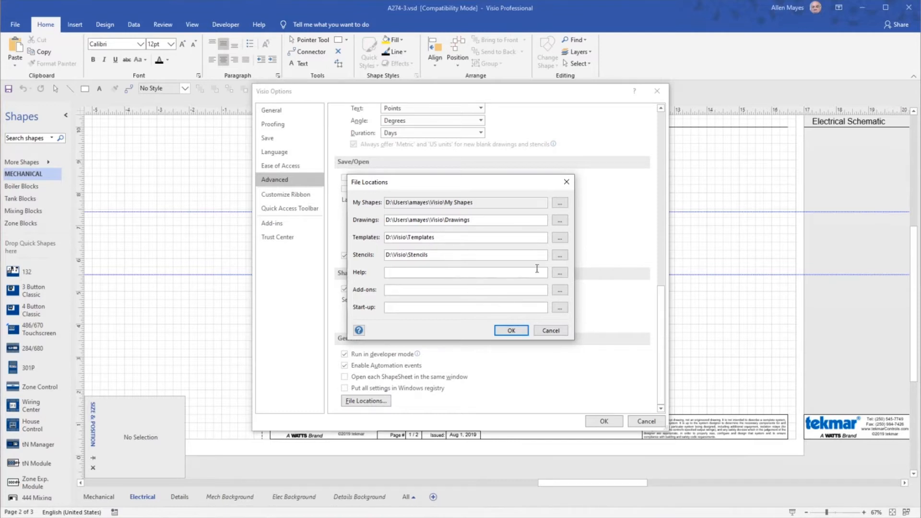
click(509, 330)
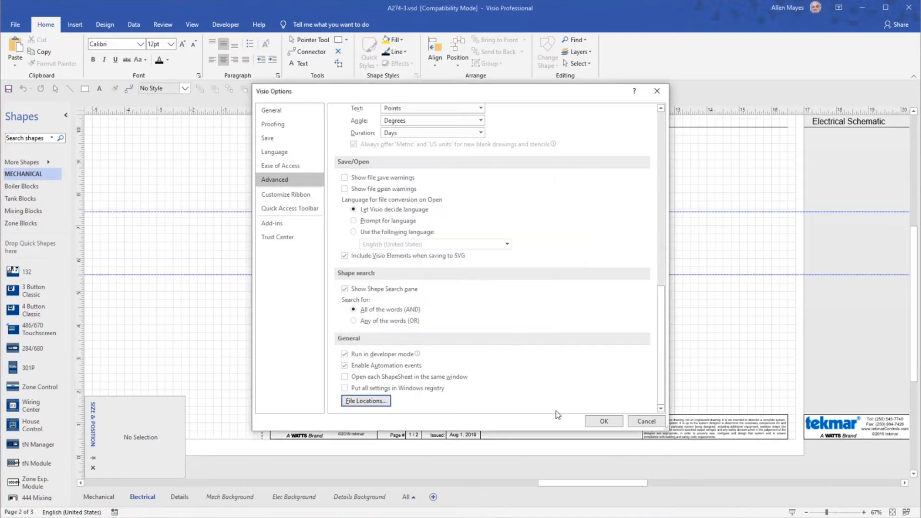
Try to import the Quick Access Toolbar customization file tekmar.exportedUI from D:\Visio\Toolbars, and close the file selection without importing
click(287, 210)
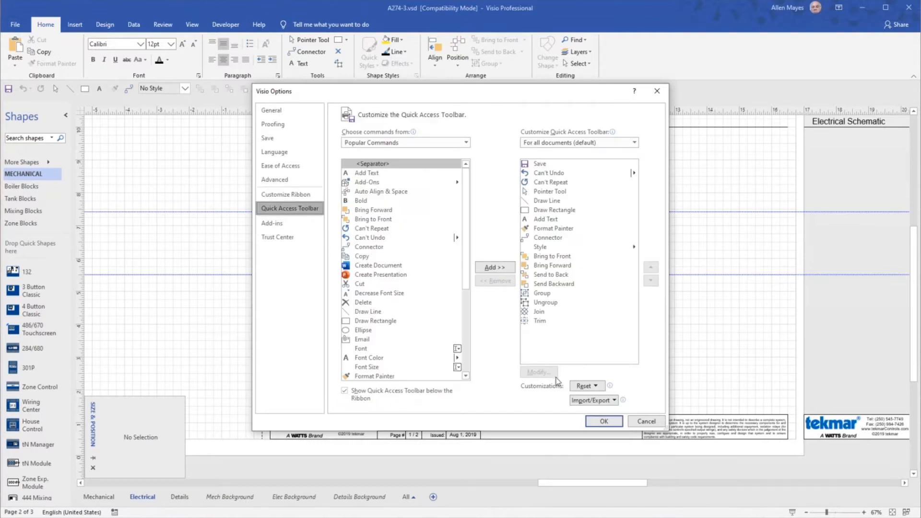
click(603, 402)
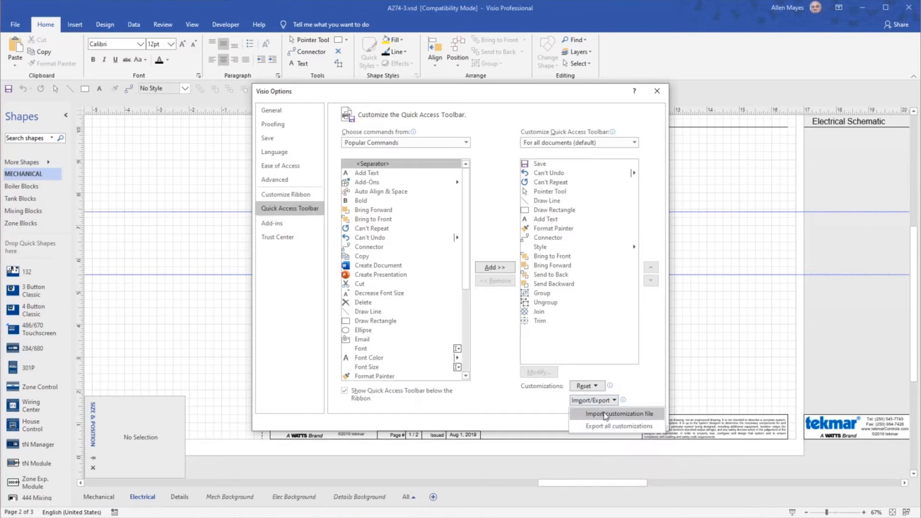
click(605, 414)
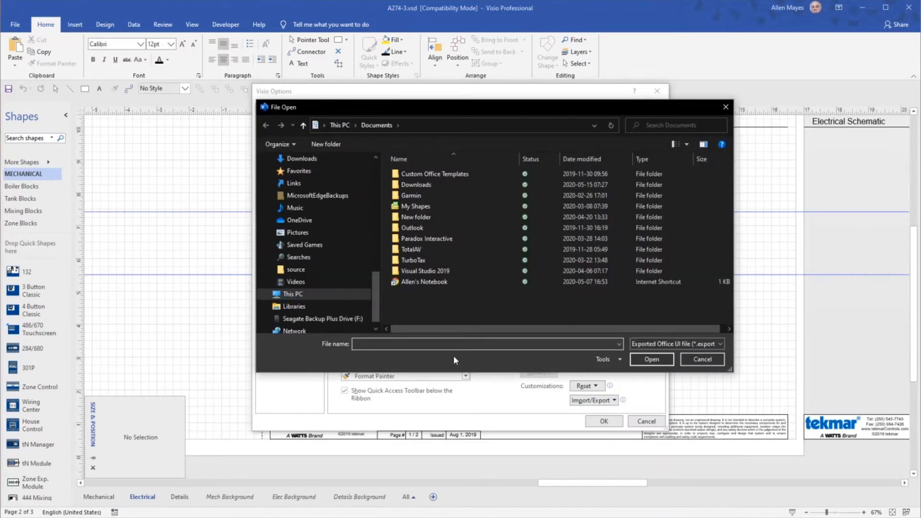
scroll(379, 281, down, 1)
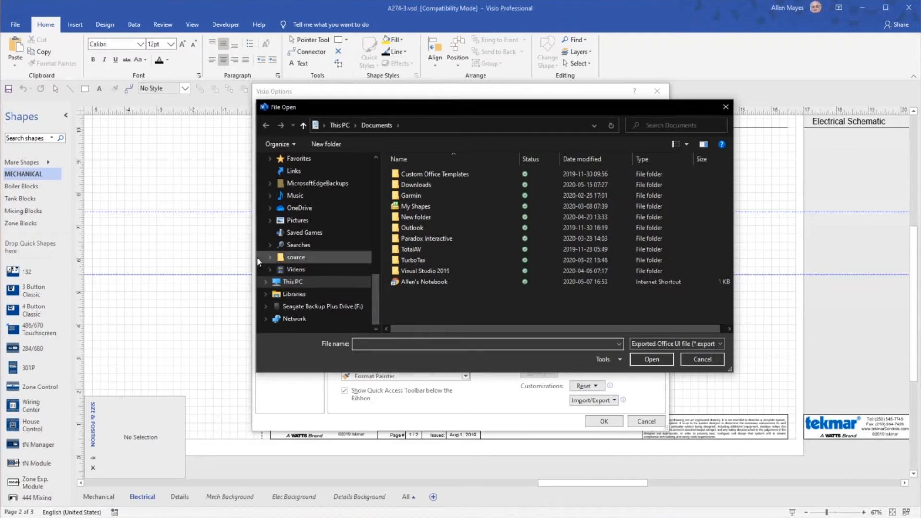
click(266, 282)
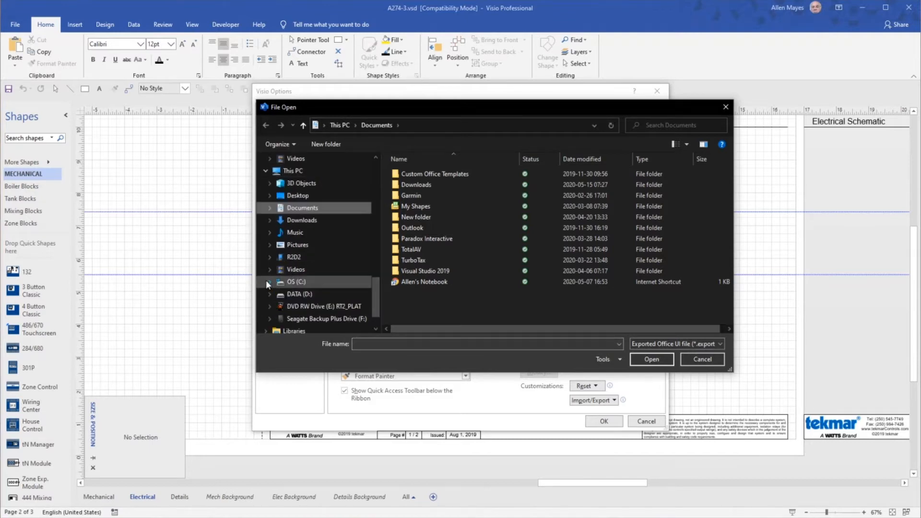
click(269, 294)
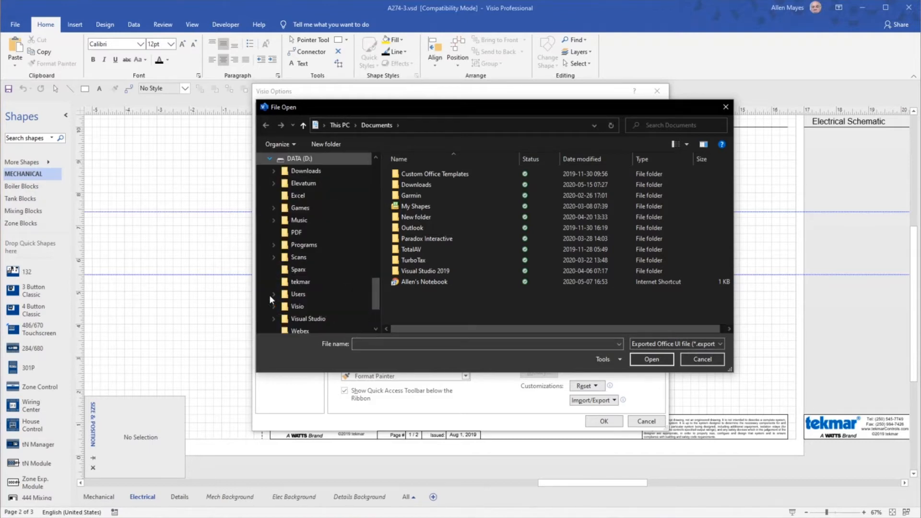
scroll(273, 295, down, 1)
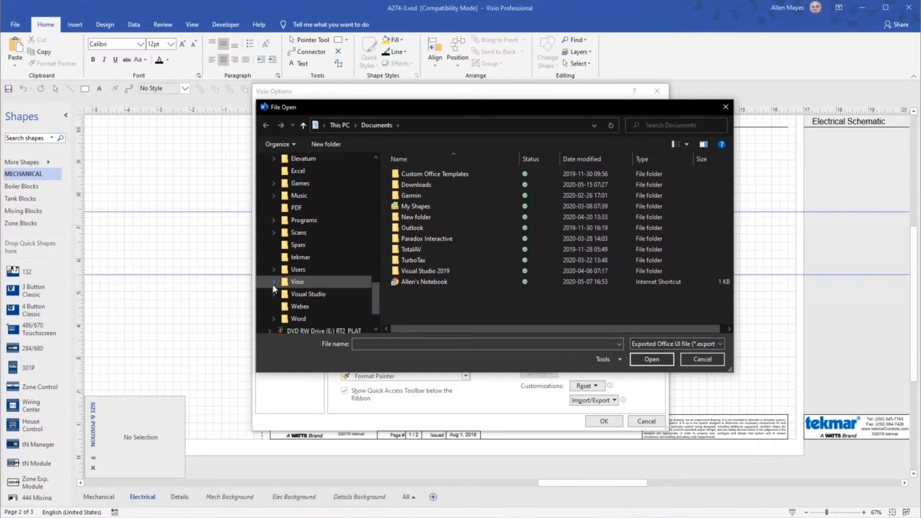
click(273, 283)
click(287, 319)
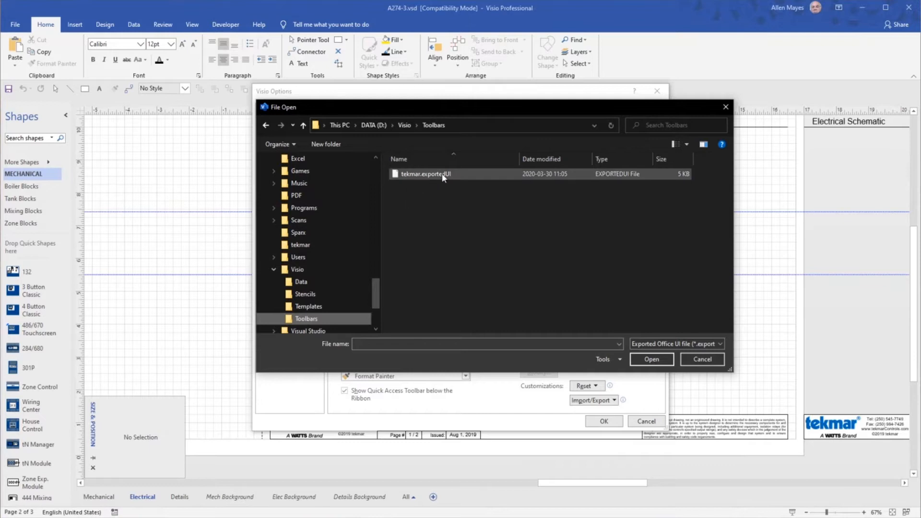
click(441, 174)
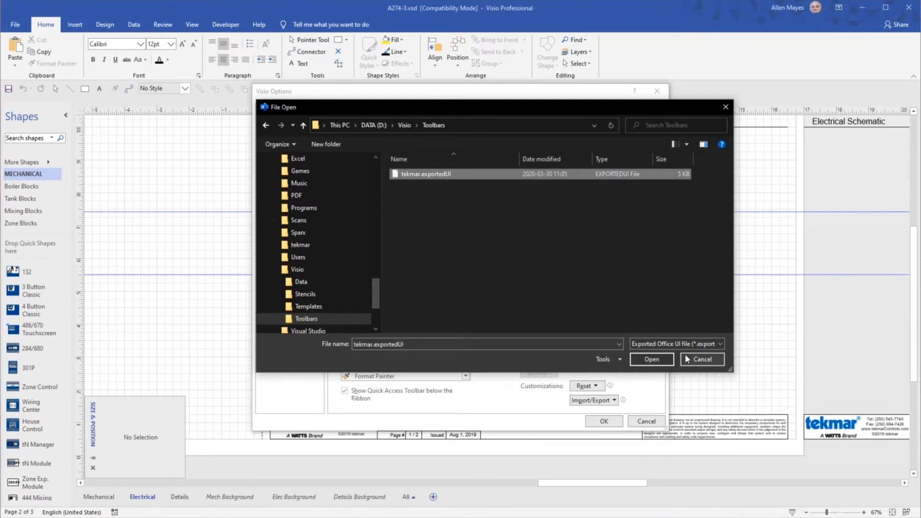
click(726, 108)
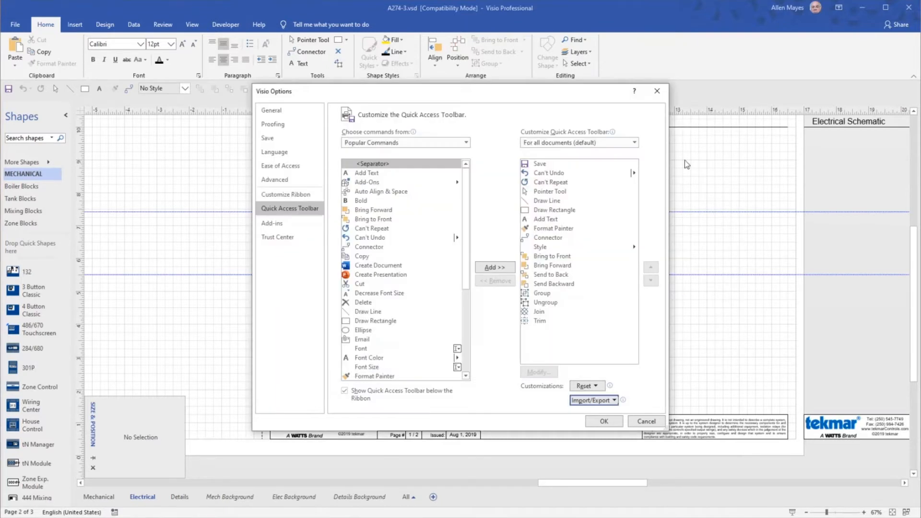
Accept the Visio options and create a new drawing from the GenericTemplate 8.5x11 template in the template categories
click(605, 420)
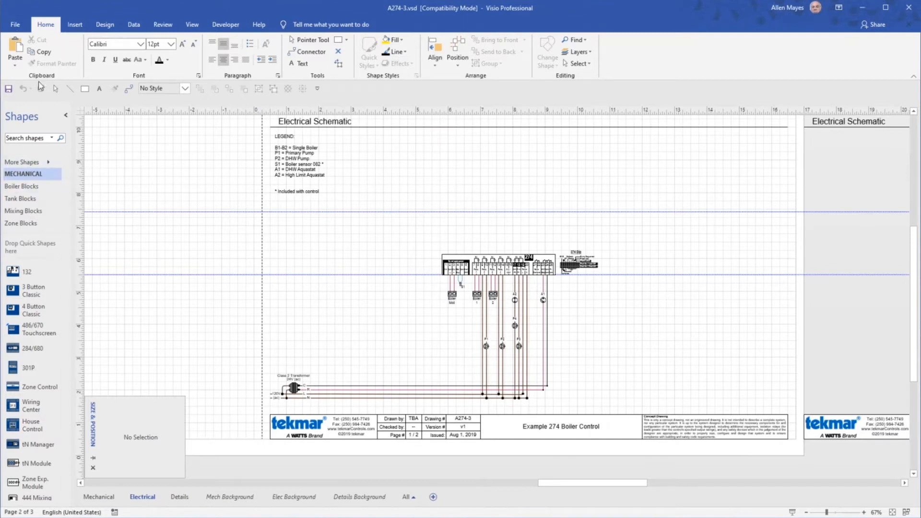
click(15, 25)
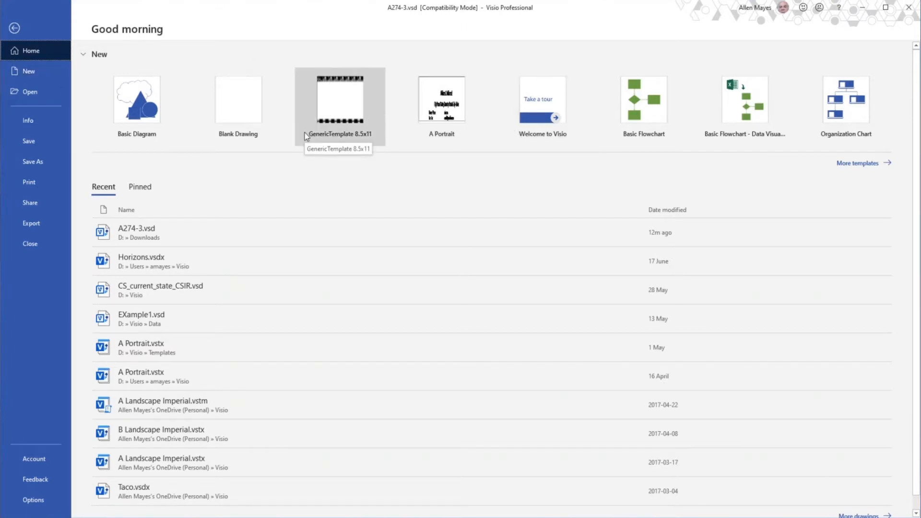
click(865, 164)
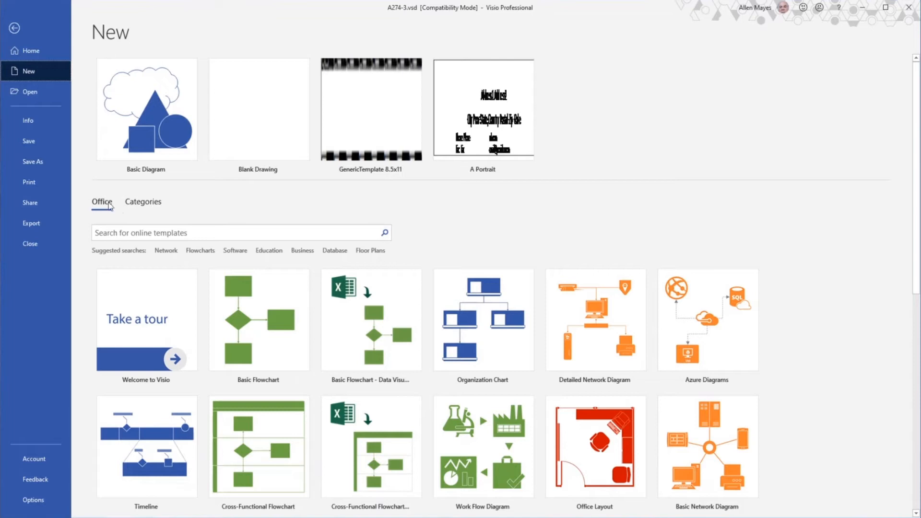
click(146, 203)
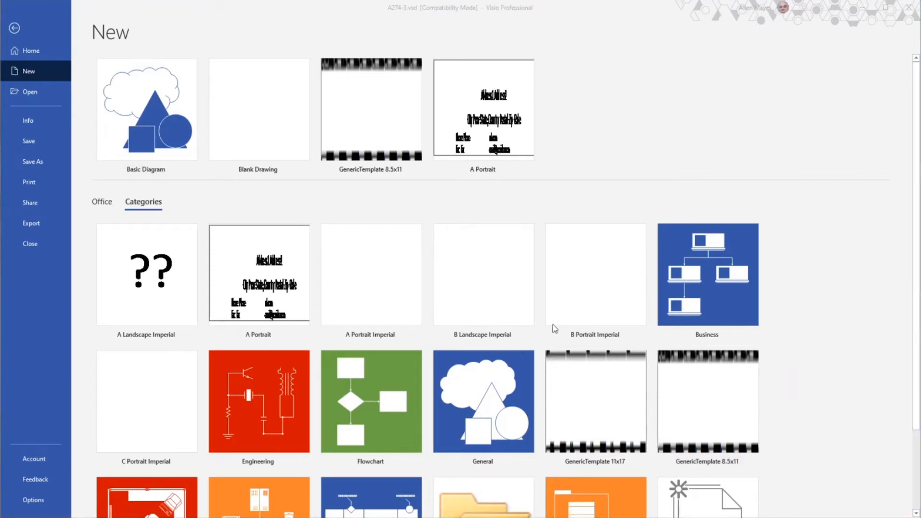
click(700, 402)
click(700, 402)
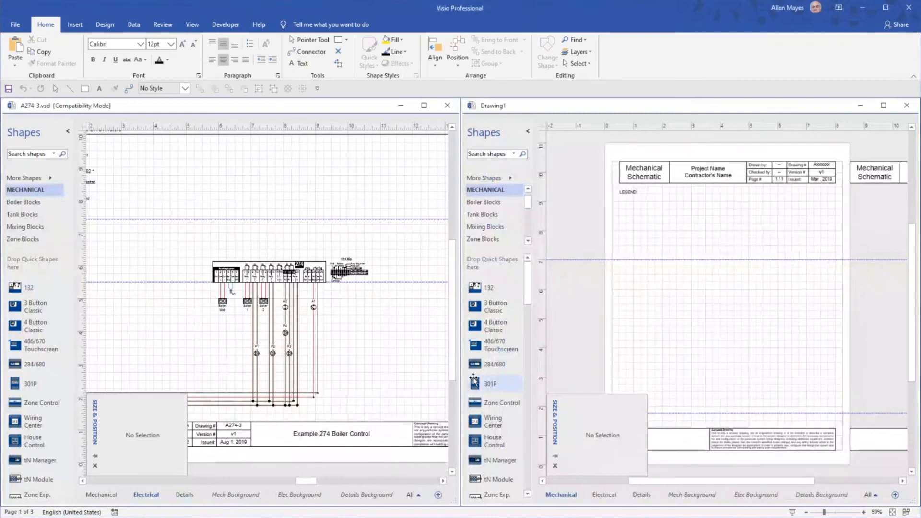
Minimize the A274-3.vsd drawing and view the list of available stencils in the new drawing
click(397, 106)
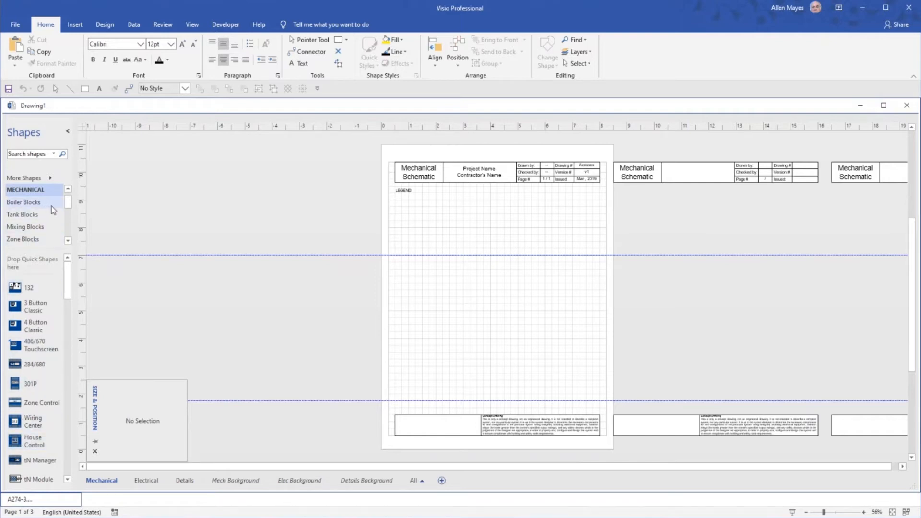
scroll(69, 204, up, 1)
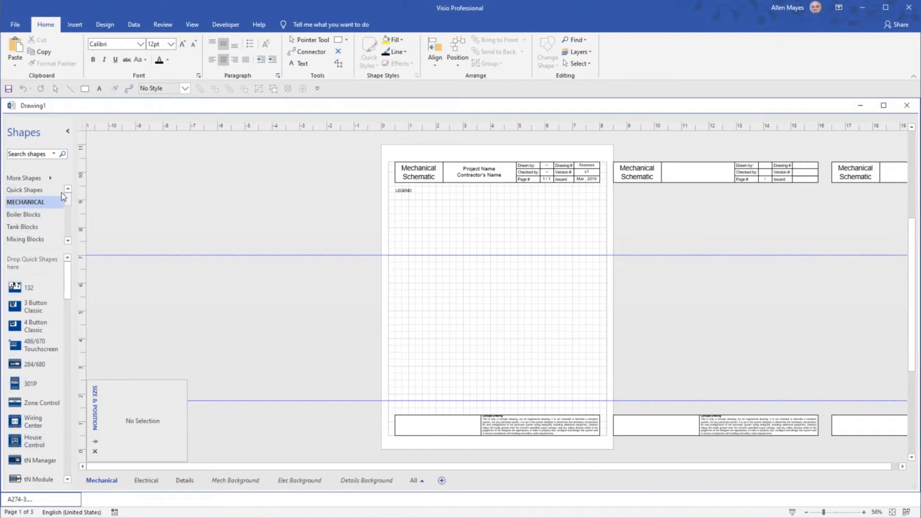
click(42, 180)
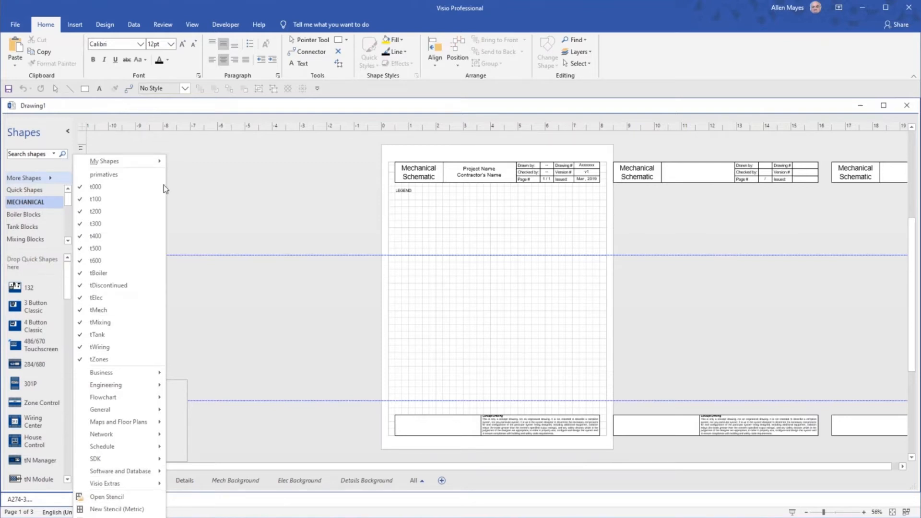
click(240, 160)
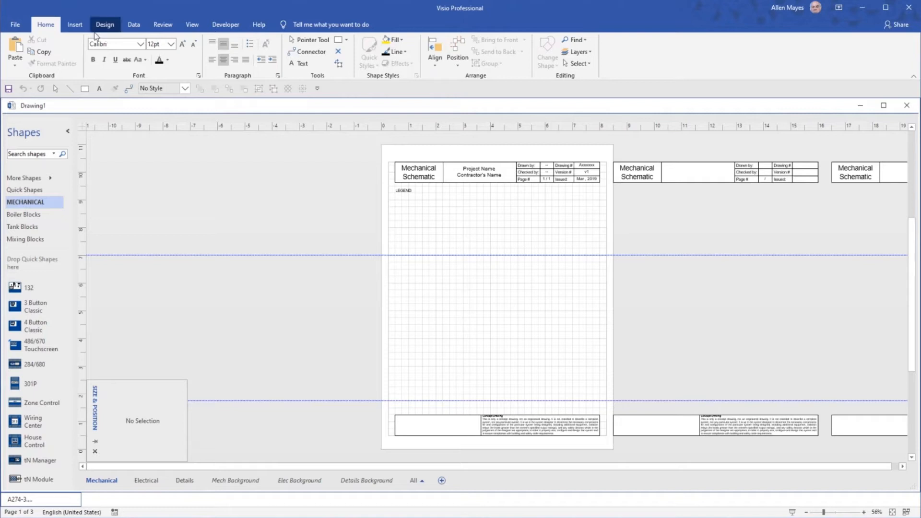
click(76, 26)
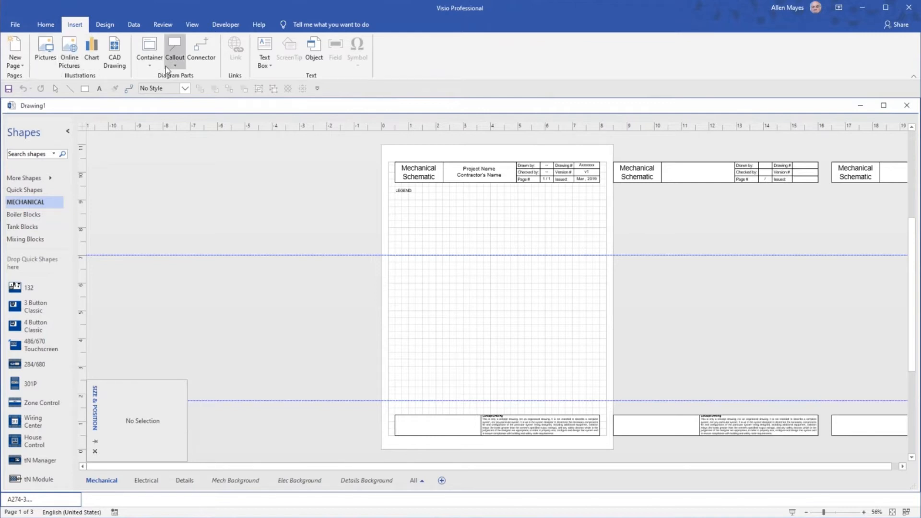
click(106, 25)
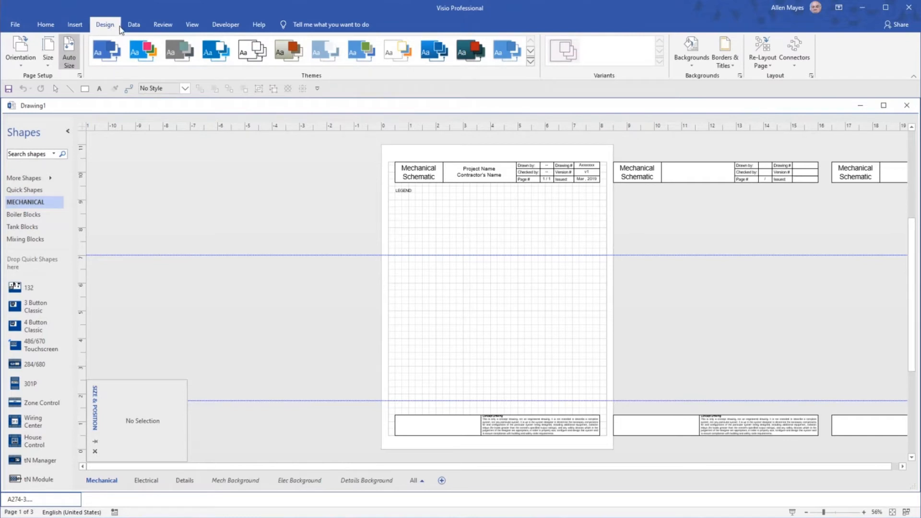
click(133, 25)
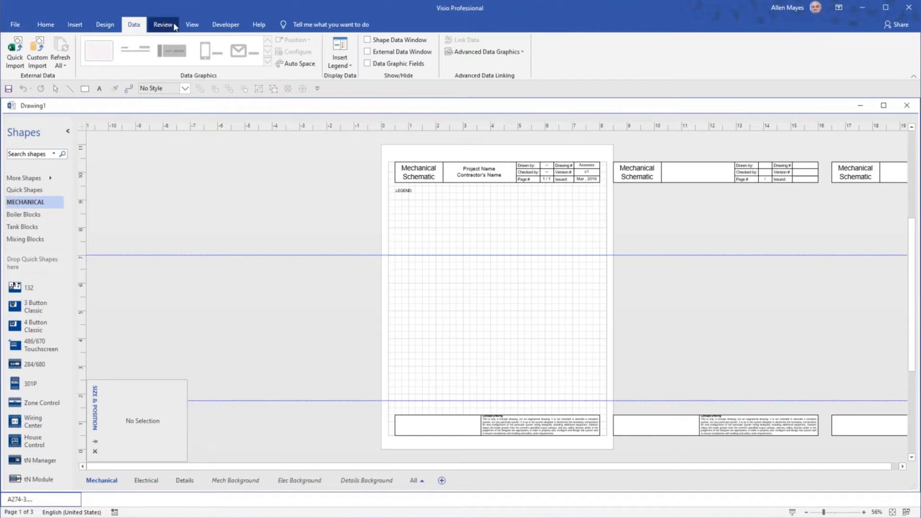
click(54, 28)
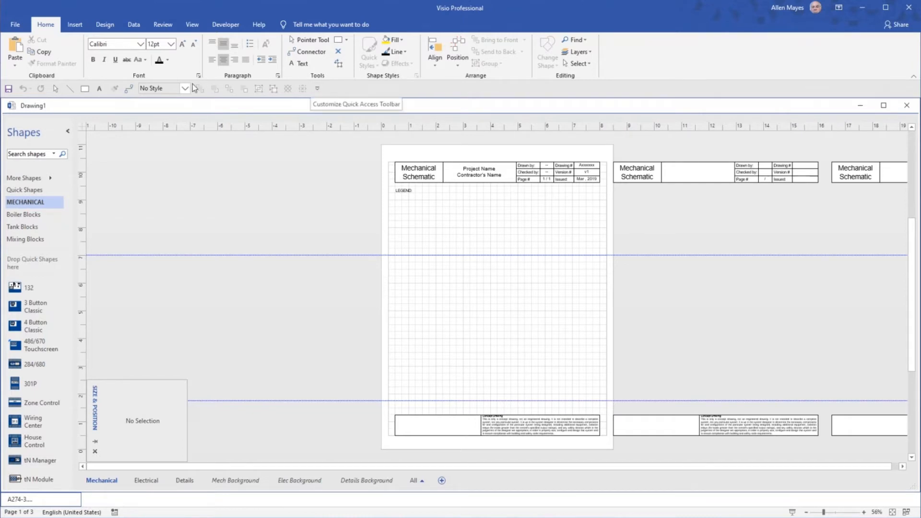
Move the Quick Access Toolbar above the ribbon and return it below the ribbon
click(318, 89)
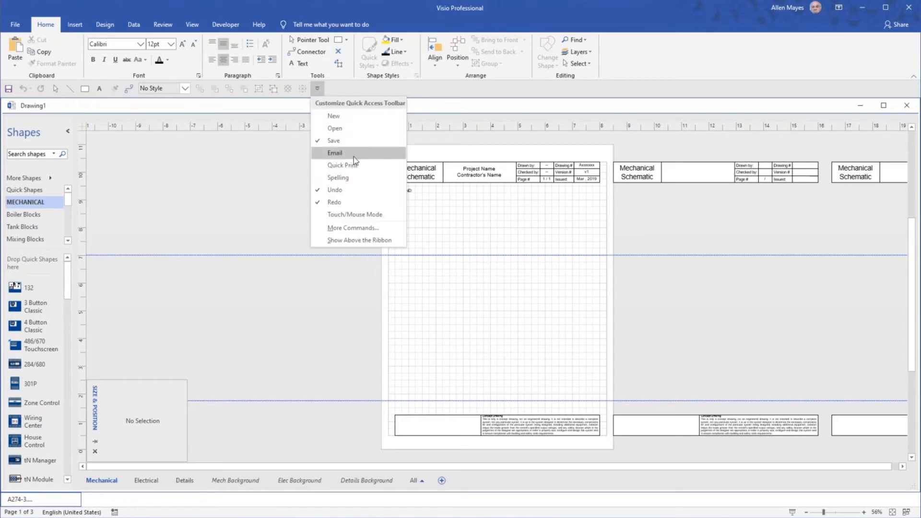
click(354, 241)
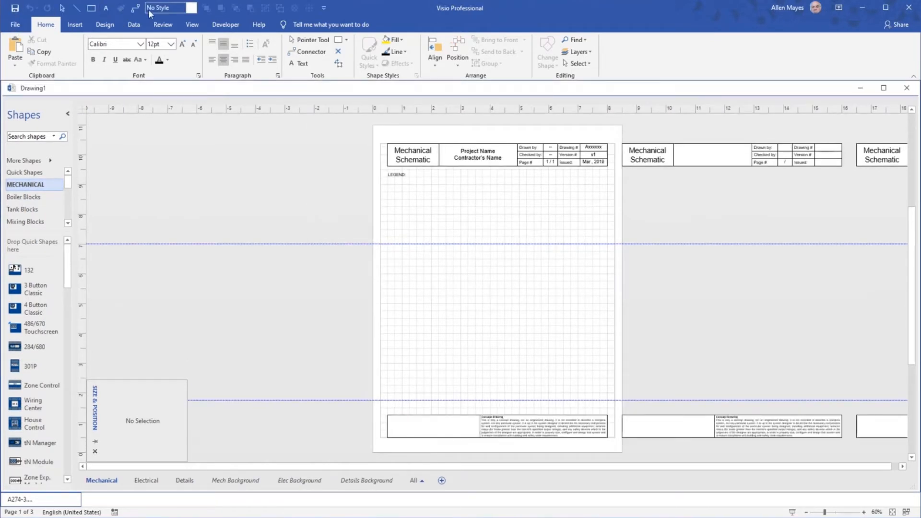
click(324, 8)
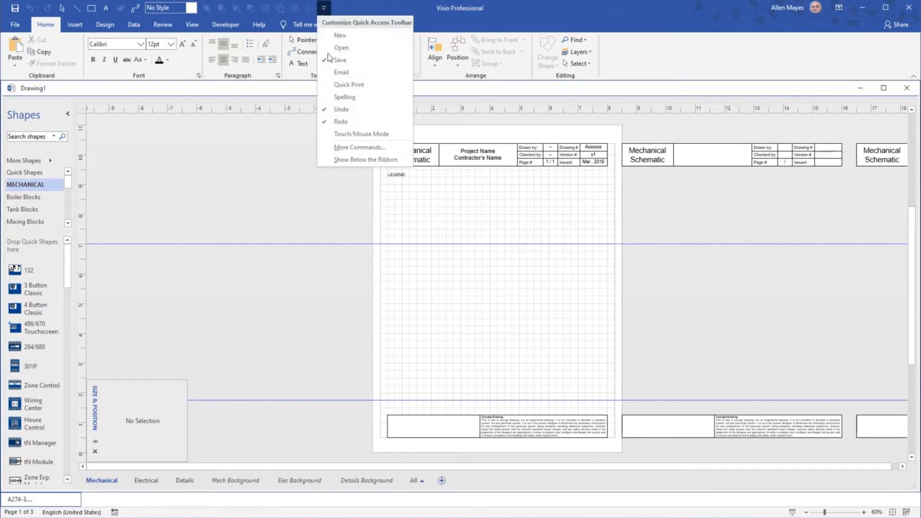
click(342, 160)
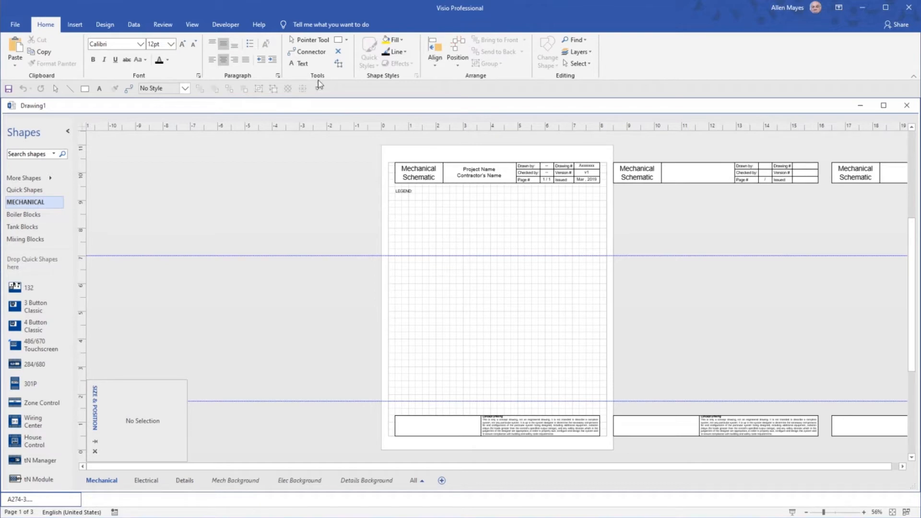
Hide the drawing grid and show it again, and view the Ruler & Grid settings without changing them
click(192, 24)
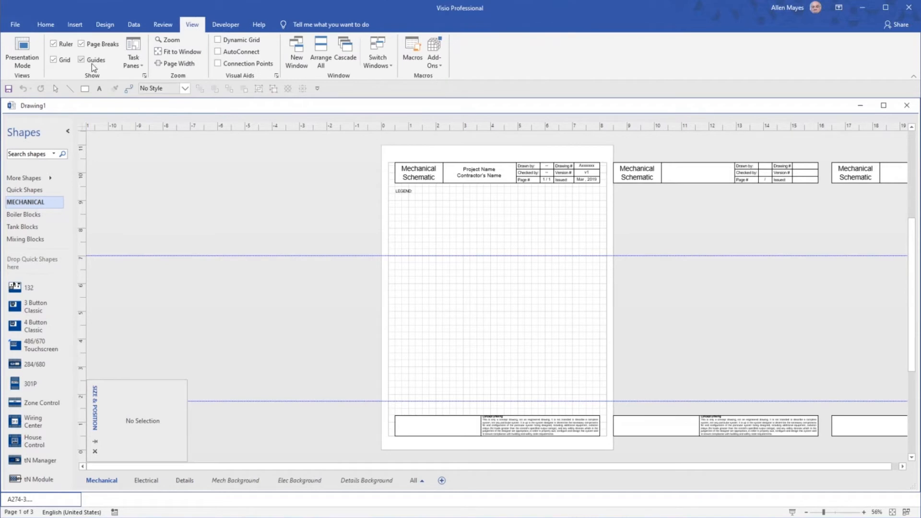
click(52, 62)
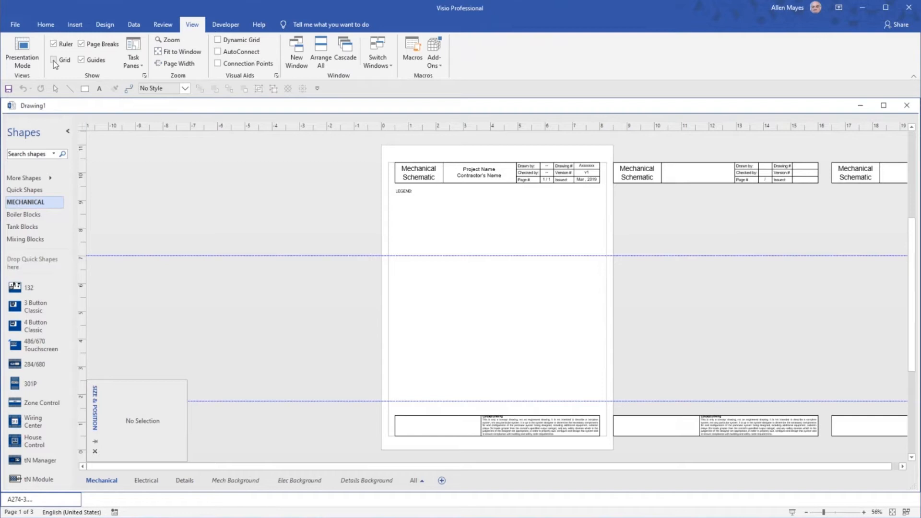
click(53, 60)
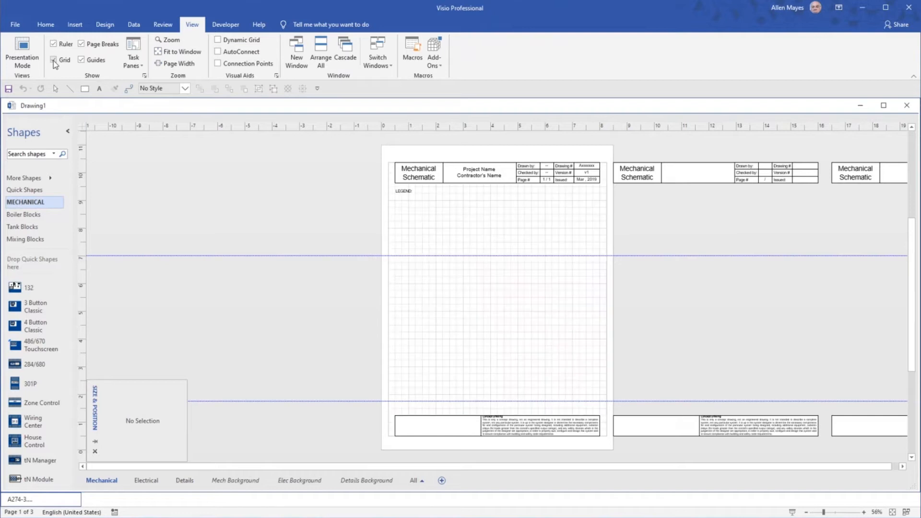
click(144, 75)
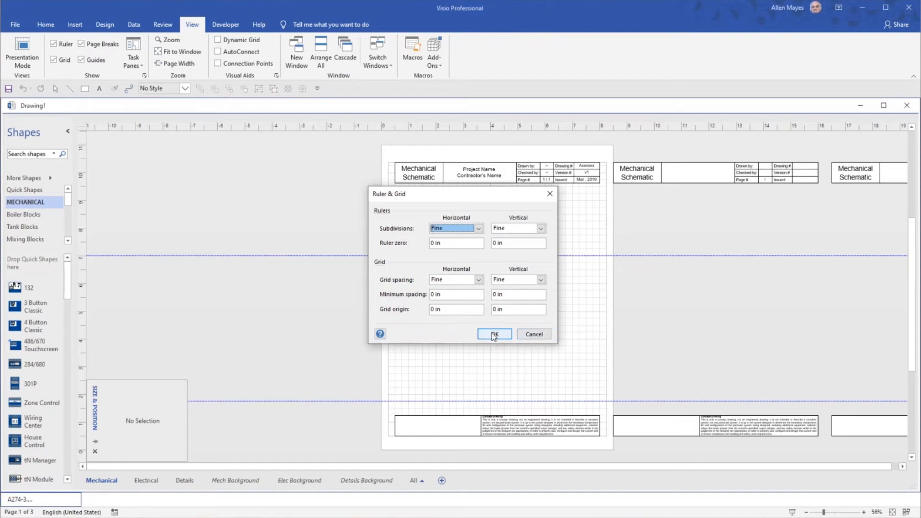
click(533, 334)
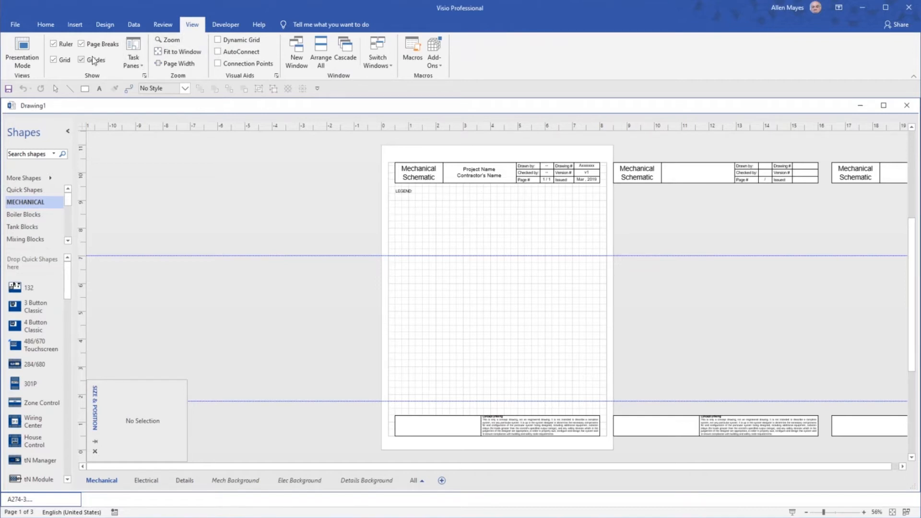
Hide the guides on the drawing and show them again
click(80, 60)
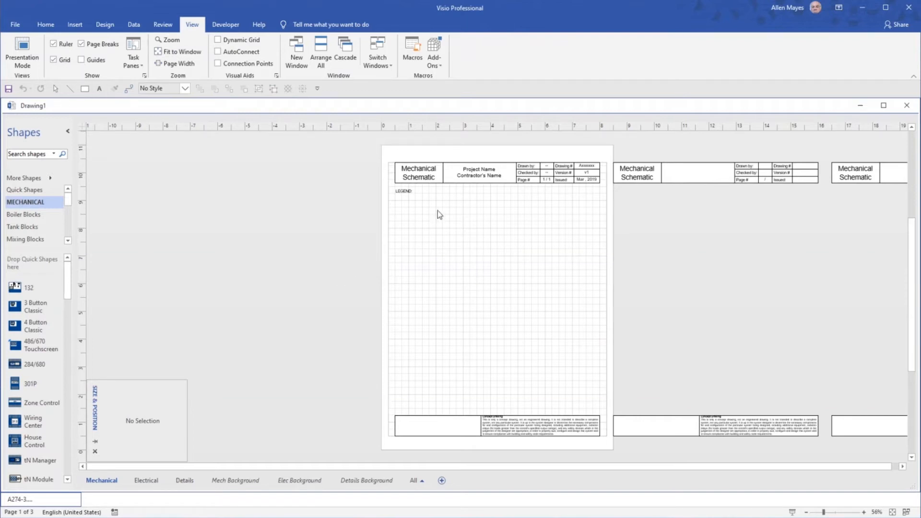
click(82, 60)
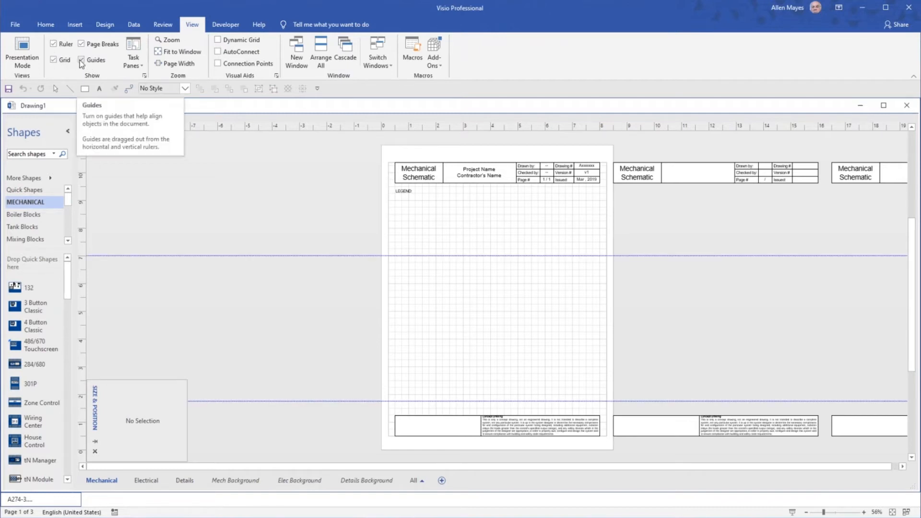
Turn off snapping to shape vertices and connection points, and gluing to connection points, in the Snap & Glue settings
click(277, 75)
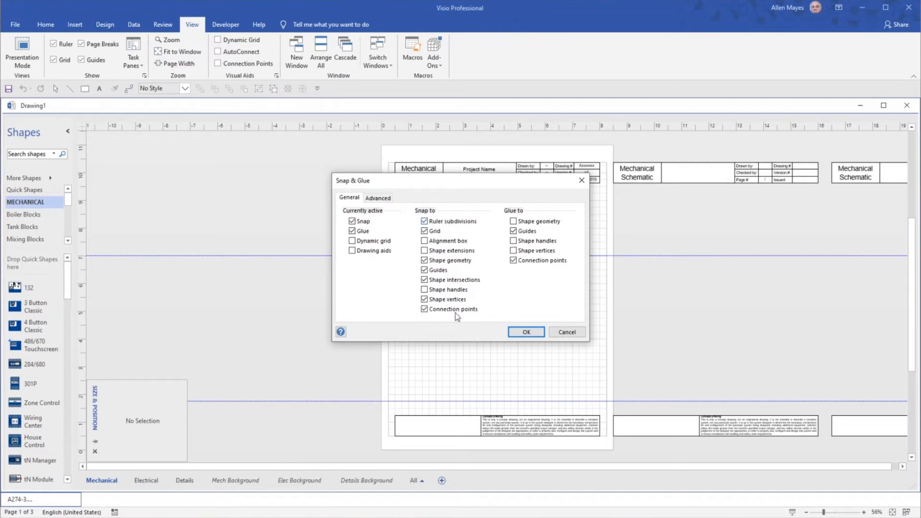
click(424, 300)
click(514, 261)
click(425, 310)
click(526, 332)
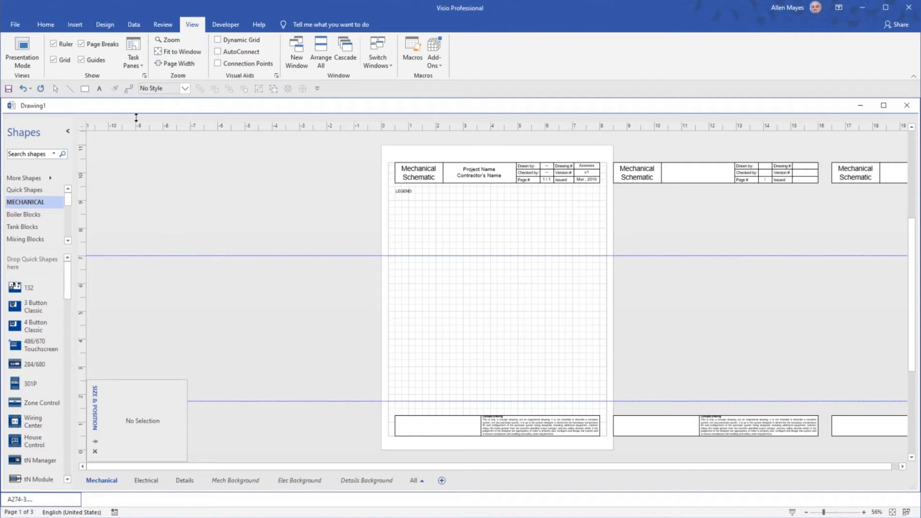
Draw a 4 in horizontal line, a 3.75 in vertical line crossing it, and a horizontal line about 4.88 in long on the upper guide
click(70, 89)
drag(435, 283, 545, 283)
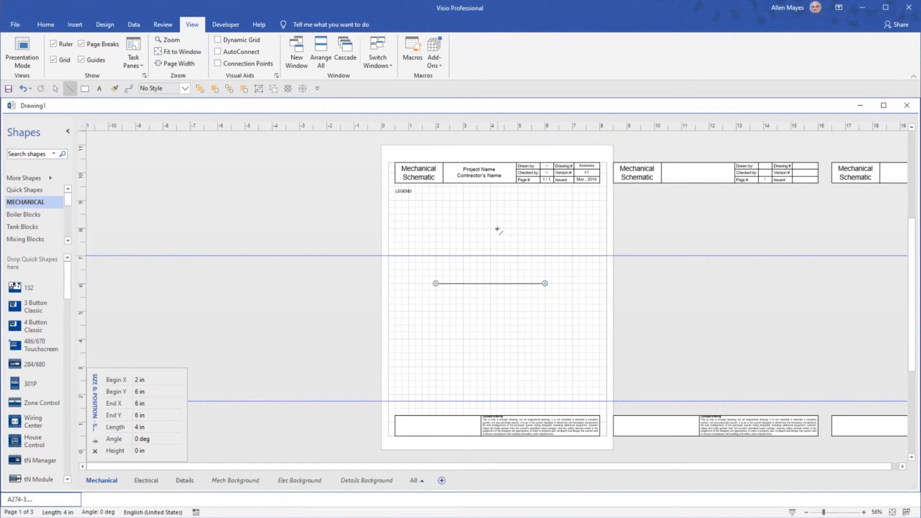
drag(498, 229, 497, 332)
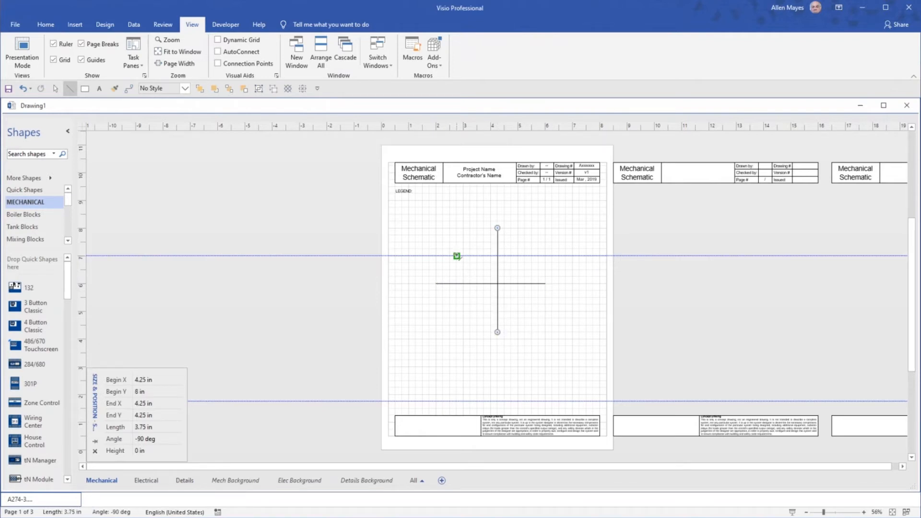
drag(446, 255, 580, 256)
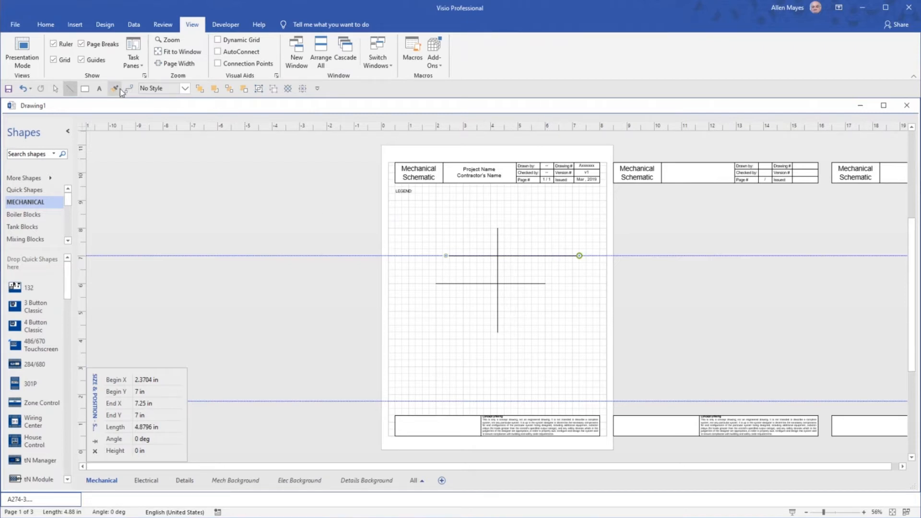
Detach the line from the upper guide and reposition it at an angle from about (4.5, 3) in to about (7.66, 5) in
click(56, 89)
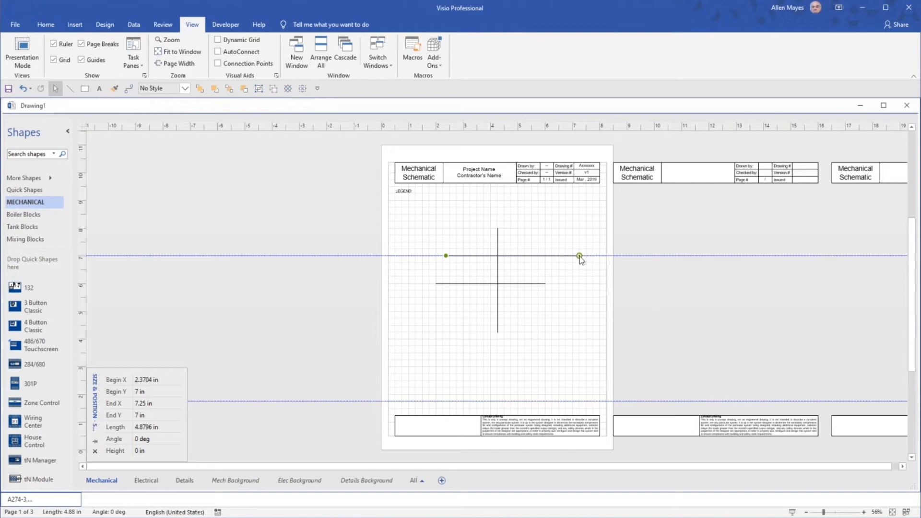
drag(580, 257, 572, 352)
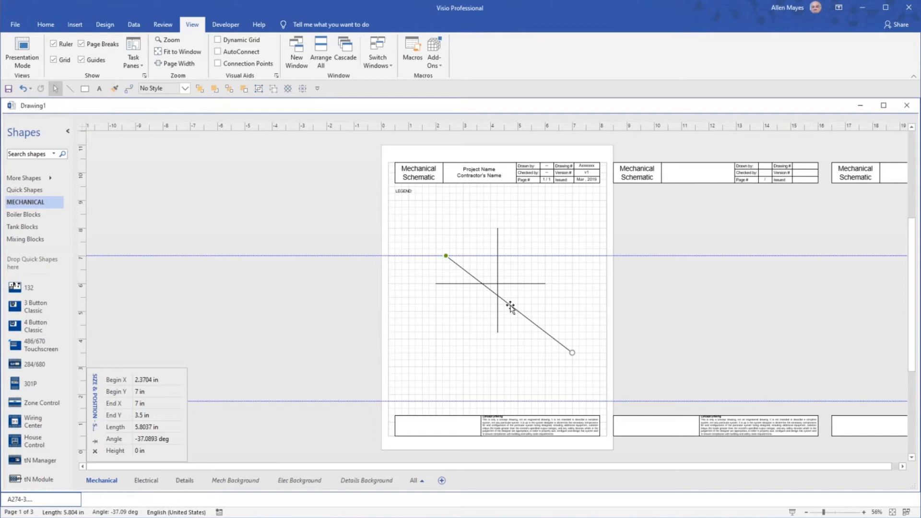
drag(511, 307, 486, 353)
drag(550, 393, 557, 330)
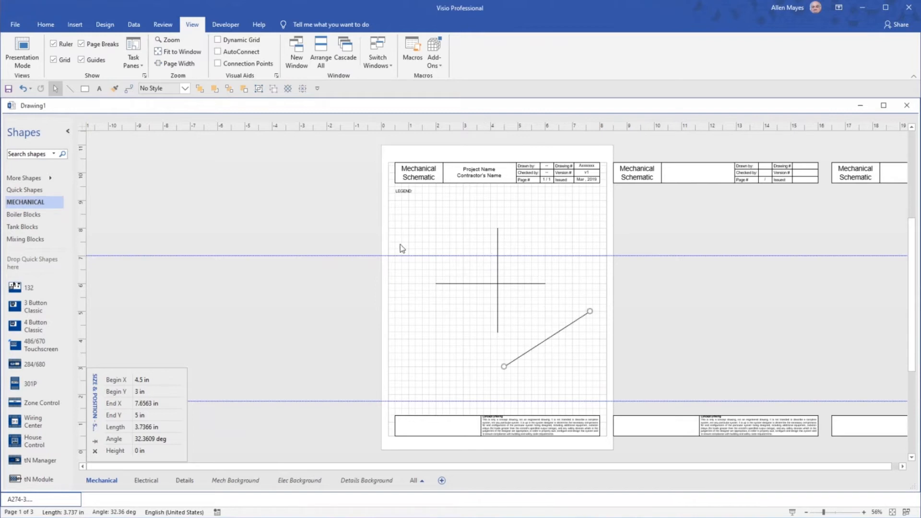
Delete the horizontal, vertical and angled lines from the page one at a time
click(497, 232)
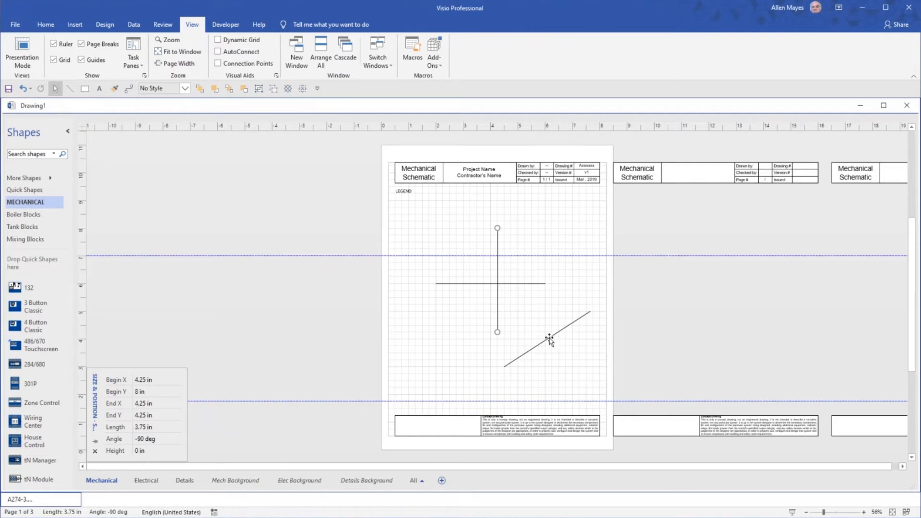
click(509, 284)
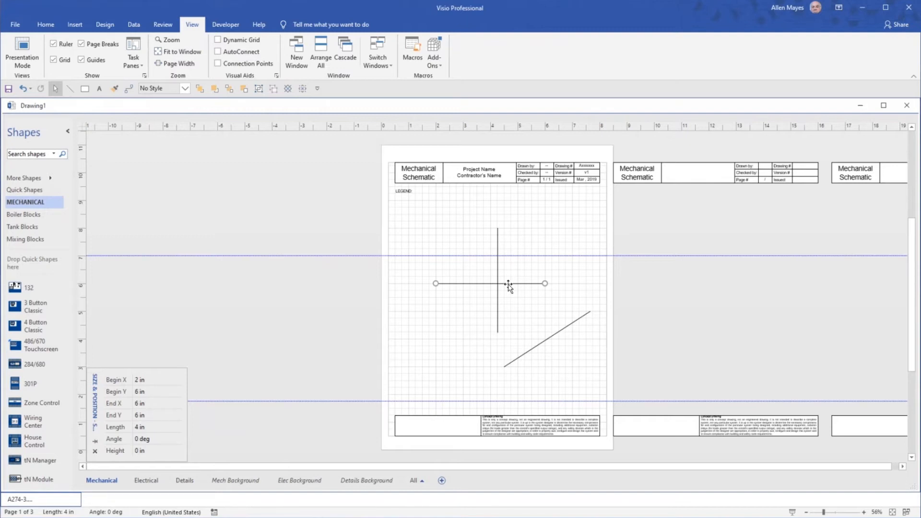
key(Delete)
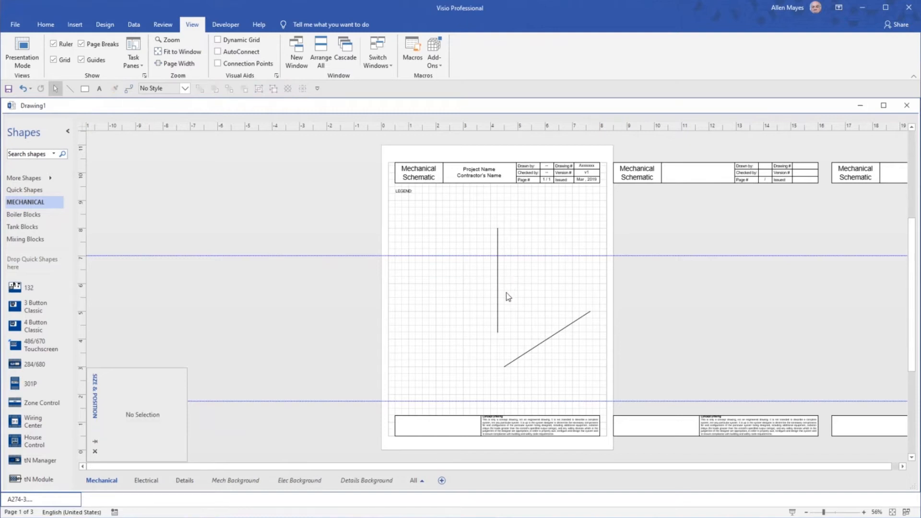
click(498, 270)
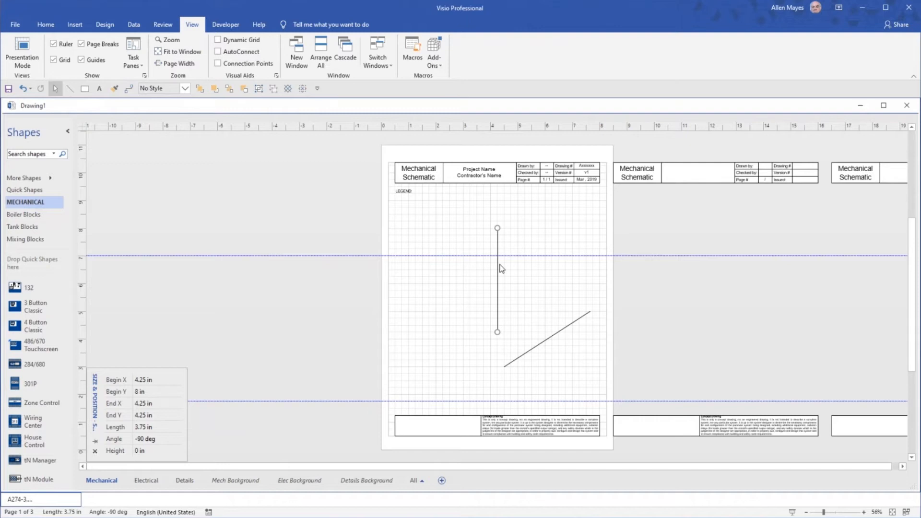
key(Delete)
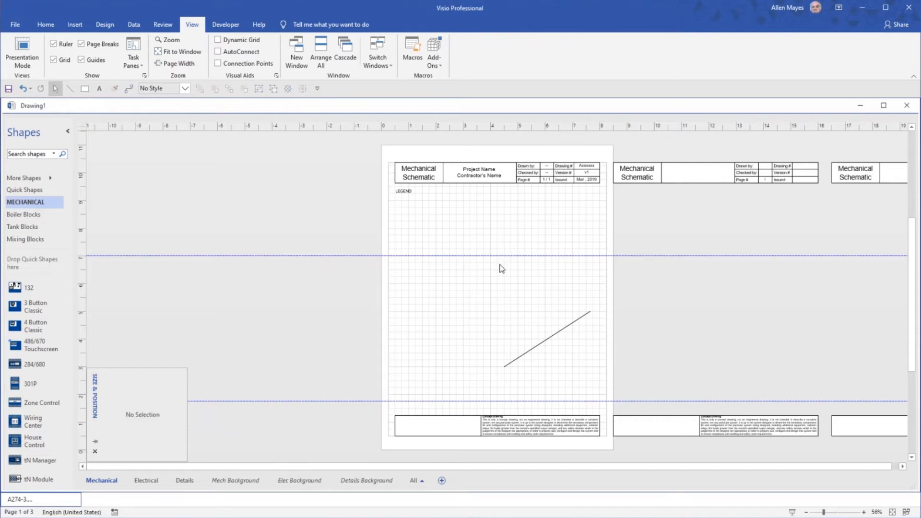
click(556, 339)
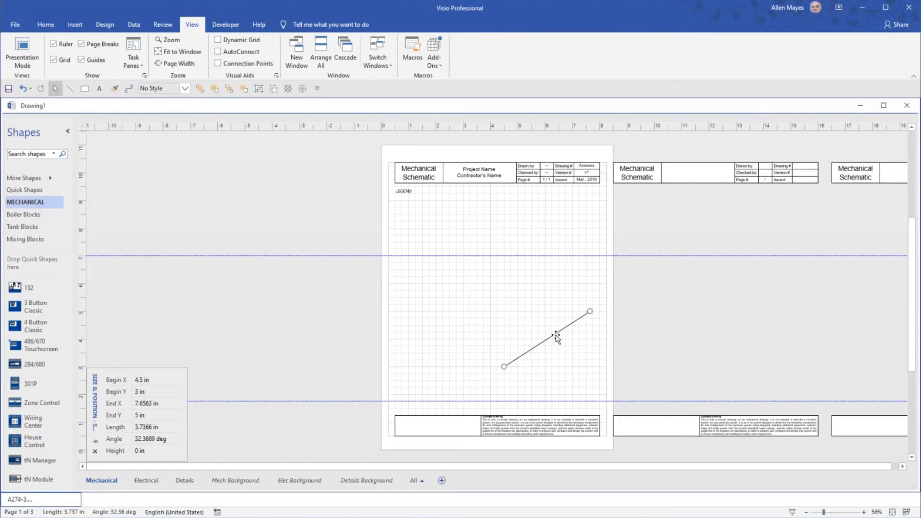
key(Delete)
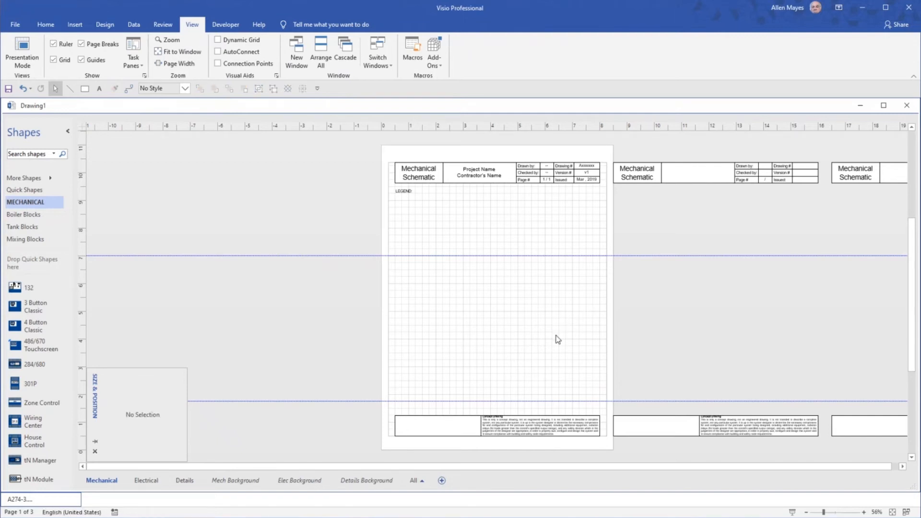
Undo the three line deletions and the last change to the angled line, and try redoing the undone changes
key(ctrl+z)
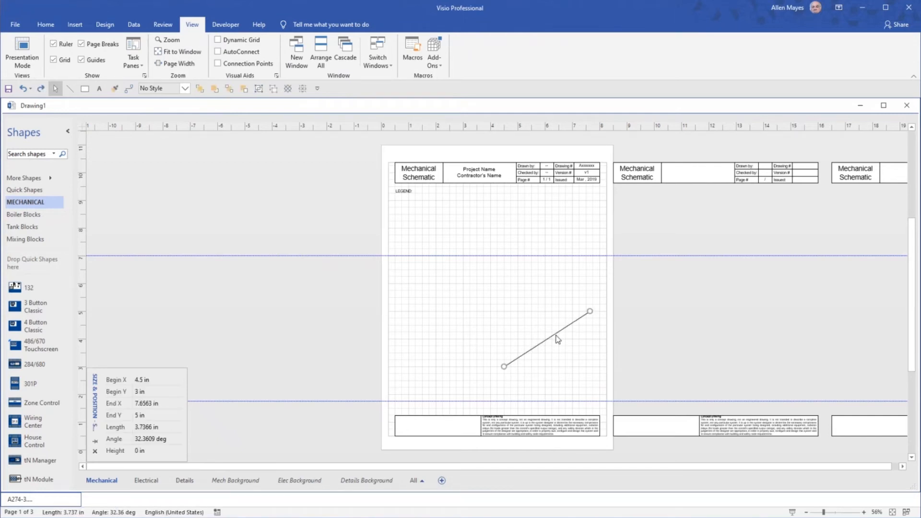
key(ctrl+z)
key(ctrl+z)
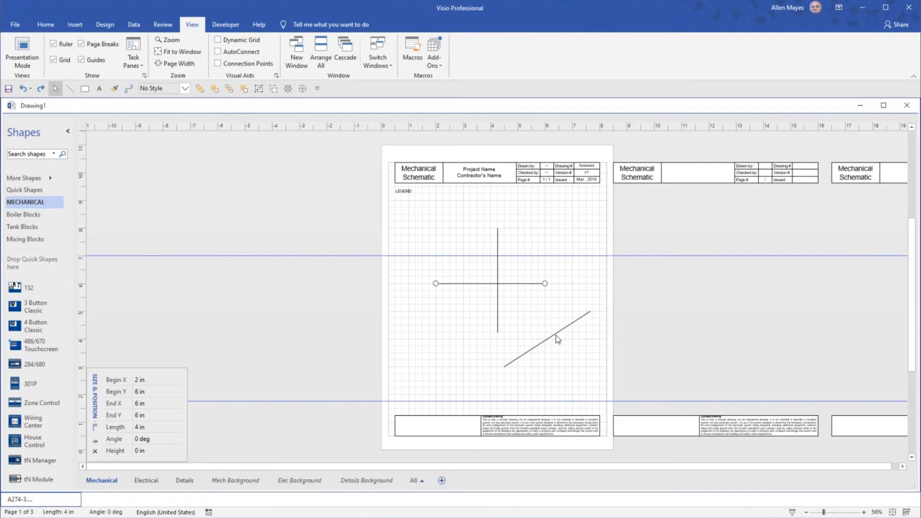
key(ctrl+z)
key(ctrl+y)
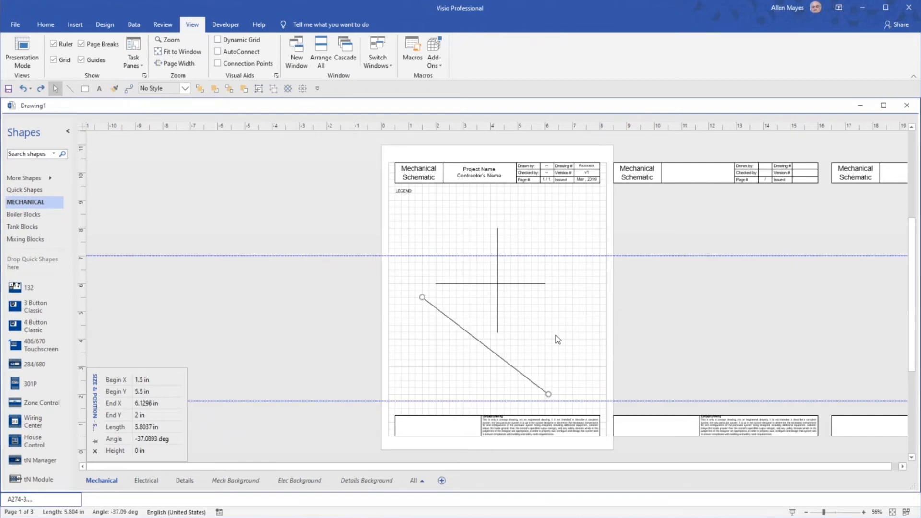
key(ctrl+y)
Undo all remaining line edits and the drawing of the three lines until the page is blank
key(ctrl+z)
key(ctrl+z)
key(ctrl+z)
key(ctrl+z)
key(ctrl+z)
key(ctrl+z)
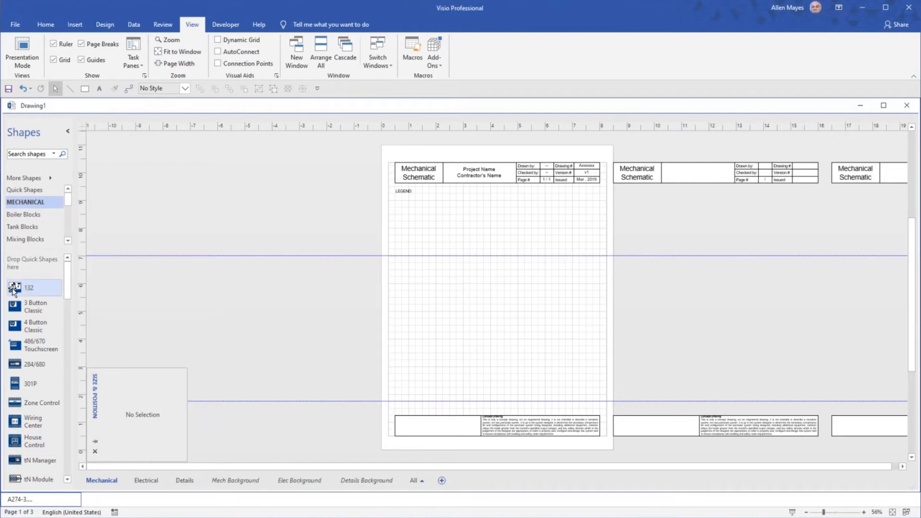
Place two 132 shapes on the upper guide, at X 3.75 in and on the adjacent page section at X 10.5 in
drag(30, 287, 388, 292)
drag(474, 296, 484, 242)
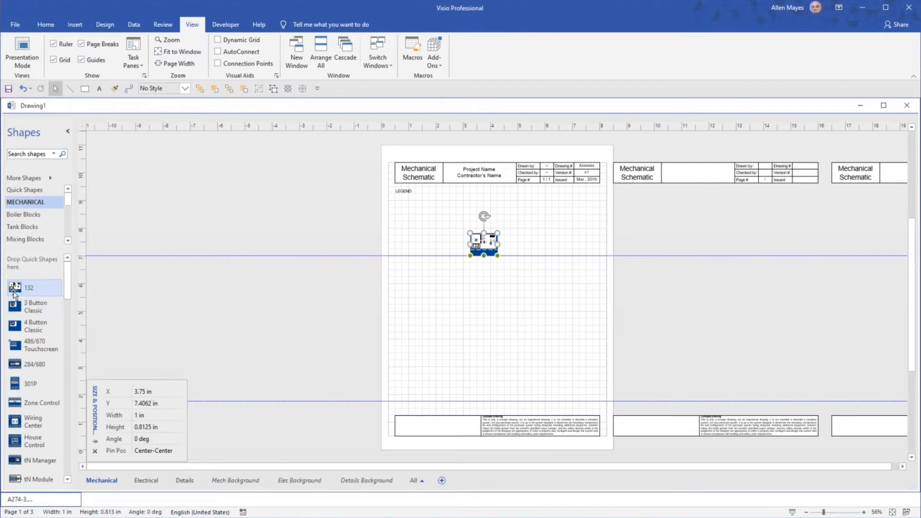
drag(15, 293, 668, 249)
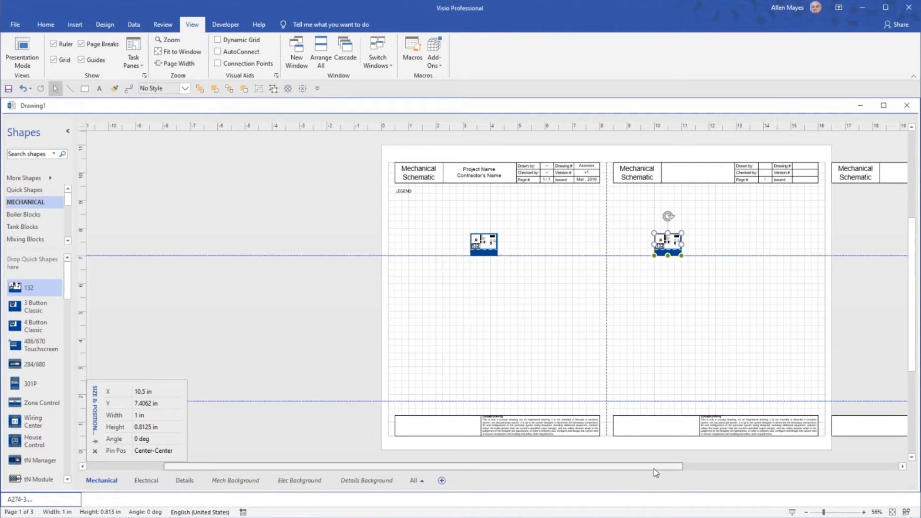
Place two 3 Button Classic shapes on the upper guide in the third and fourth page sections, at X 19.75 in and 28.25 in
drag(654, 469, 908, 458)
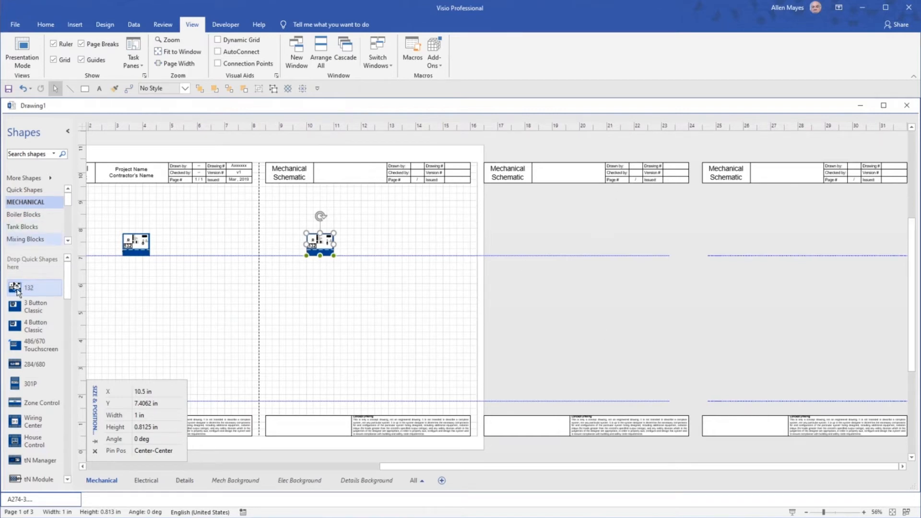
mouse_move(34, 307)
mouse_down()
mouse_move(584, 226)
mouse_move(576, 255)
mouse_up()
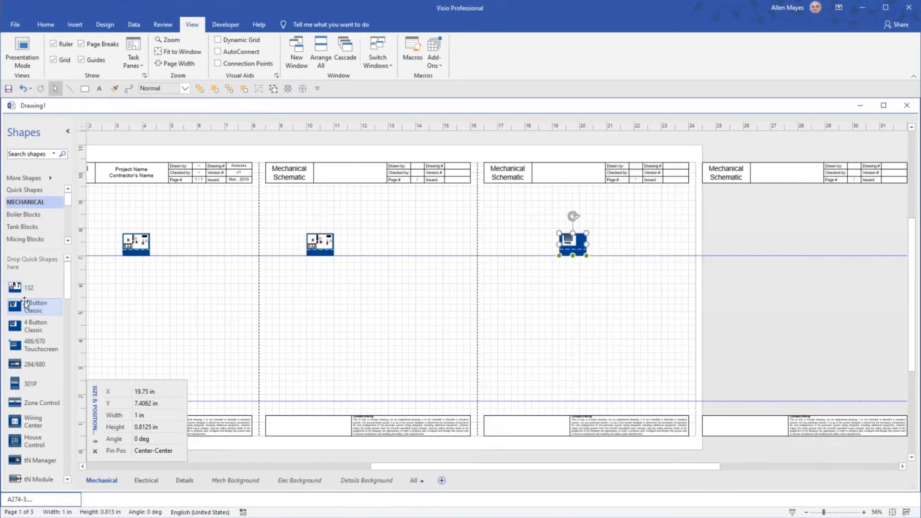
drag(15, 307, 804, 243)
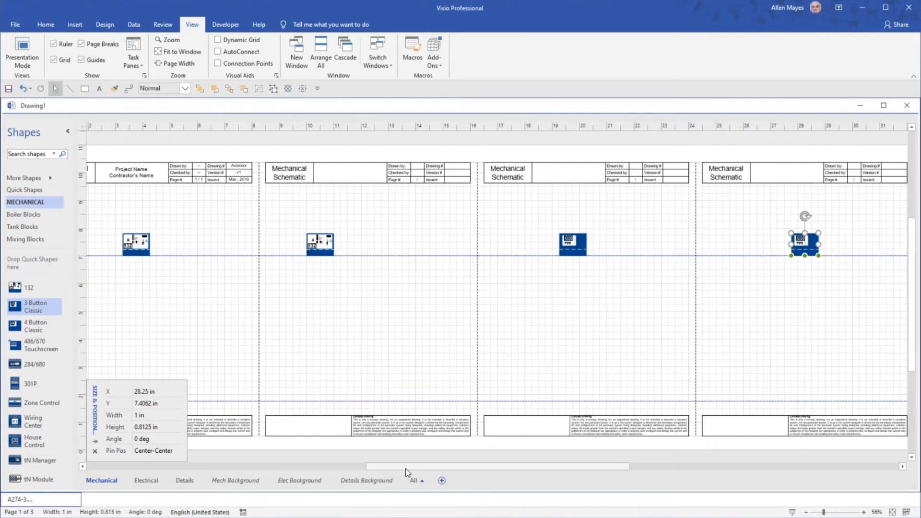
Select the two 3 Button Classic shapes and undo the placement of all four shapes on the Mechanical page
mouse_move(406, 468)
mouse_down()
mouse_move(360, 467)
mouse_move(738, 461)
mouse_move(364, 471)
mouse_move(375, 470)
mouse_up()
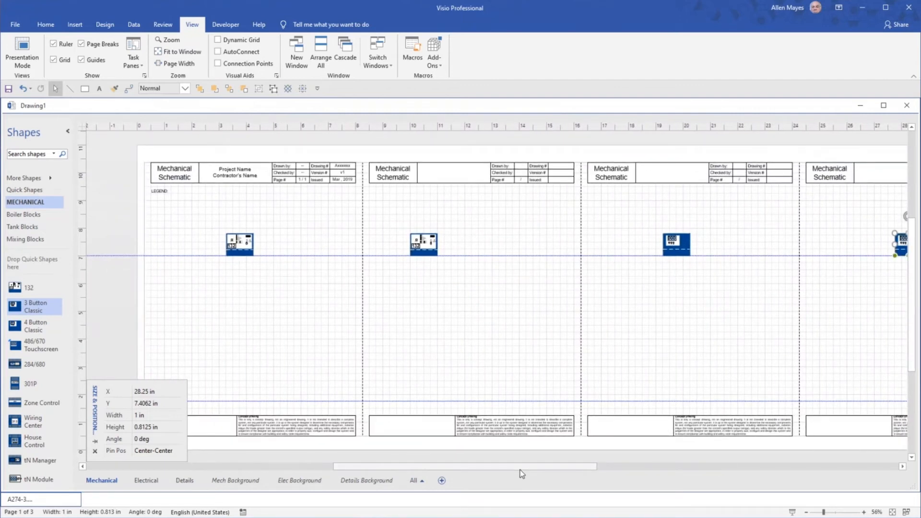
drag(522, 473, 551, 468)
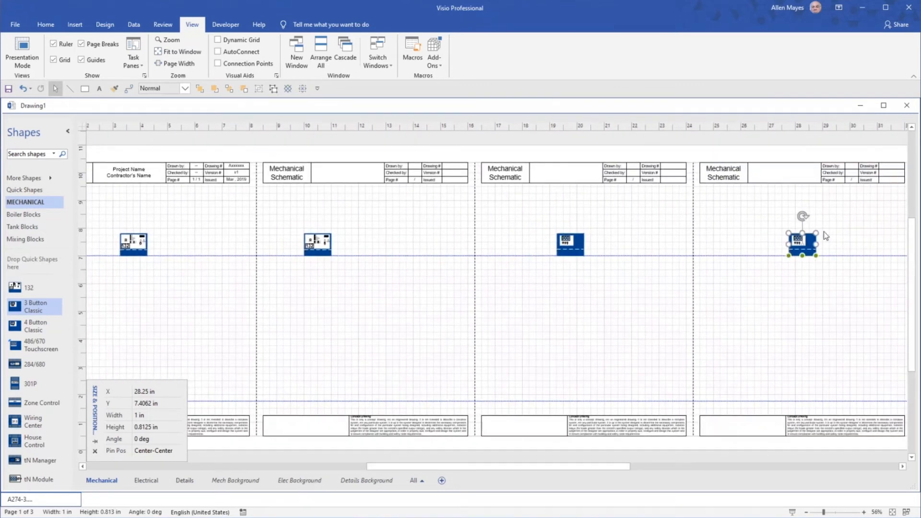
drag(834, 205, 521, 320)
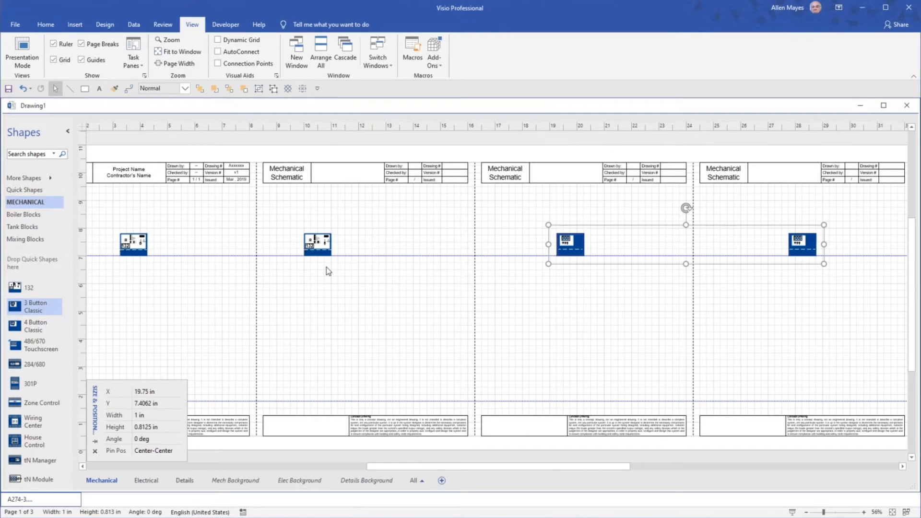
key(ctrl+z)
key(ctrl+z)
key(ctrl+z)
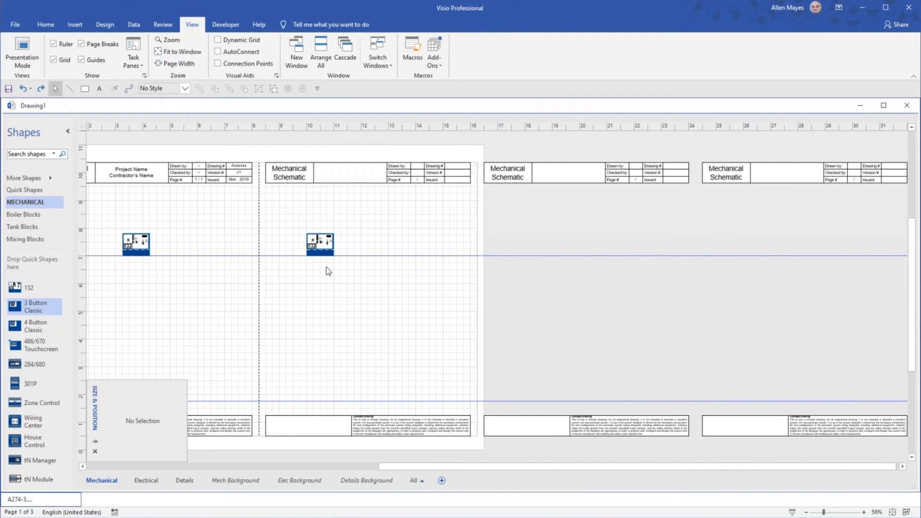
key(ctrl+z)
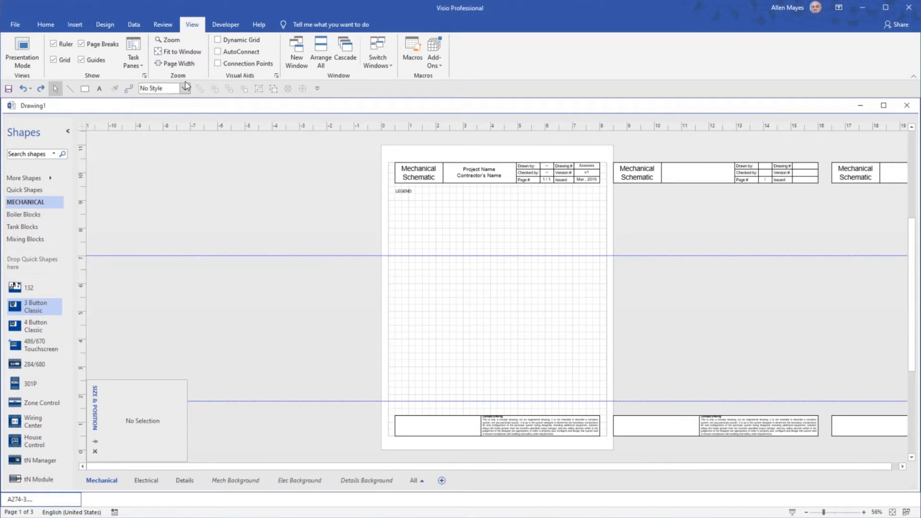
Set both the horizontal and vertical grid spacing to Normal in the Ruler & Grid settings
click(144, 75)
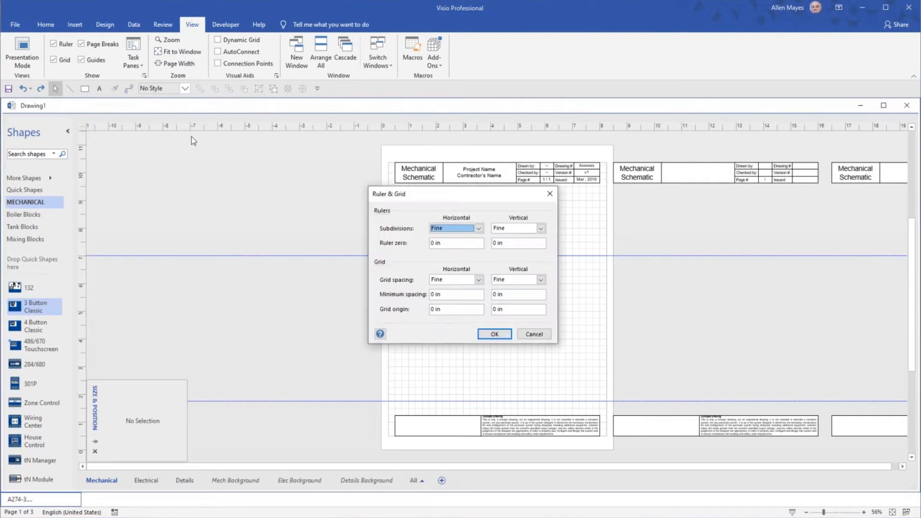
click(479, 279)
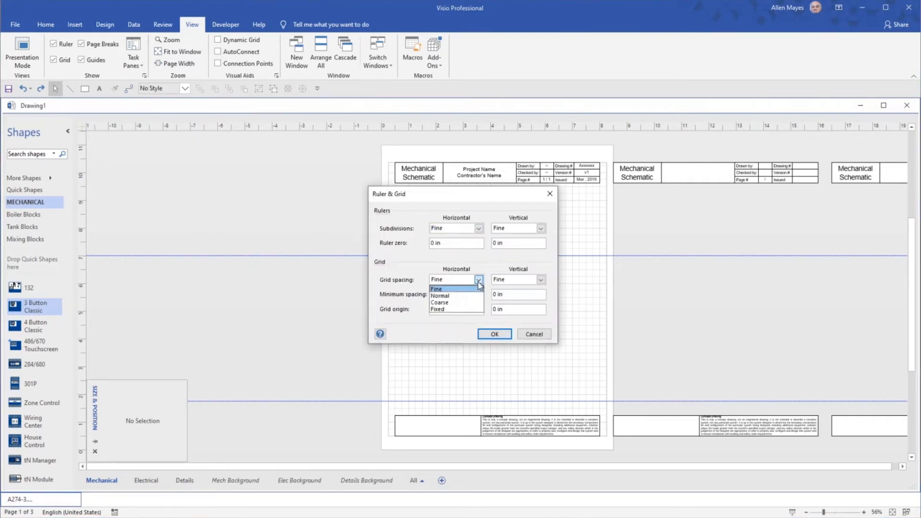
click(455, 295)
click(541, 280)
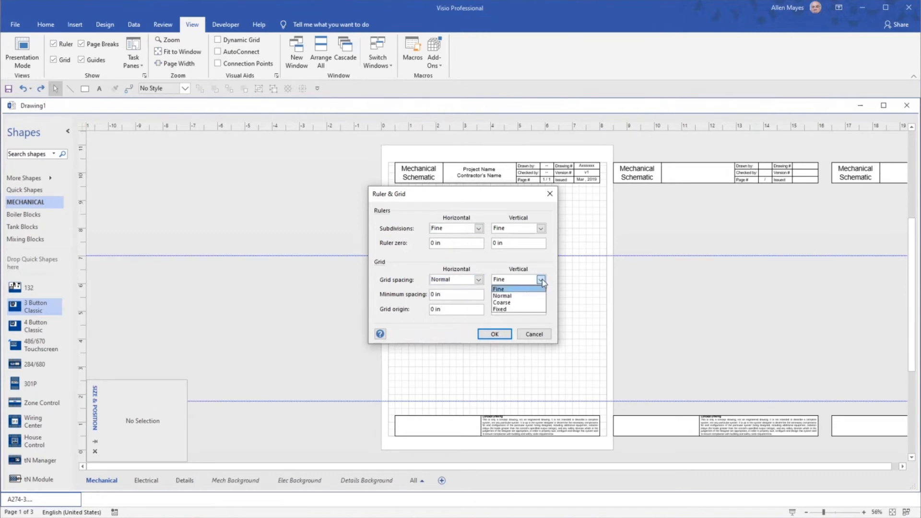
click(523, 295)
click(498, 334)
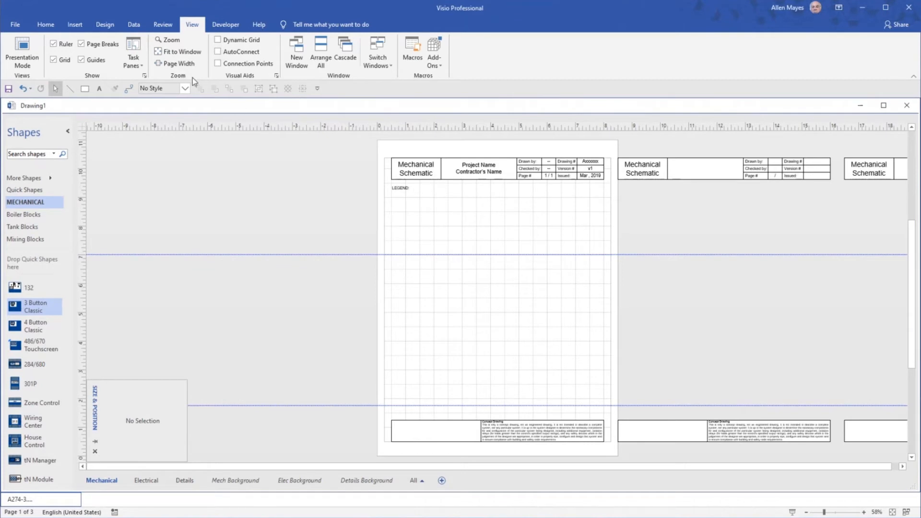
Set both the horizontal and vertical grid spacing to Fine in the Ruler & Grid settings
click(144, 75)
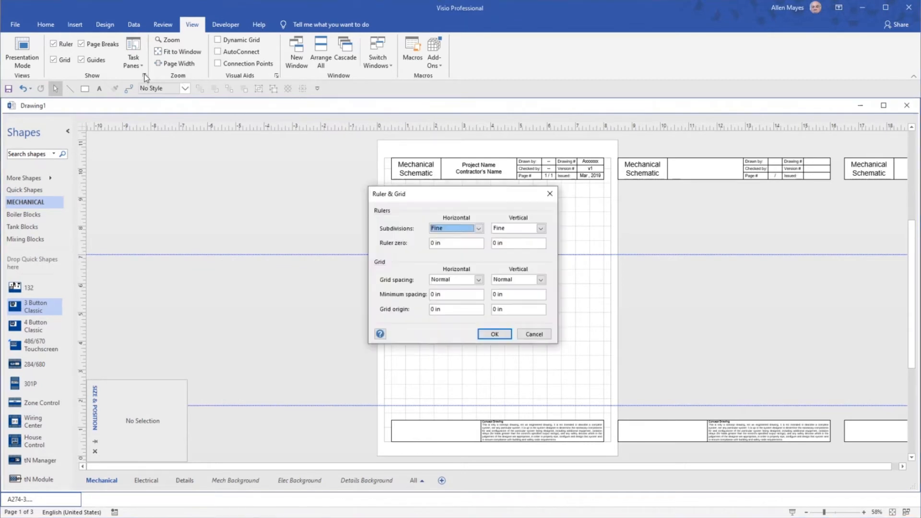
click(479, 279)
click(465, 290)
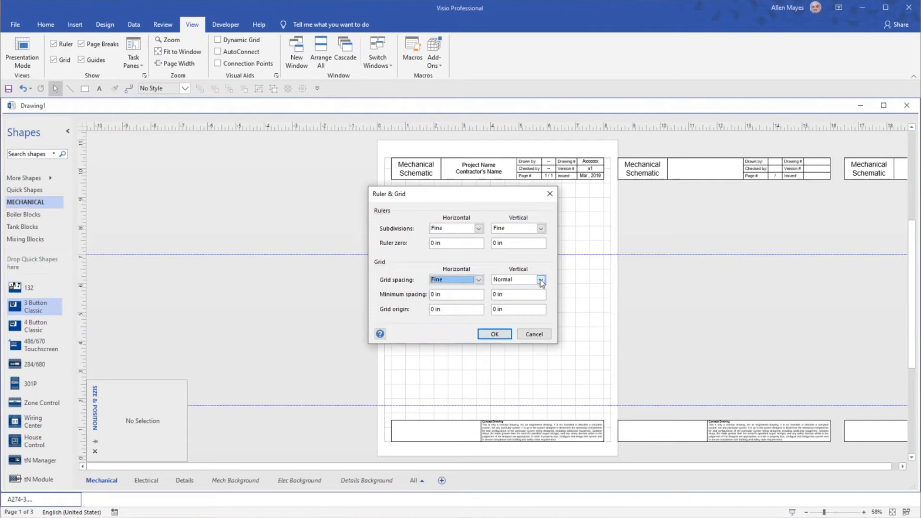
click(540, 279)
click(513, 289)
click(505, 334)
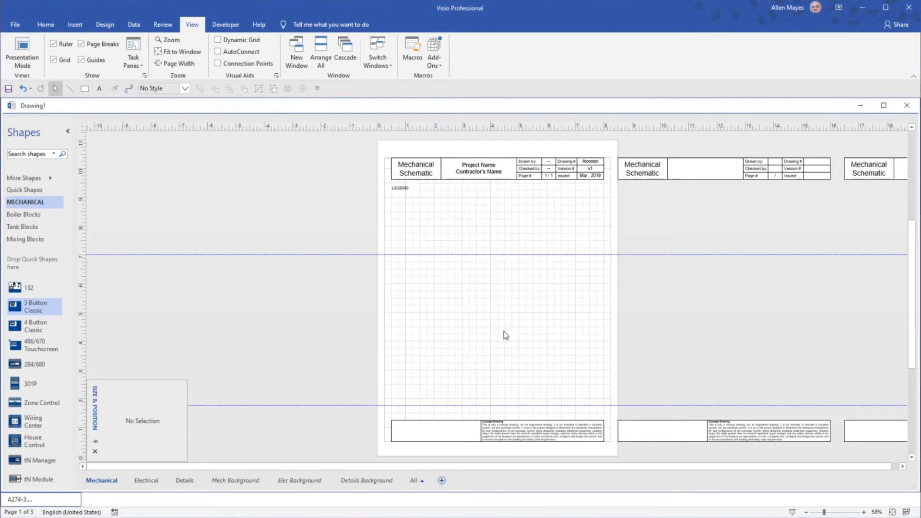
Move the upper horizontal guide up to Y 8 in and back to Y 7 in, then undo and redo the last move
click(483, 256)
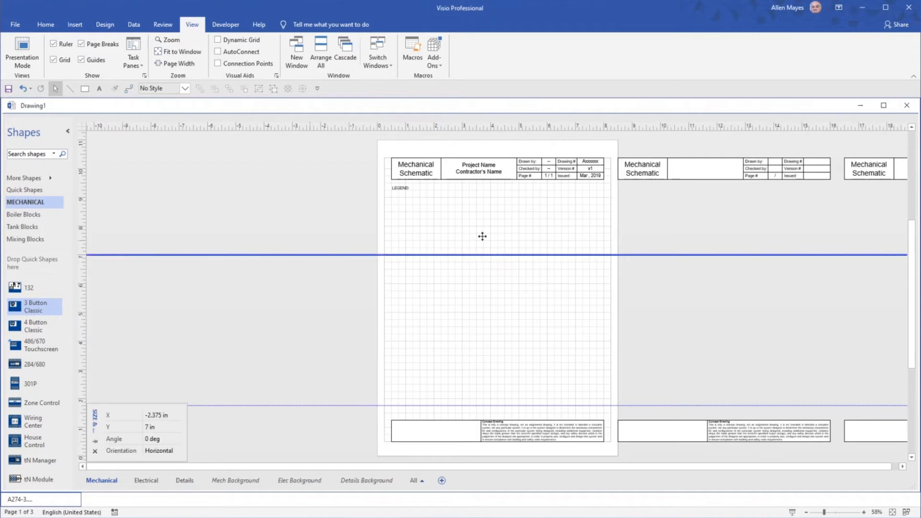
drag(481, 227, 482, 226)
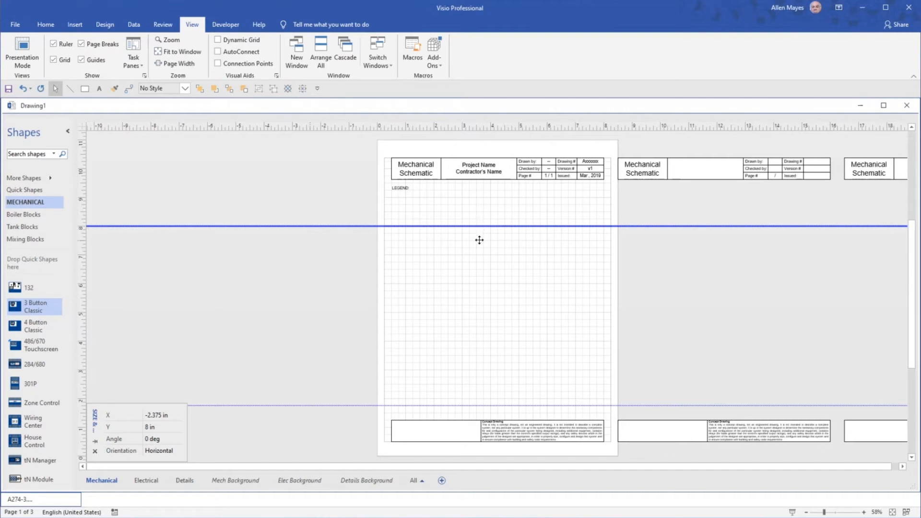
drag(479, 260, 479, 255)
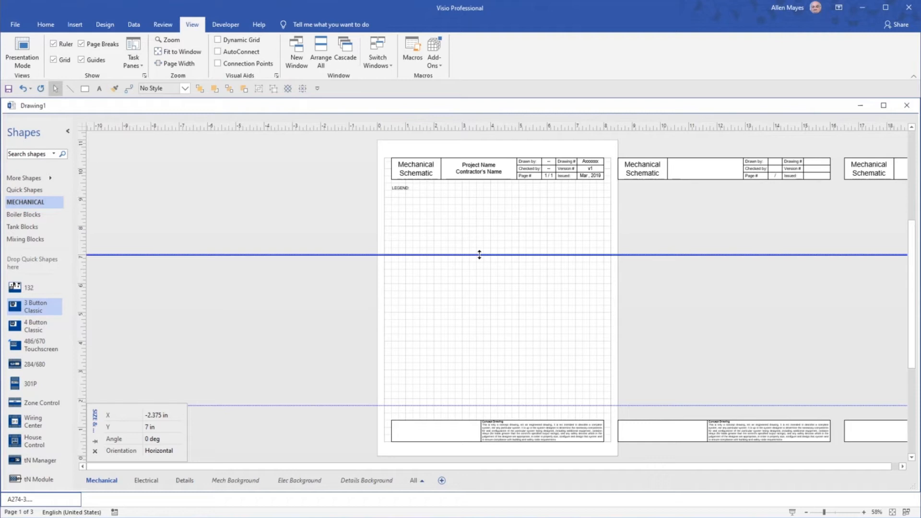
key(ctrl+z)
key(ctrl+y)
Pull two new horizontal guides from the ruler to Y 5 in and Y 8 in, and undo both placements
drag(310, 129, 310, 301)
click(309, 312)
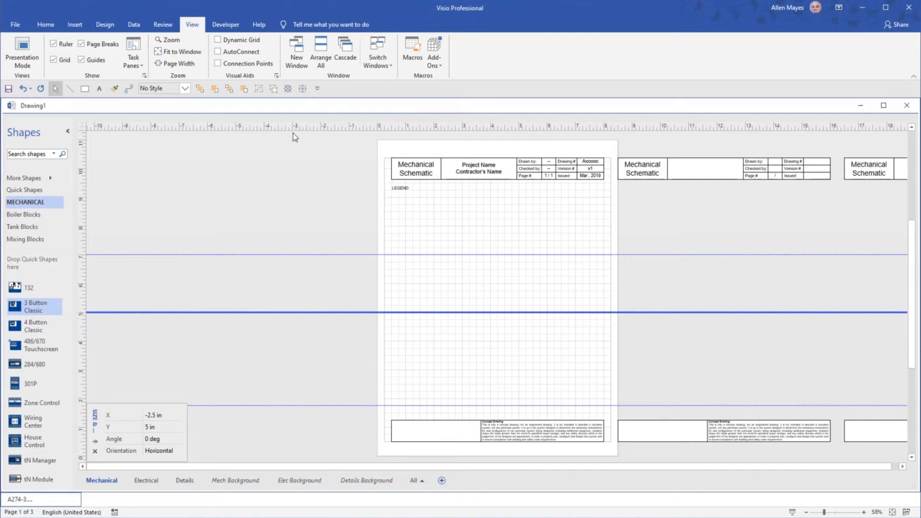
drag(293, 128, 299, 226)
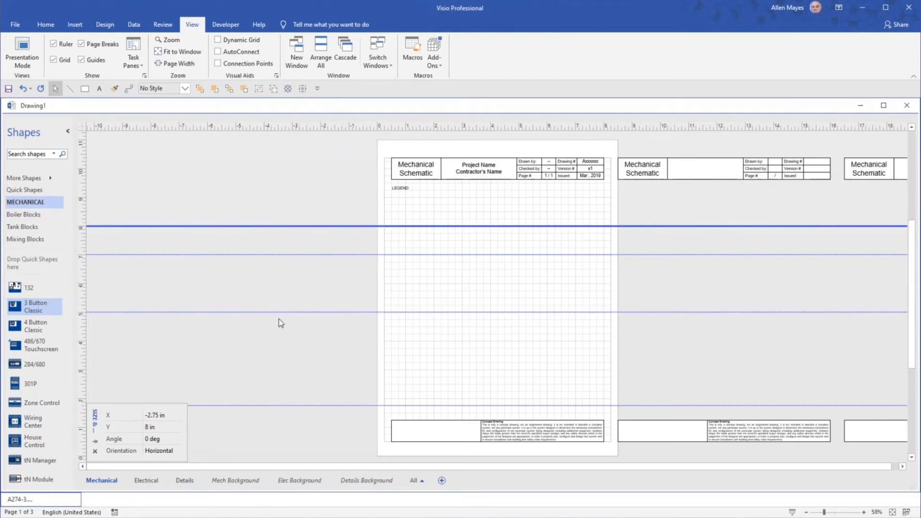
key(ctrl+z)
key(ctrl+z)
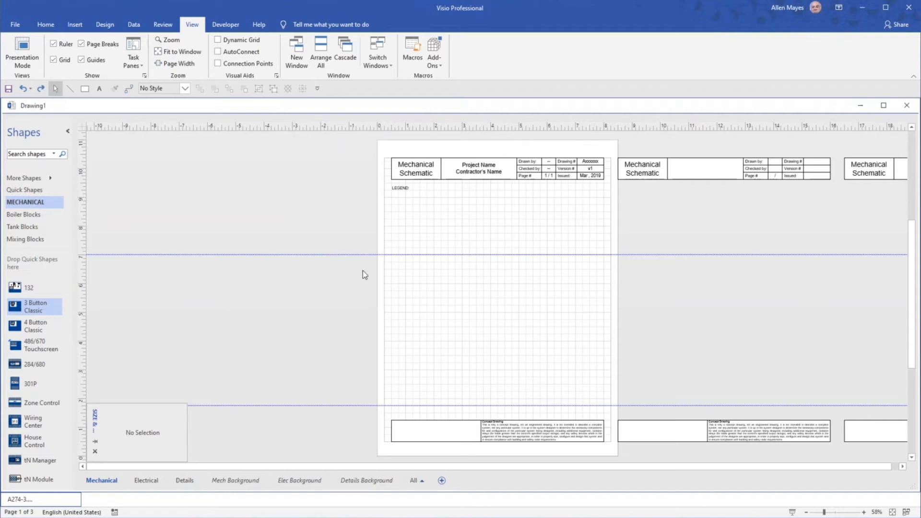
Add vertical guides at X 2.5 in and X 6.5 in on the Mechanical page, and remove both again
scroll(87, 297, up, 2)
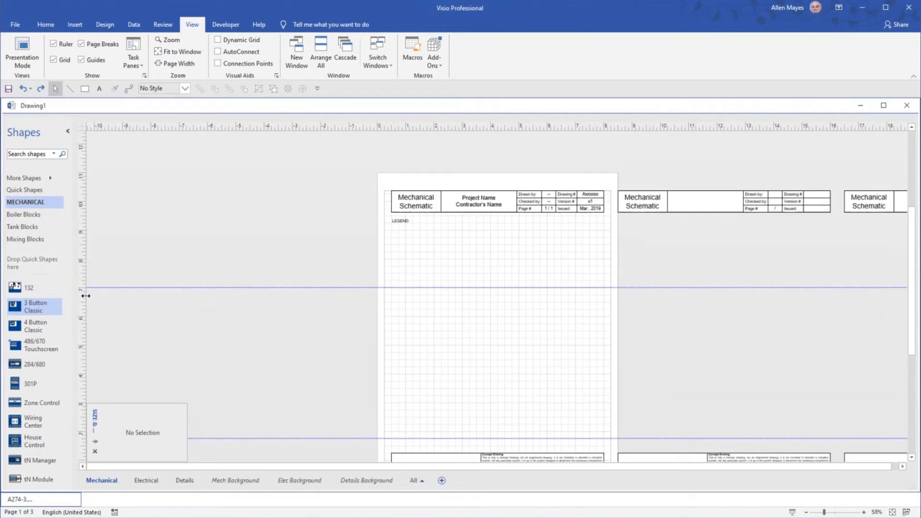
click(446, 291)
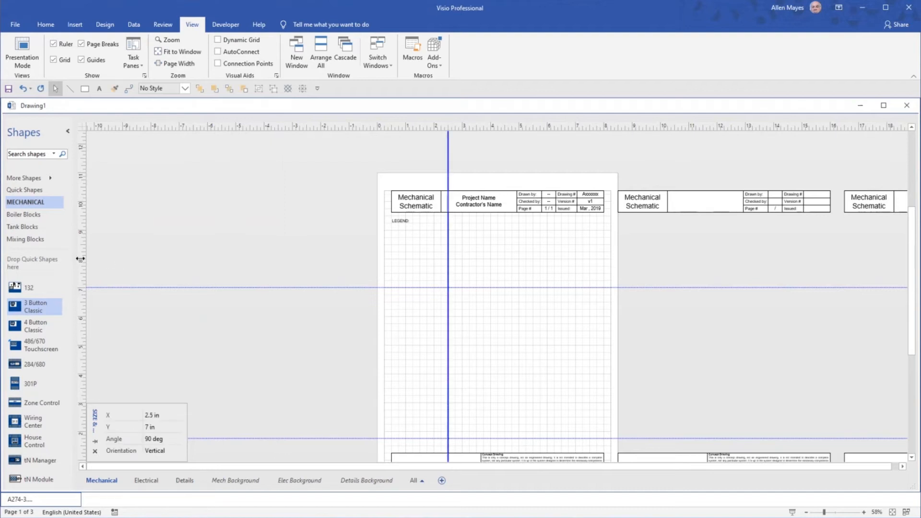
drag(80, 259, 561, 253)
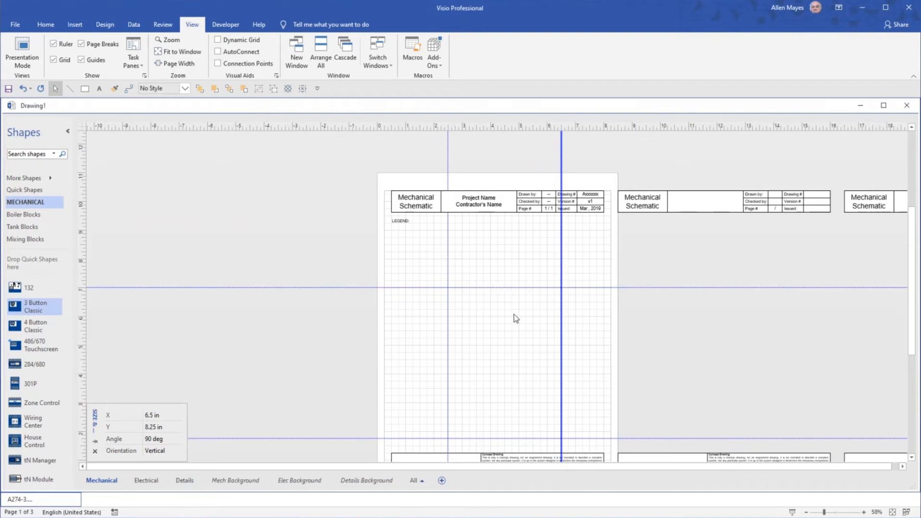
key(Delete)
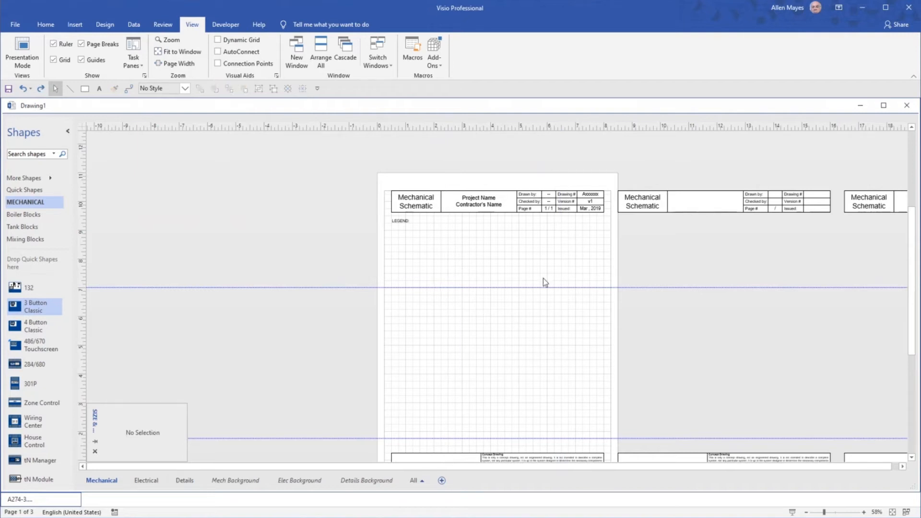
Close Drawing1 without saving, restore the minimized A274-3.vsd drawing, and hide its Size & Position window
click(907, 105)
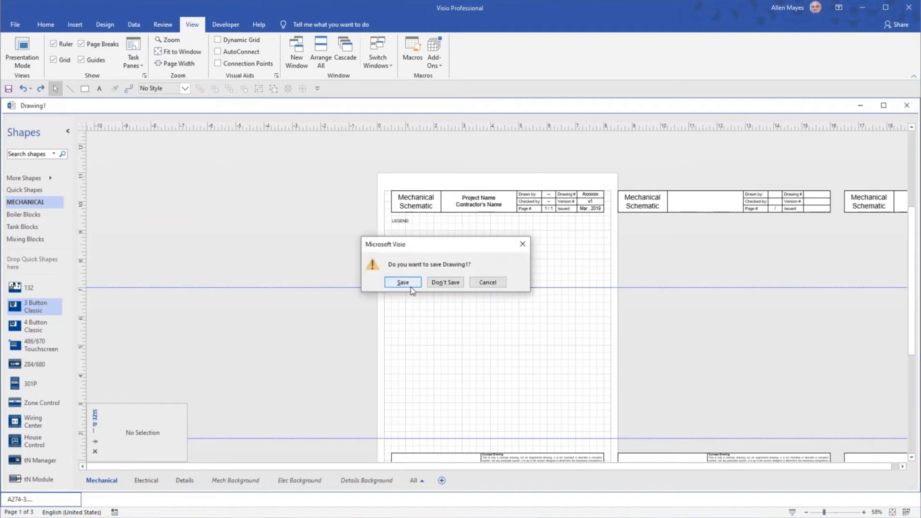
click(435, 284)
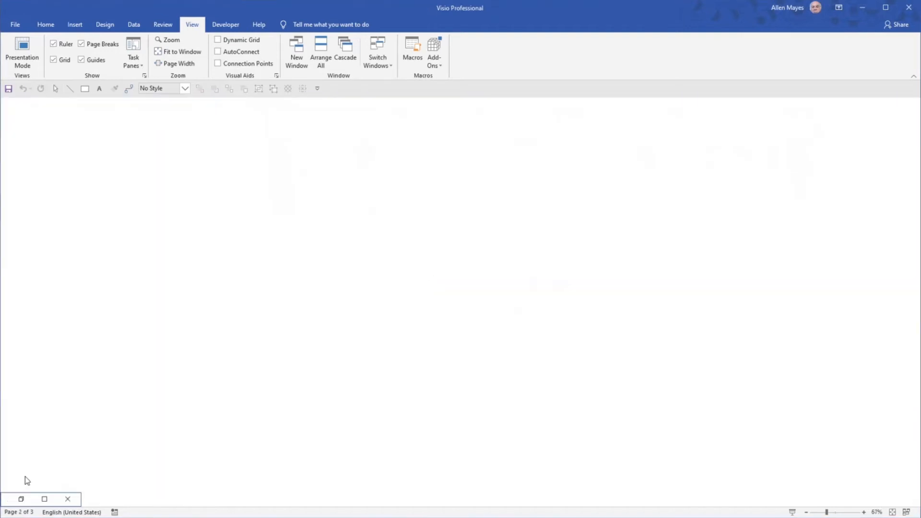
click(22, 498)
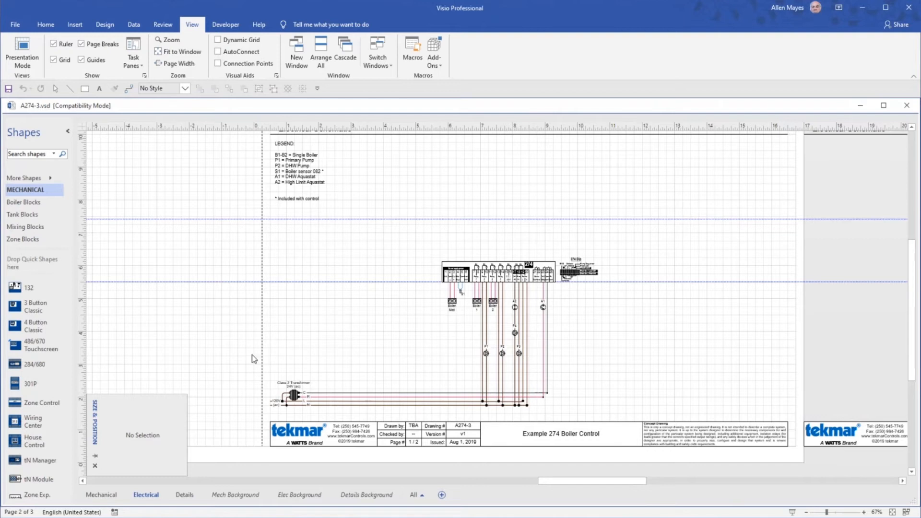
click(95, 466)
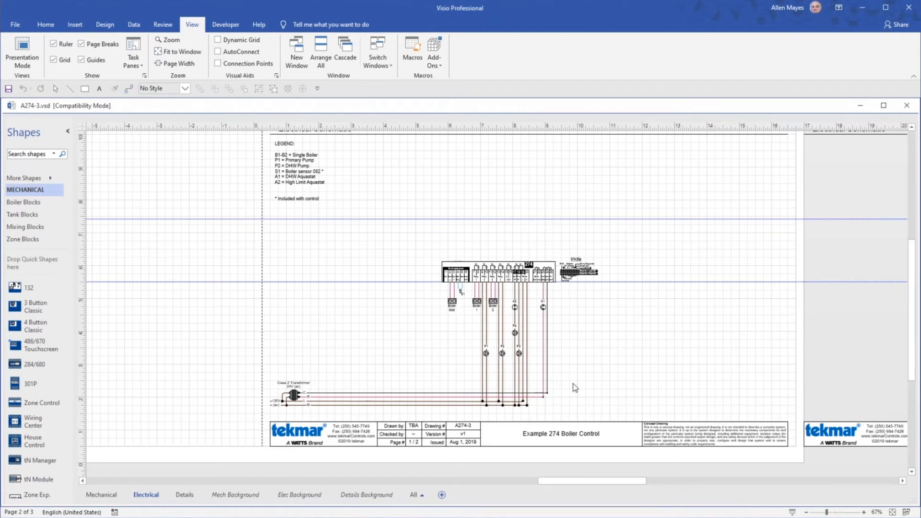
Area-select the 274 control, its connected devices, wiring and transformer on the Electrical page
drag(229, 227, 664, 383)
click(676, 375)
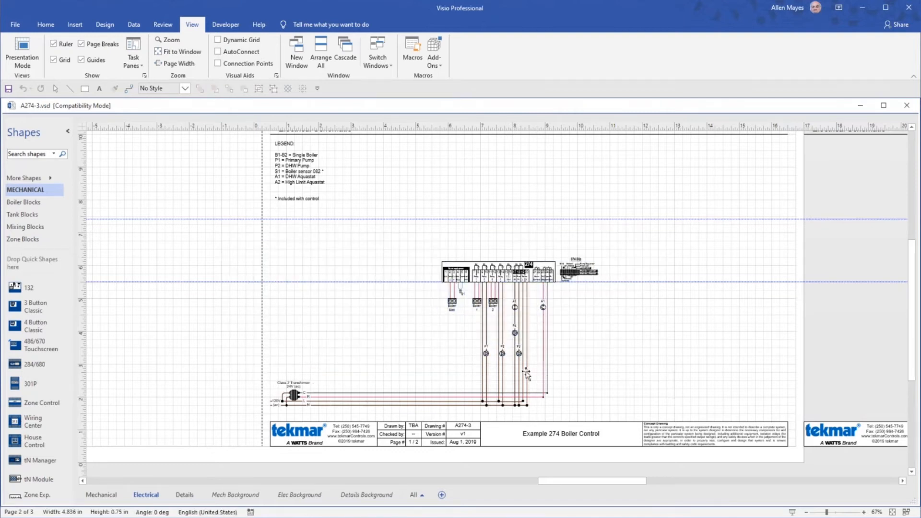
drag(231, 234, 629, 420)
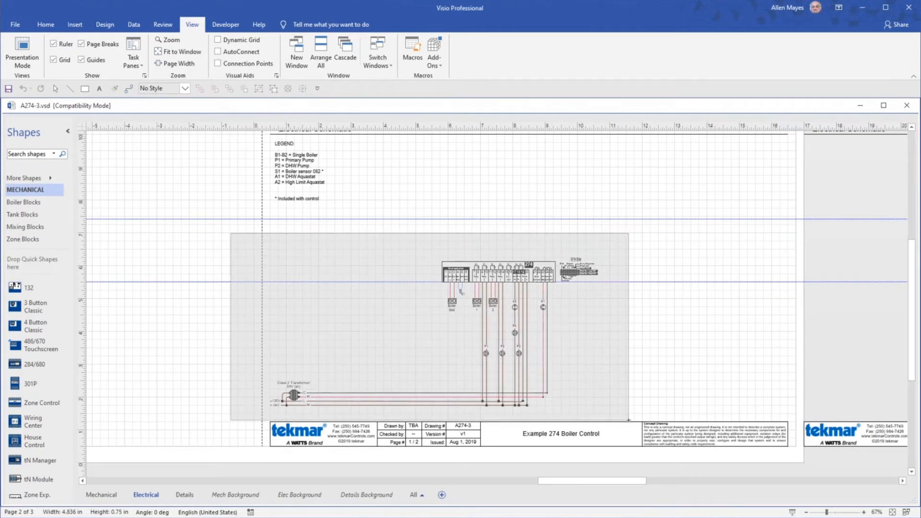
drag(628, 421, 629, 421)
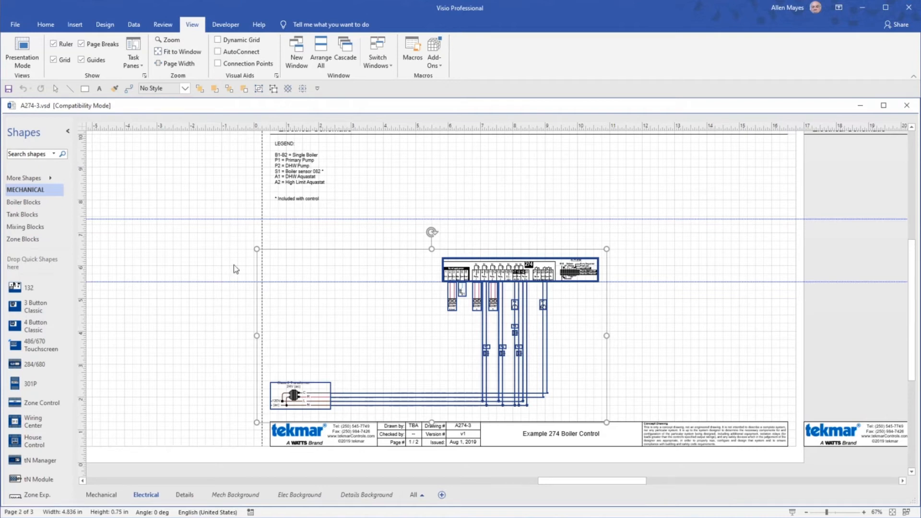
Delete the spare 274 boiler schematic and its title block texts far beside the first Electrical page section, and fit the page to the window
drag(545, 479, 402, 488)
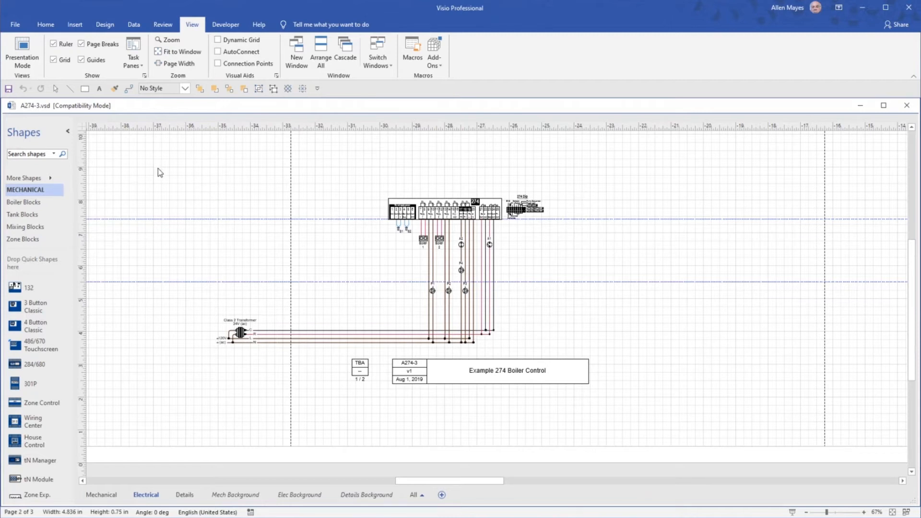
drag(161, 164, 684, 405)
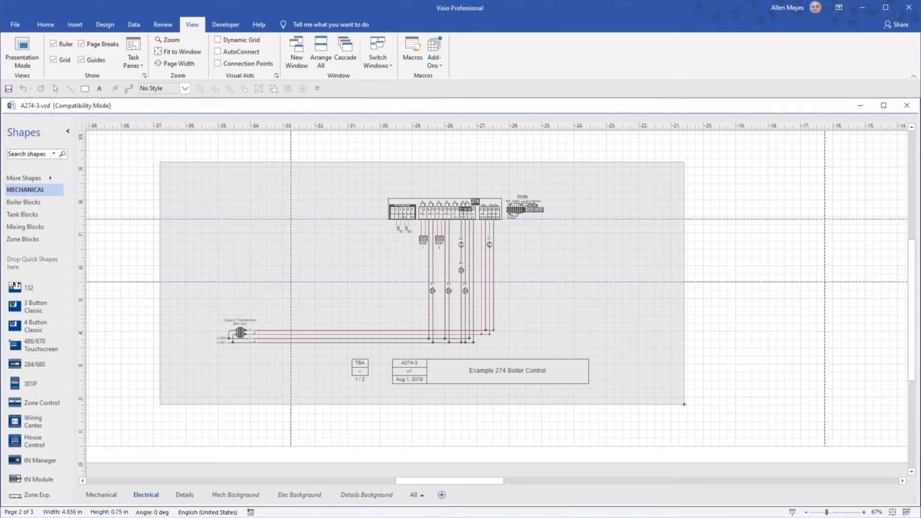
drag(684, 404, 684, 404)
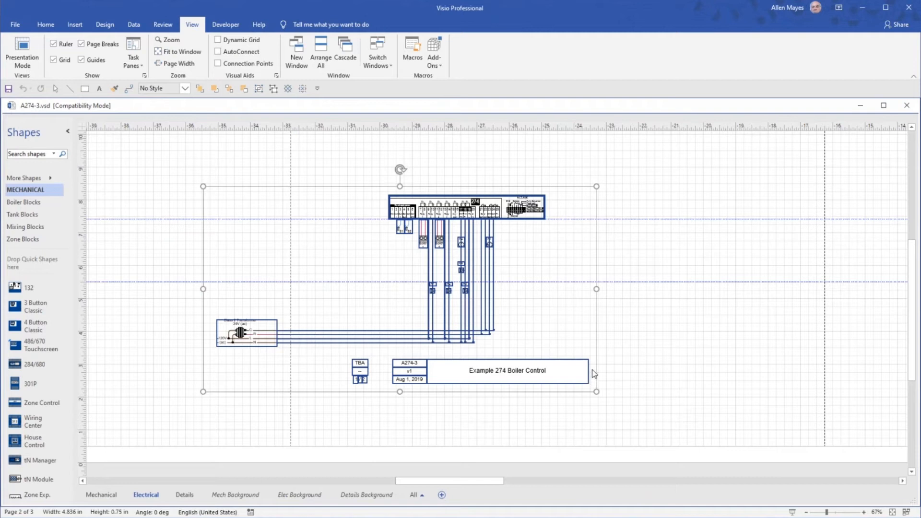
key(Delete)
key(ctrl+shift+w)
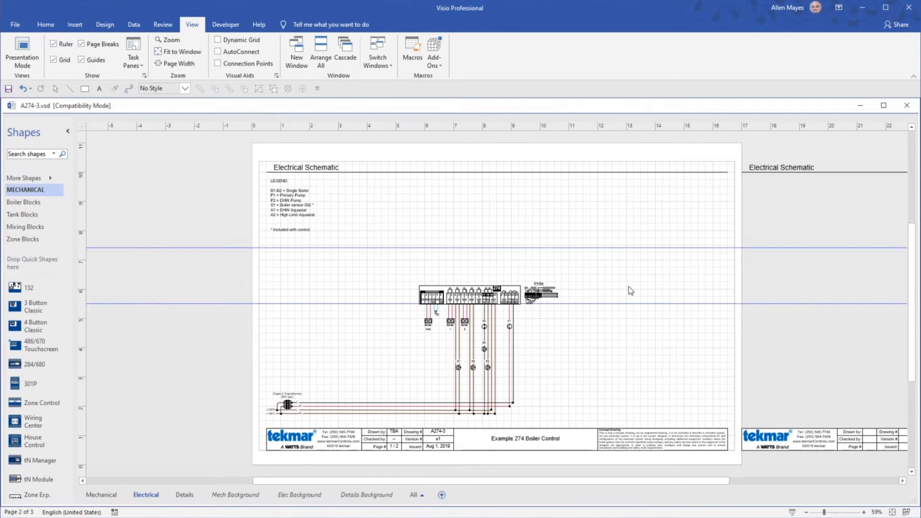
Examine the document saving options, including the file format and AutoRecover interval, in Visio Options
click(6, 29)
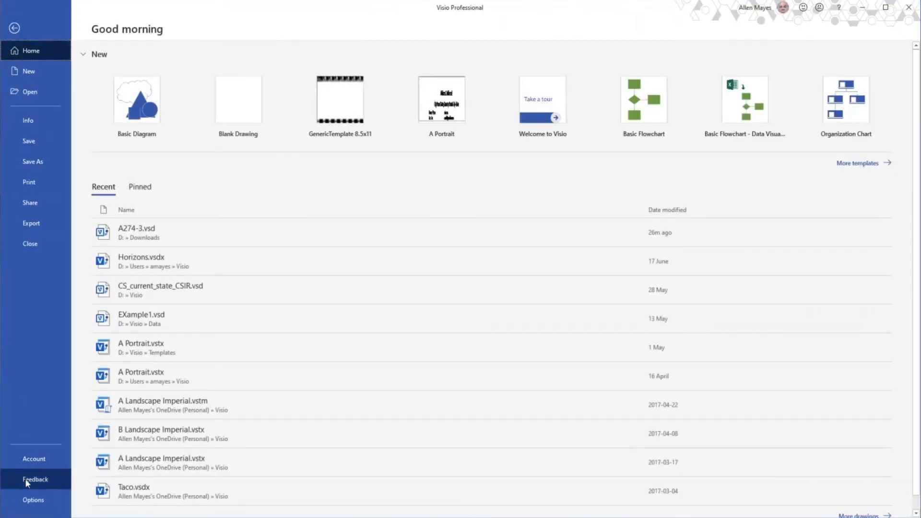
click(28, 501)
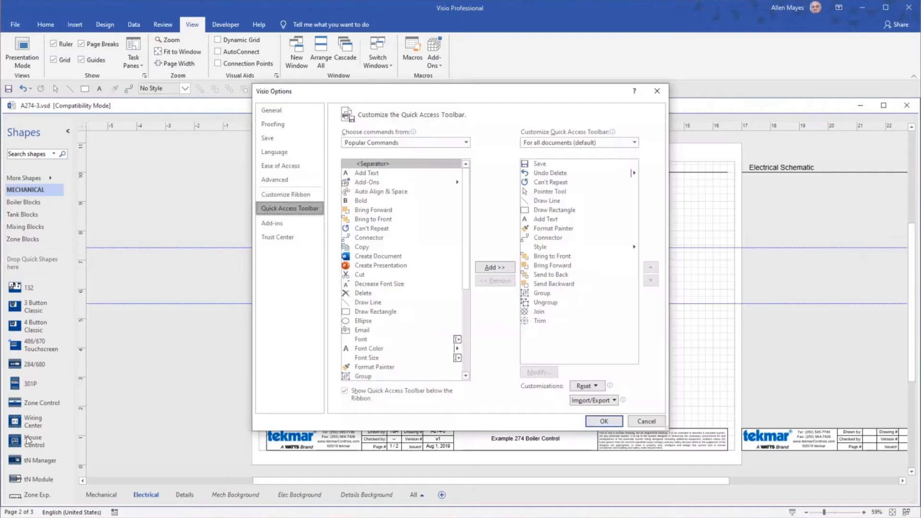
click(282, 137)
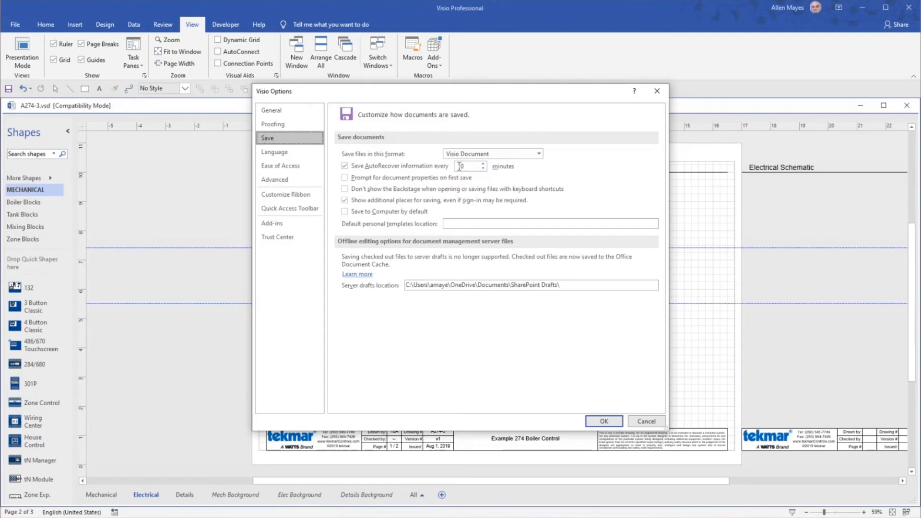
click(605, 421)
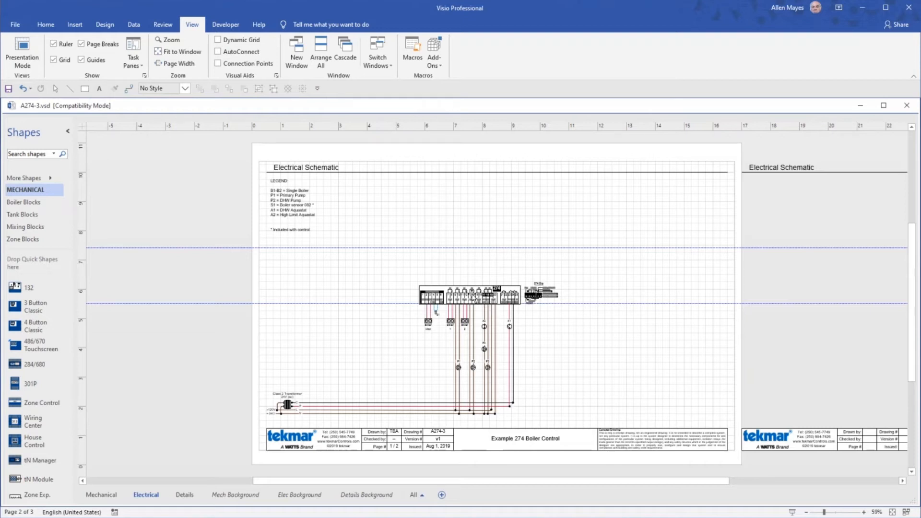
Group the 274 control with the devices and vertical wires below it on the Electrical page, leaving out the transformer, and select the group
click(452, 288)
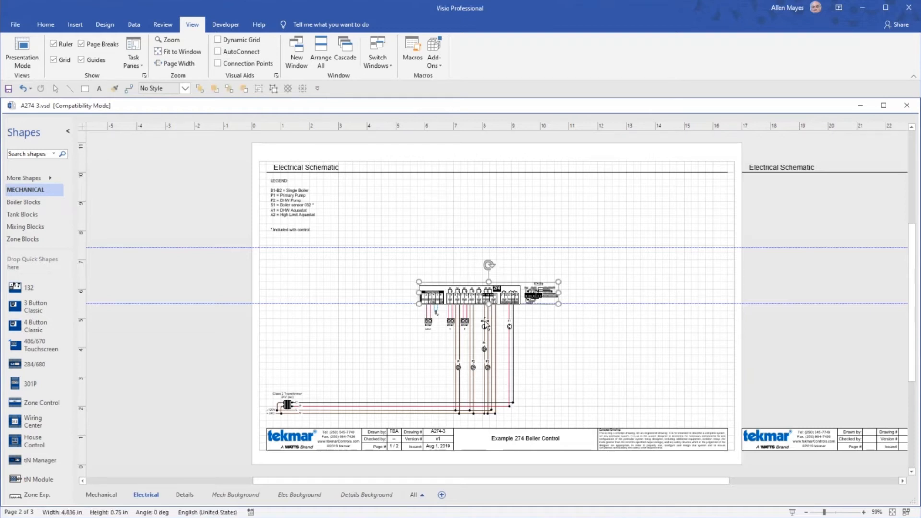
click(551, 341)
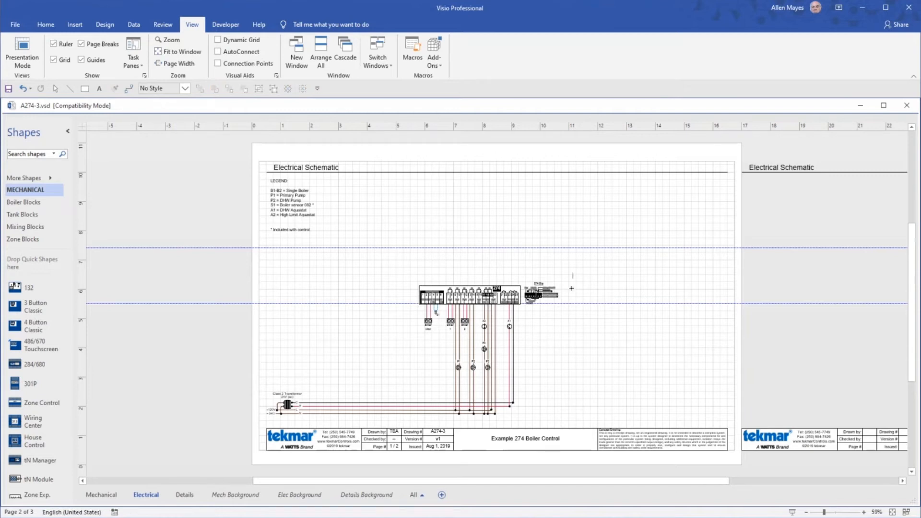
drag(573, 273, 391, 421)
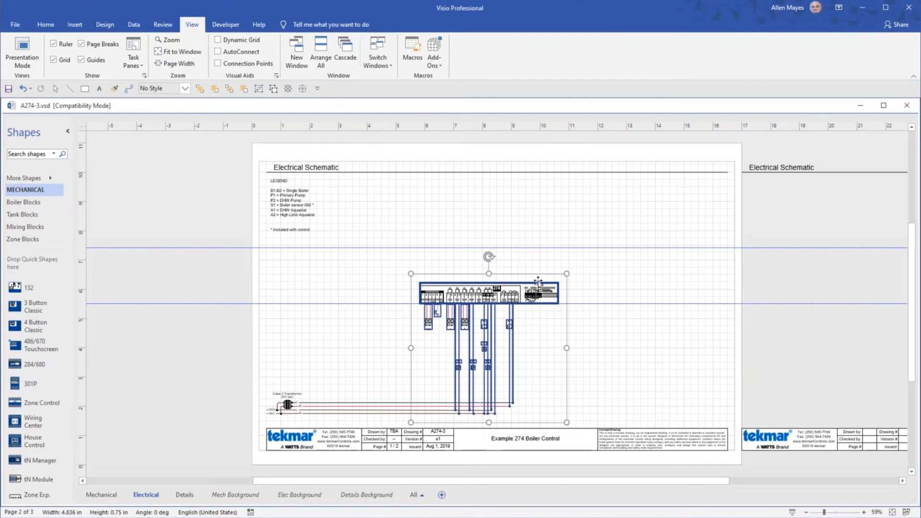
right_click(543, 309)
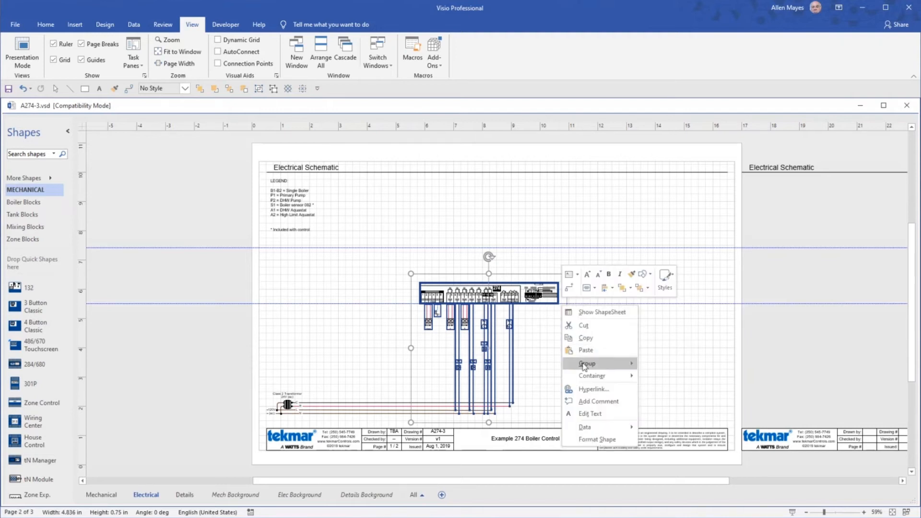
mouse_move(583, 365)
click(659, 364)
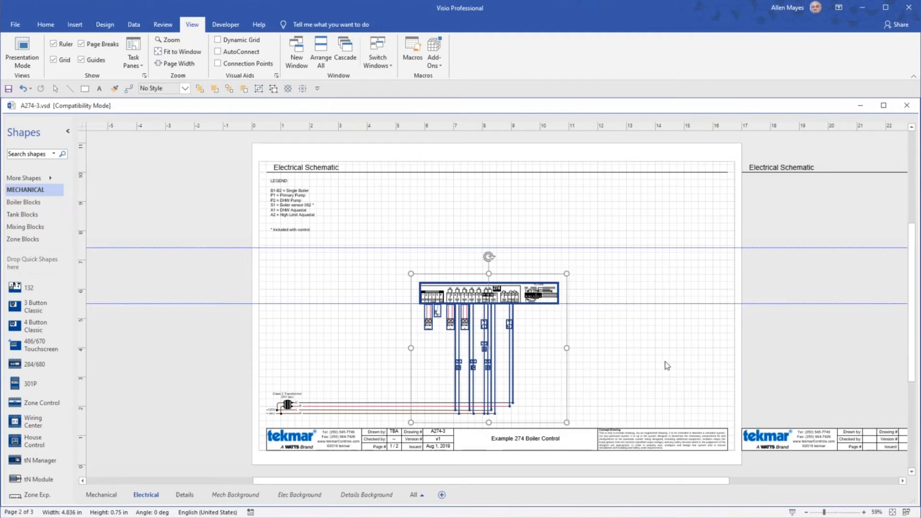
click(615, 304)
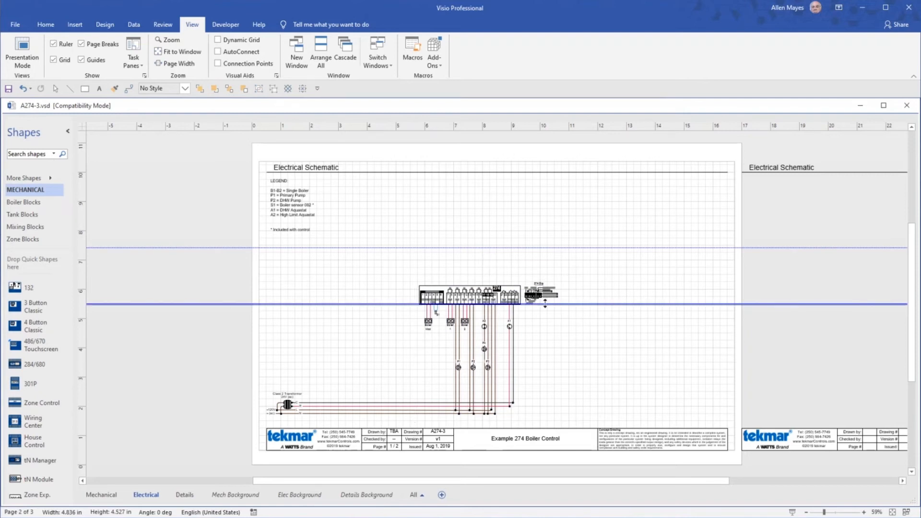
click(507, 284)
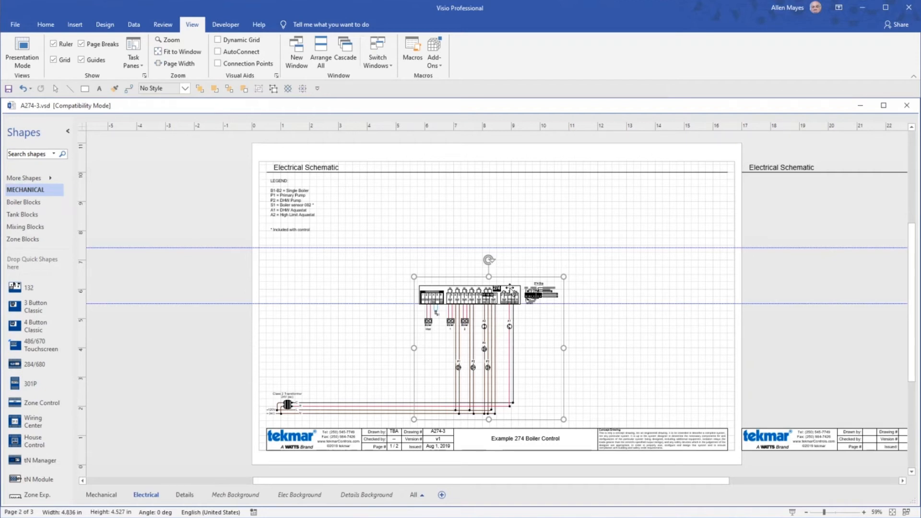
Ungroup the grouped 274 control, devices and vertical wires on the Electrical page, and clear the selection
right_click(561, 288)
mouse_move(611, 346)
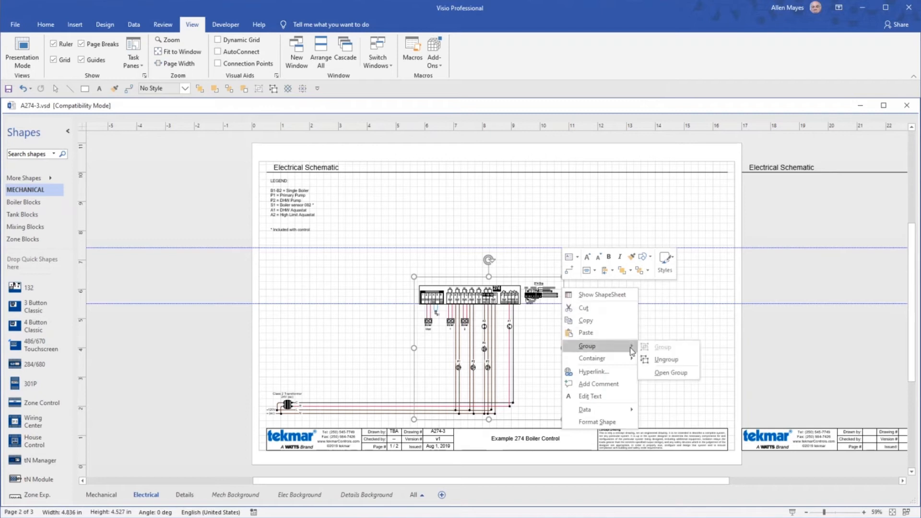
click(674, 362)
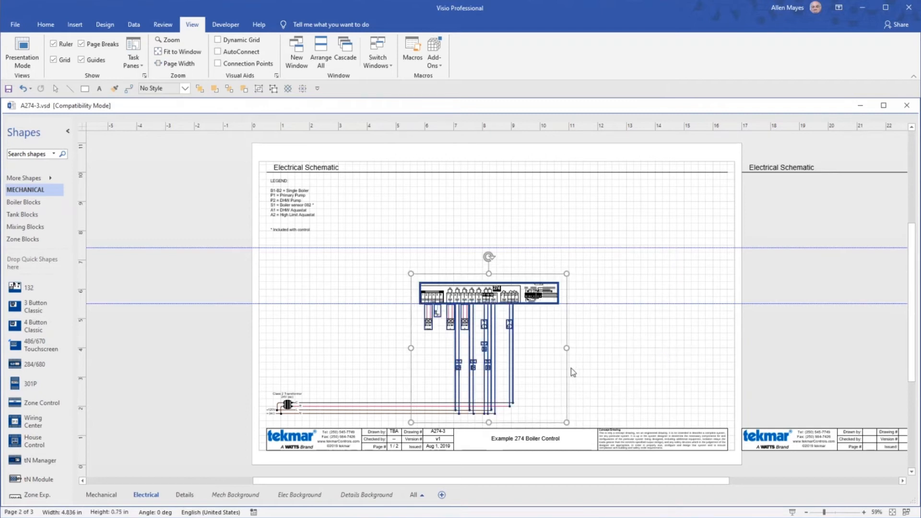
click(551, 372)
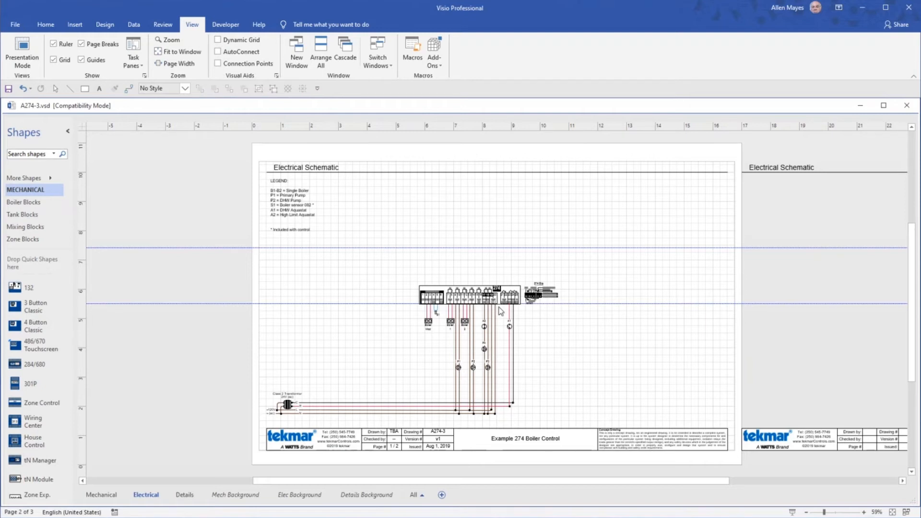
Select the 274 control and the A1 aquastat individually, shift A1 slightly off its wire, and undo the move
scroll(500, 311, up, 4)
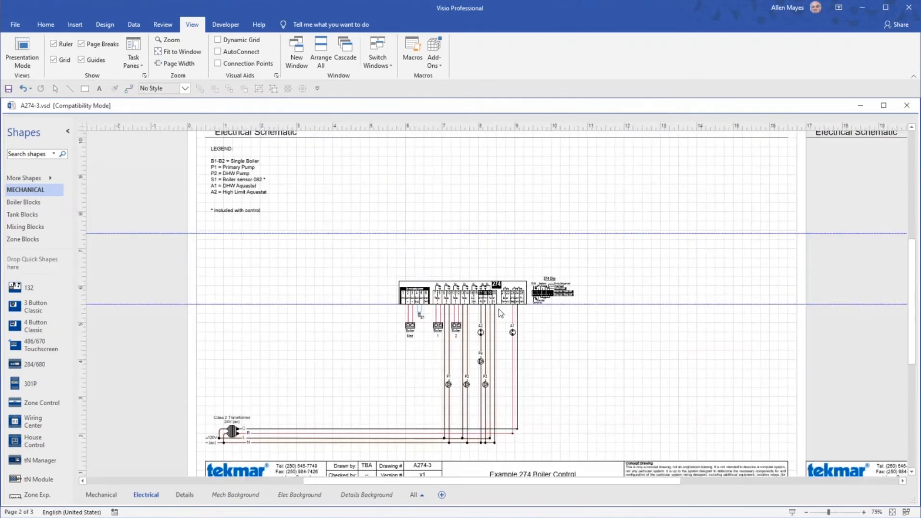
scroll(500, 316, up, 1)
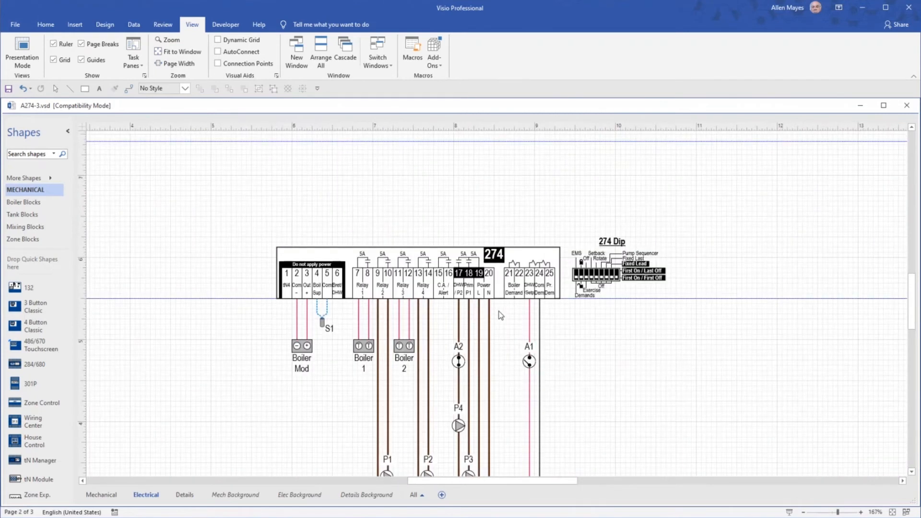
click(514, 259)
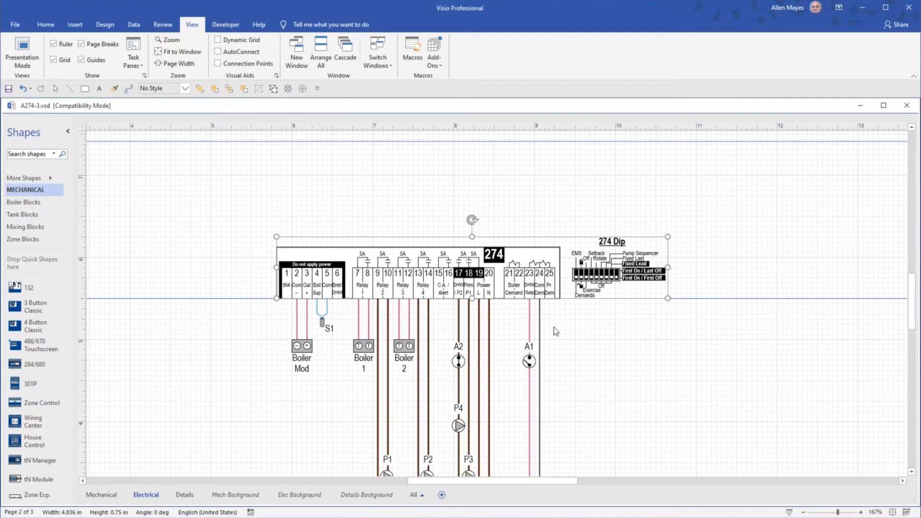
click(530, 361)
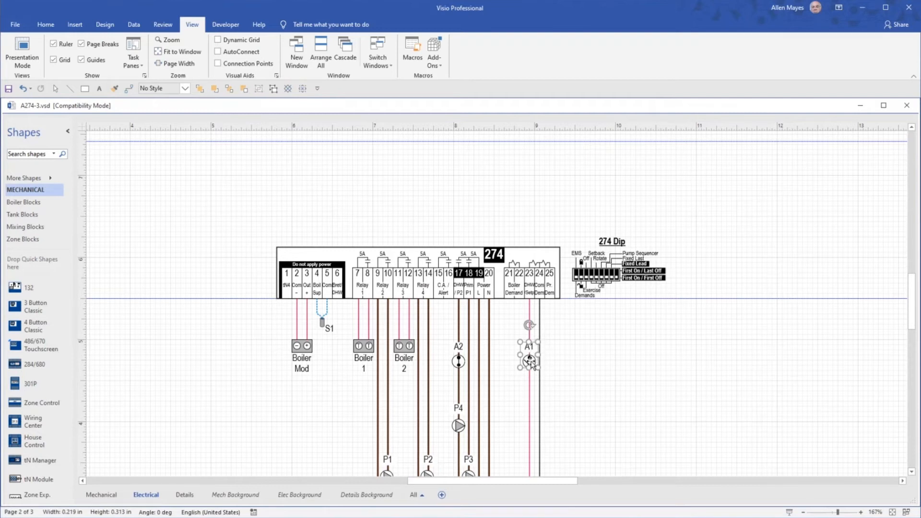
mouse_move(532, 364)
mouse_down()
mouse_move(588, 361)
mouse_move(593, 390)
mouse_move(533, 362)
mouse_up()
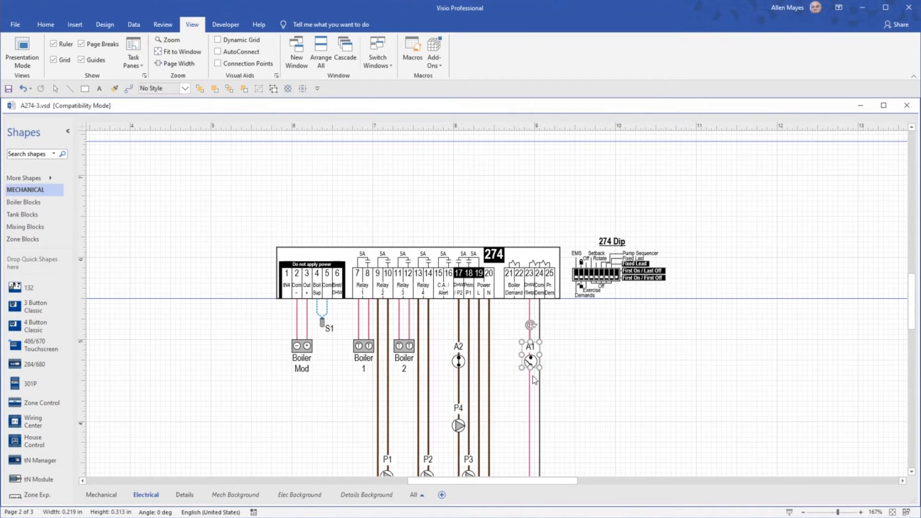
key(ctrl+z)
key(ctrl+z)
key(ctrl+z)
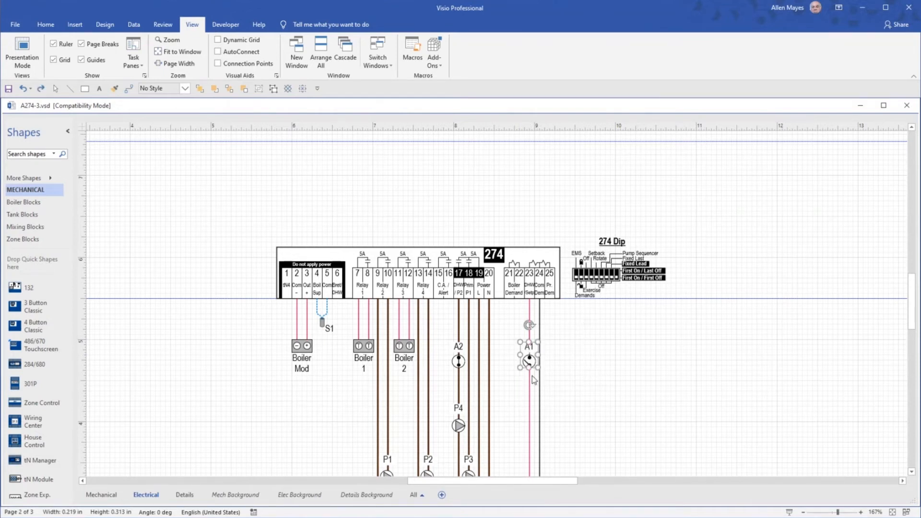
Move the brown wire running through A2 and P4 out past the A1 wiring, and undo the move
click(458, 384)
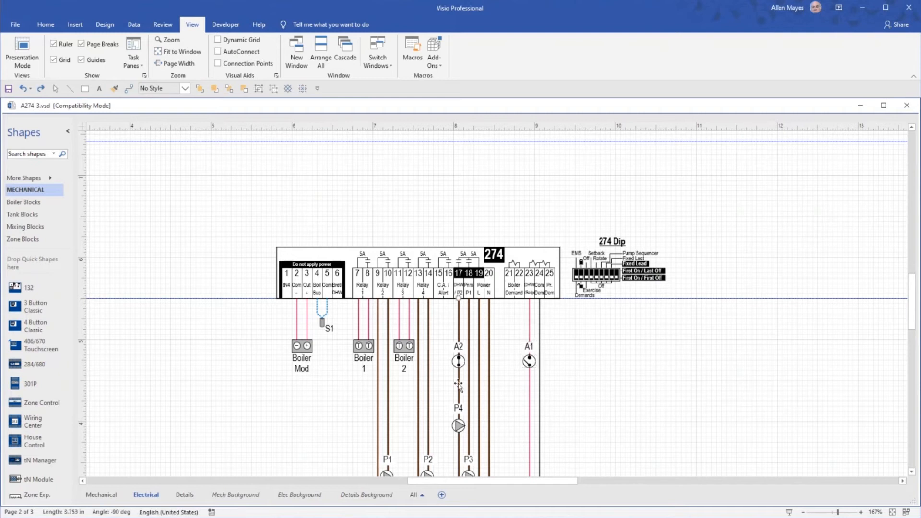
scroll(458, 384, down, 5)
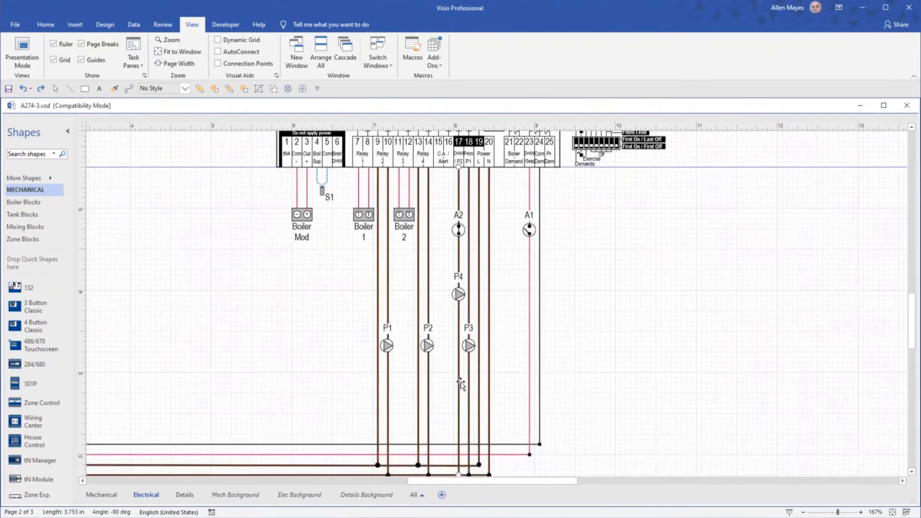
scroll(460, 384, up, 3)
key(Escape)
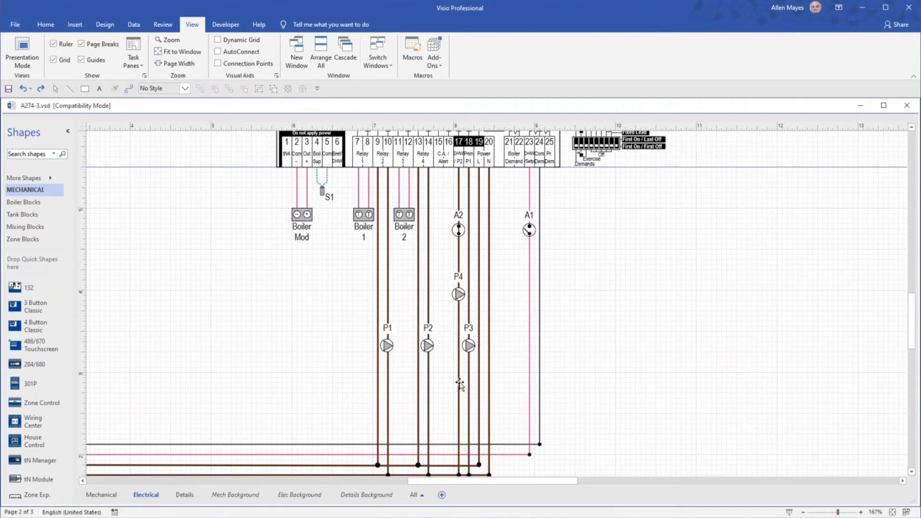
click(459, 384)
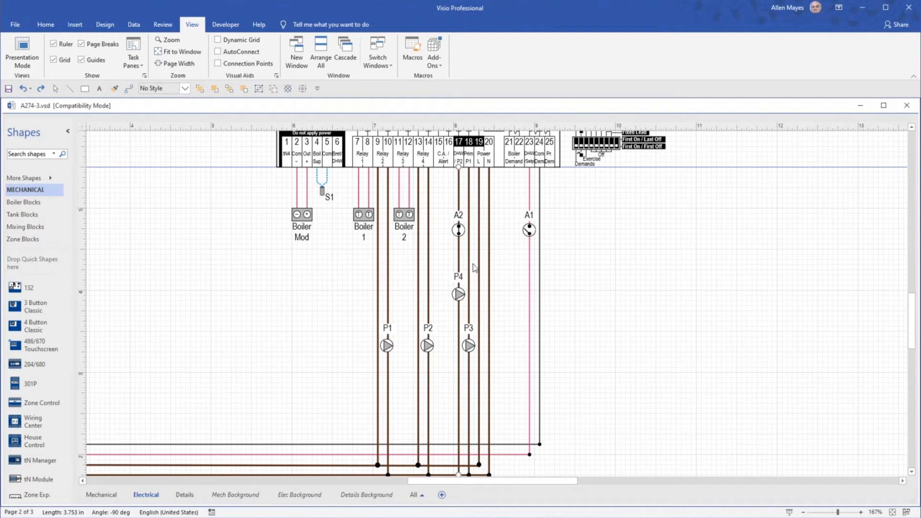
drag(456, 259, 629, 260)
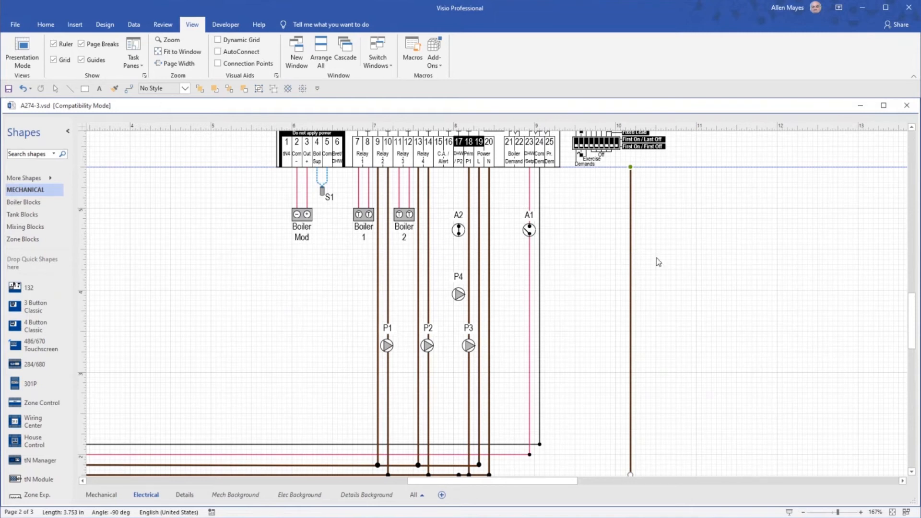
click(732, 260)
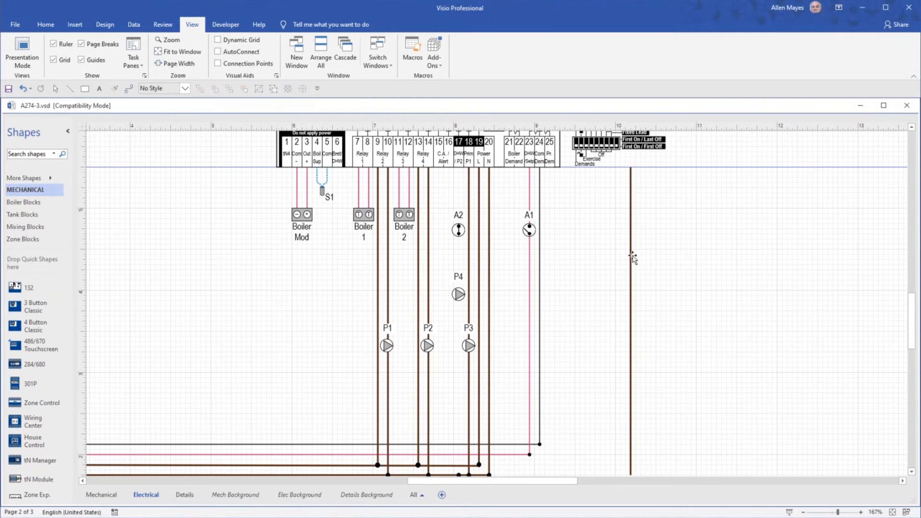
click(630, 258)
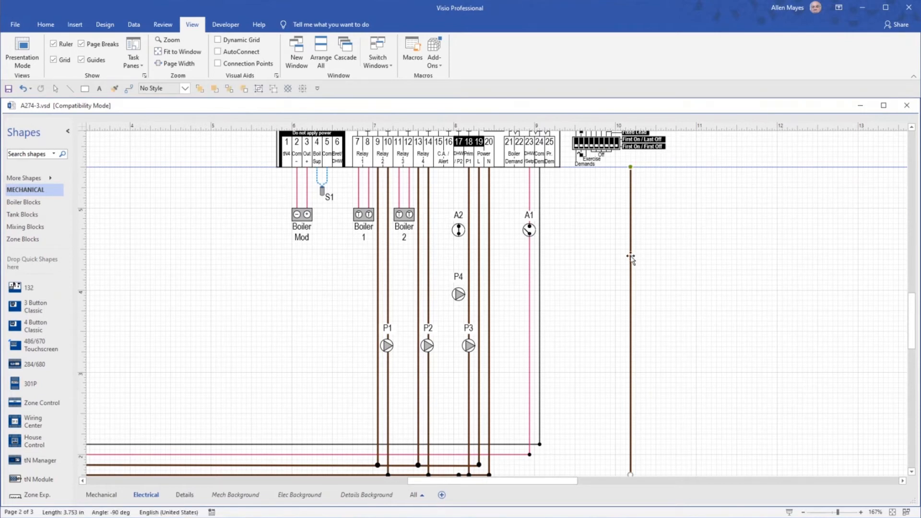
key(ctrl+z)
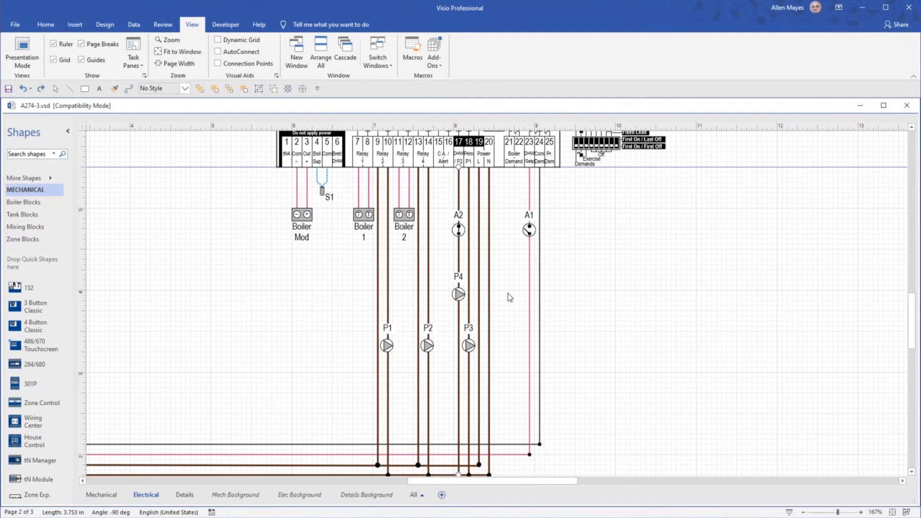
Delete the black junction dot at the corner where the vertical and horizontal black C wires meet
scroll(510, 297, down, 3)
scroll(510, 298, up, 2)
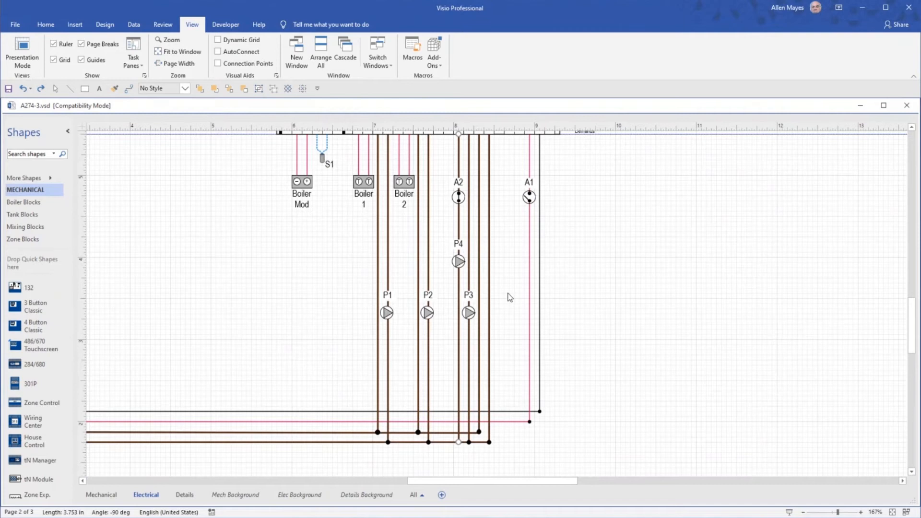
click(289, 90)
scroll(540, 425, up, 6)
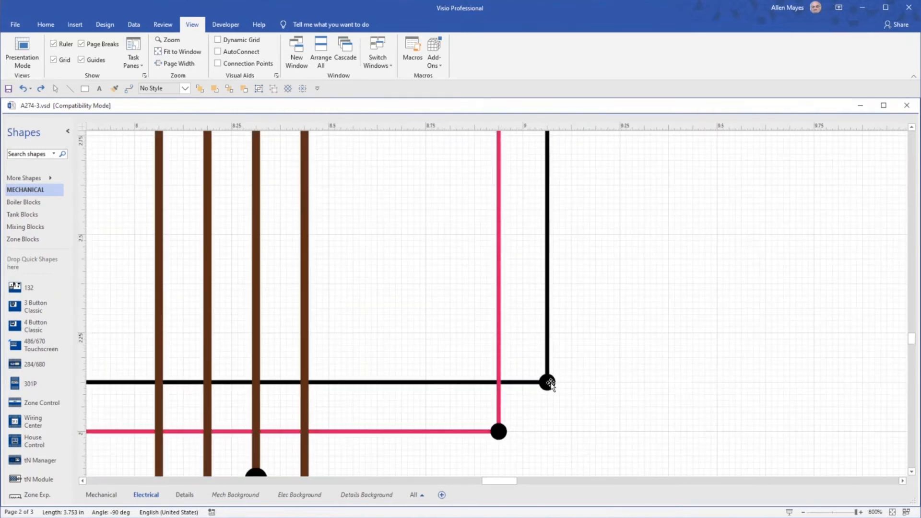
click(550, 382)
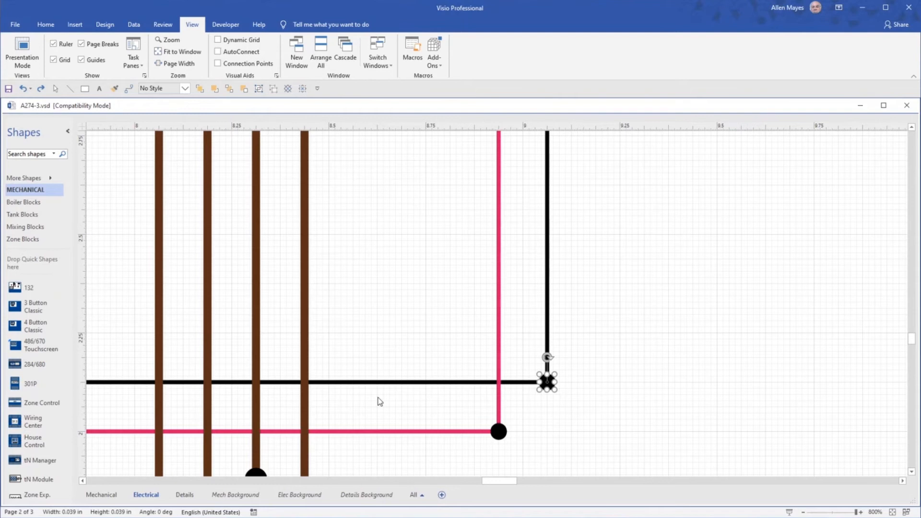
scroll(354, 418, down, 3)
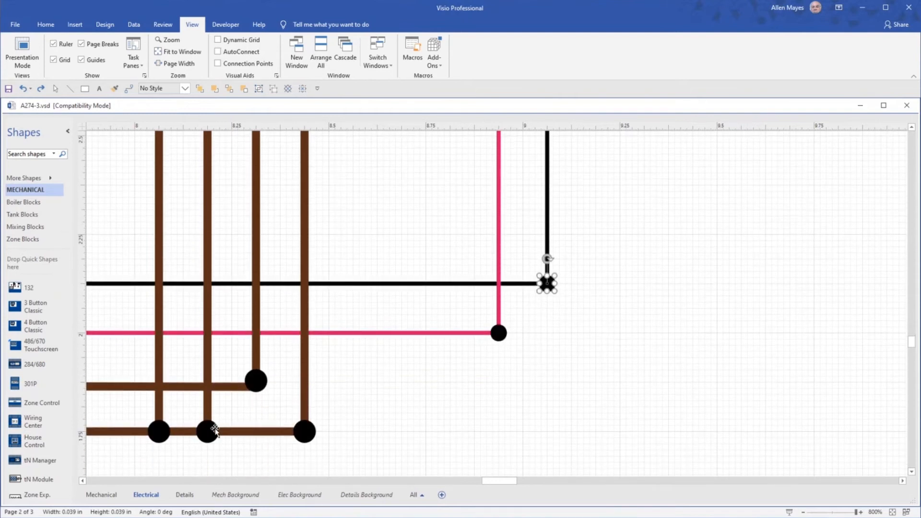
scroll(591, 267, up, 1)
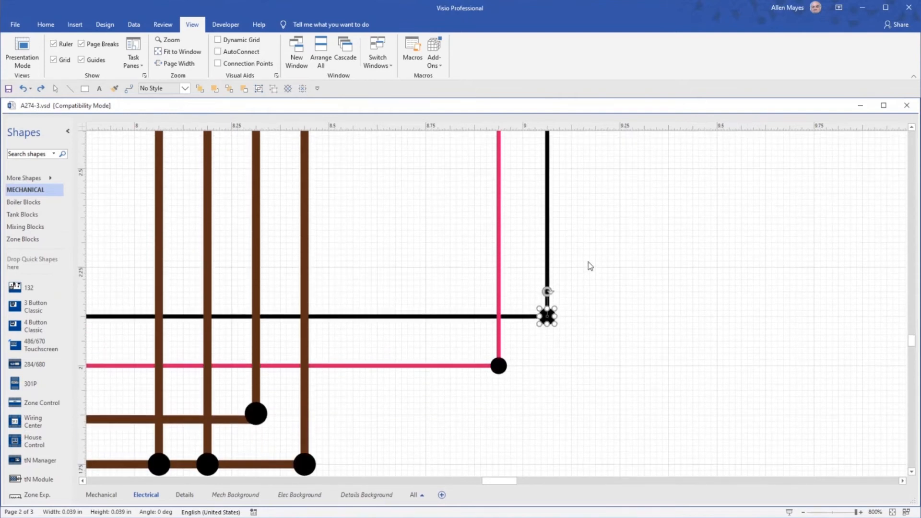
click(618, 340)
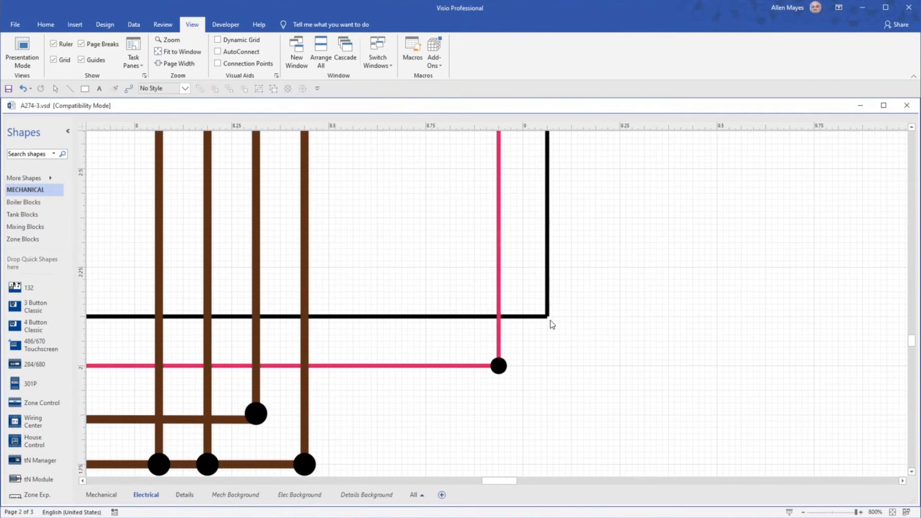
Join the vertical and horizontal black C wires into one continuous line
ctrl+scroll(551, 320, up, 3)
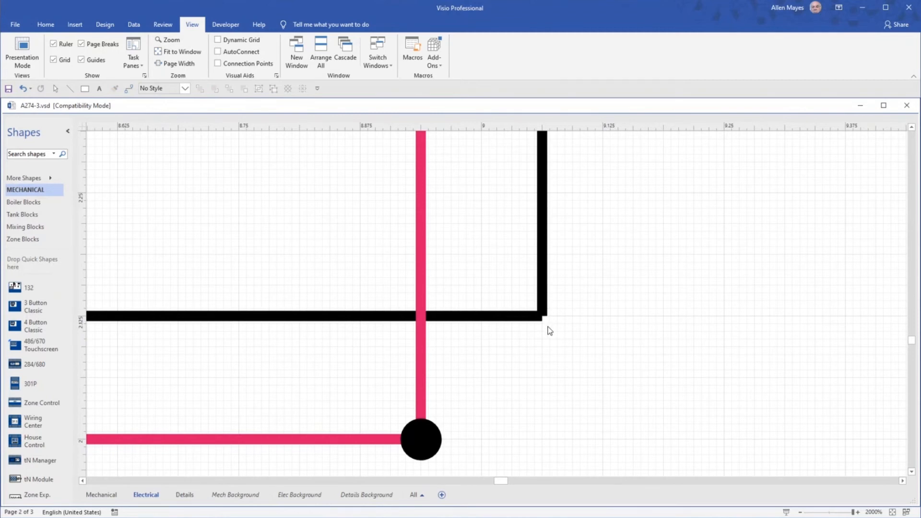
click(544, 301)
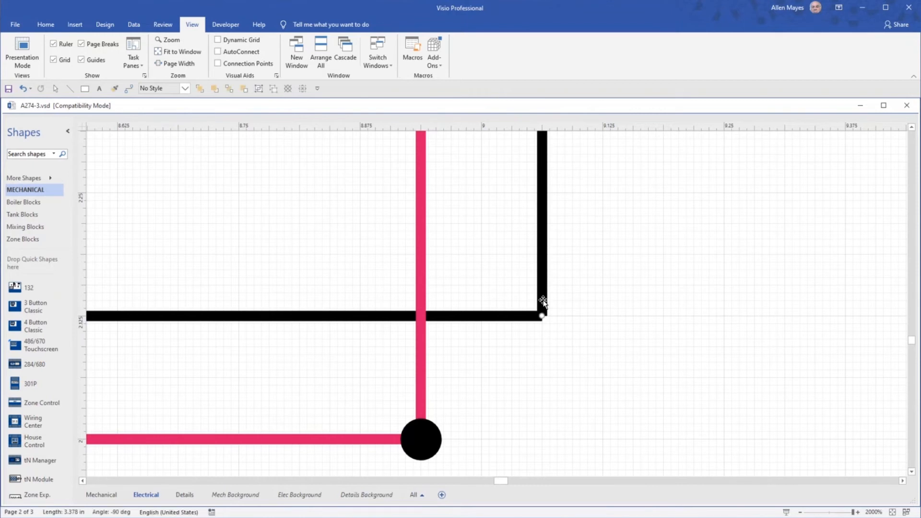
click(519, 317)
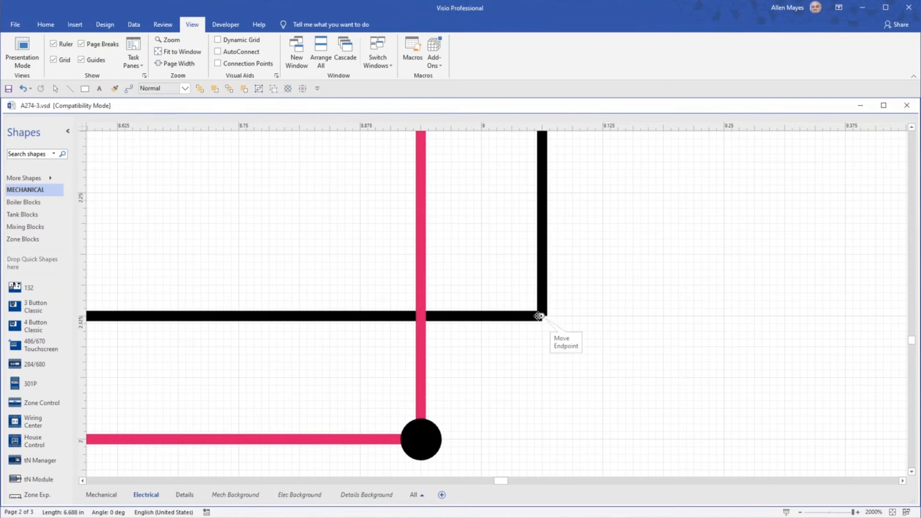
click(544, 253)
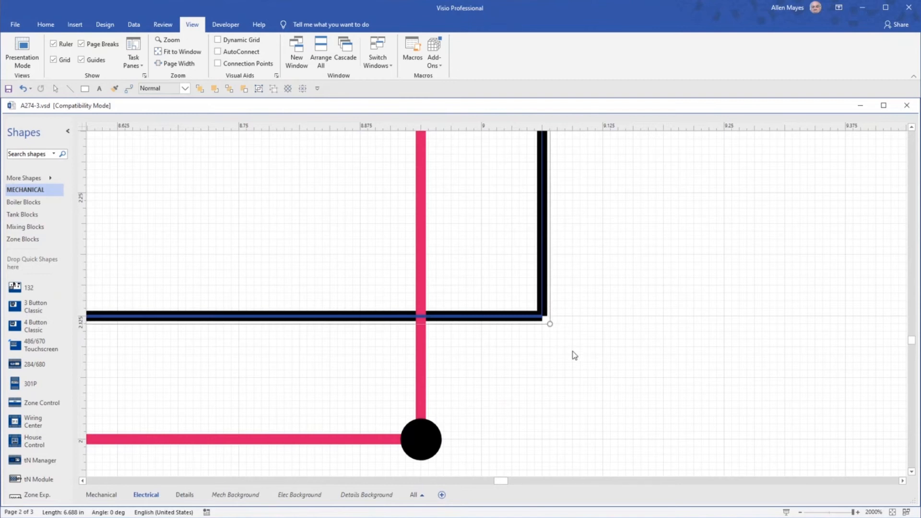
scroll(575, 355, down, 10)
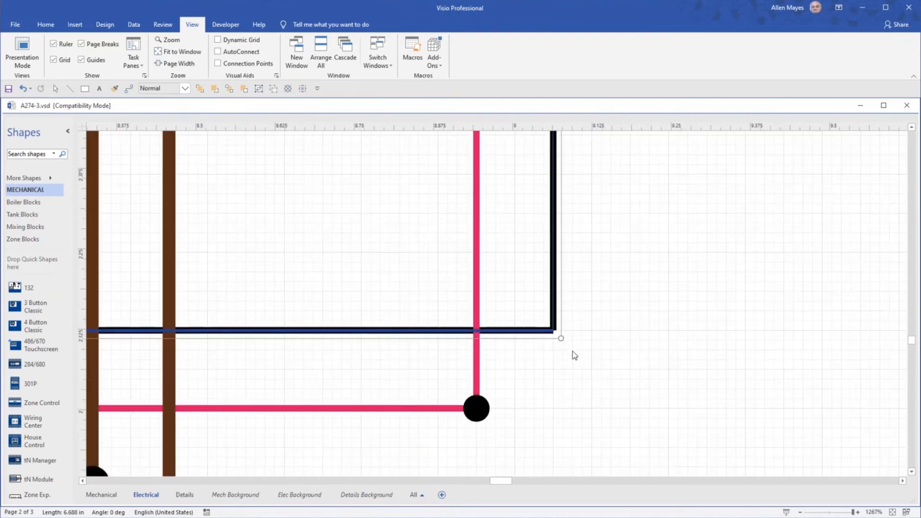
scroll(575, 353, down, 4)
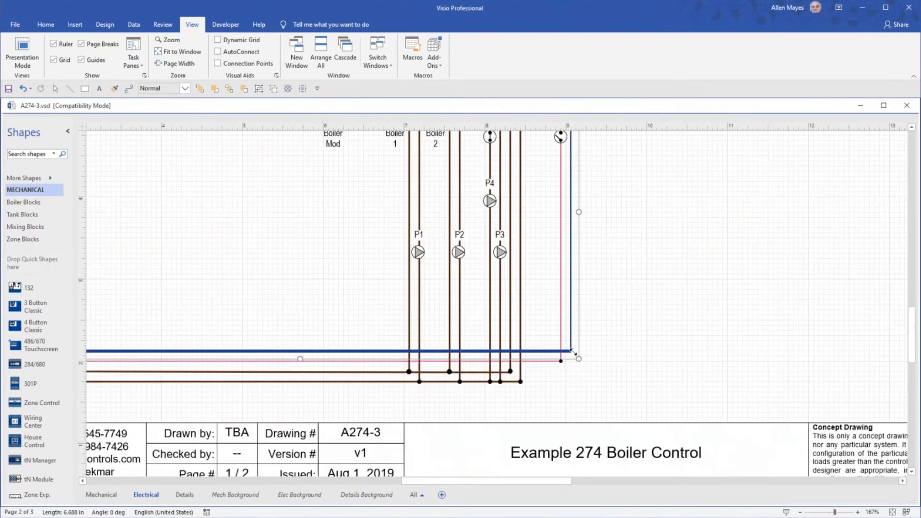
scroll(577, 358, down, 2)
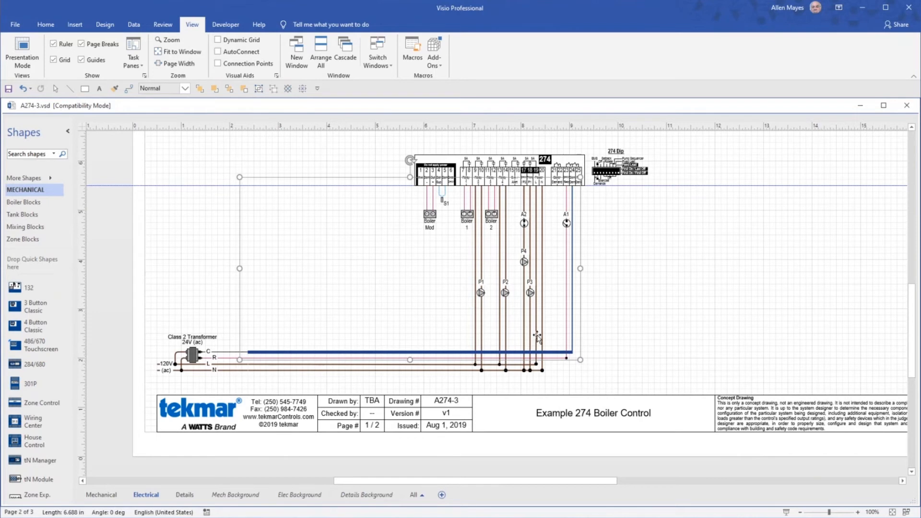
click(288, 89)
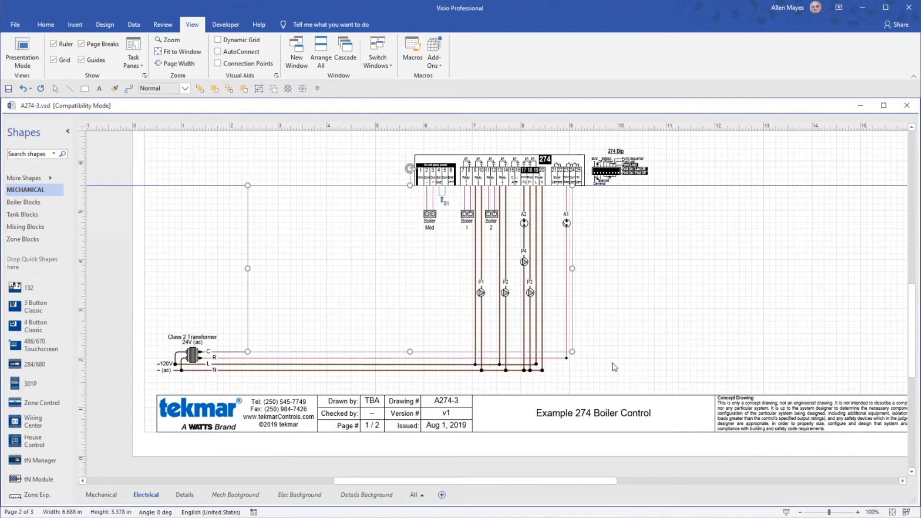
Examine the corner of the joined black C wire up close and compare it with the red wire's dotted corner
scroll(580, 348, up, 6)
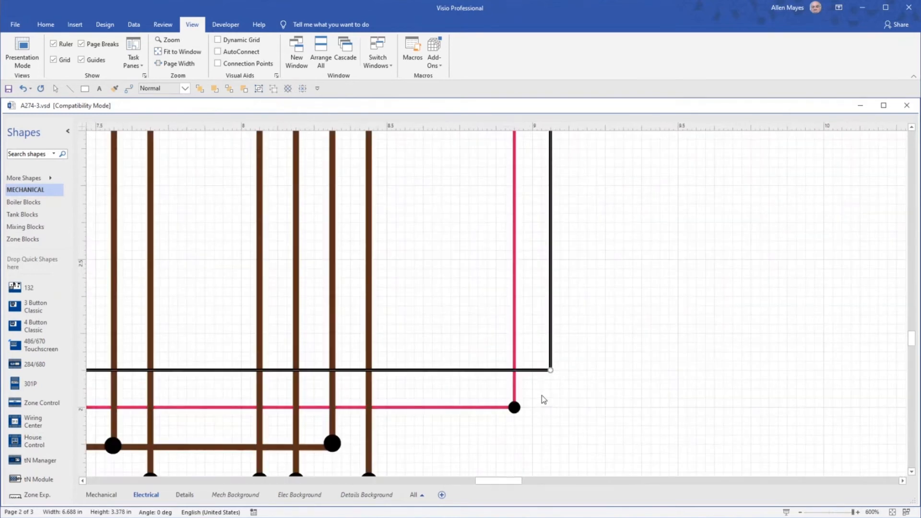
scroll(541, 394, up, 3)
scroll(563, 366, up, 2)
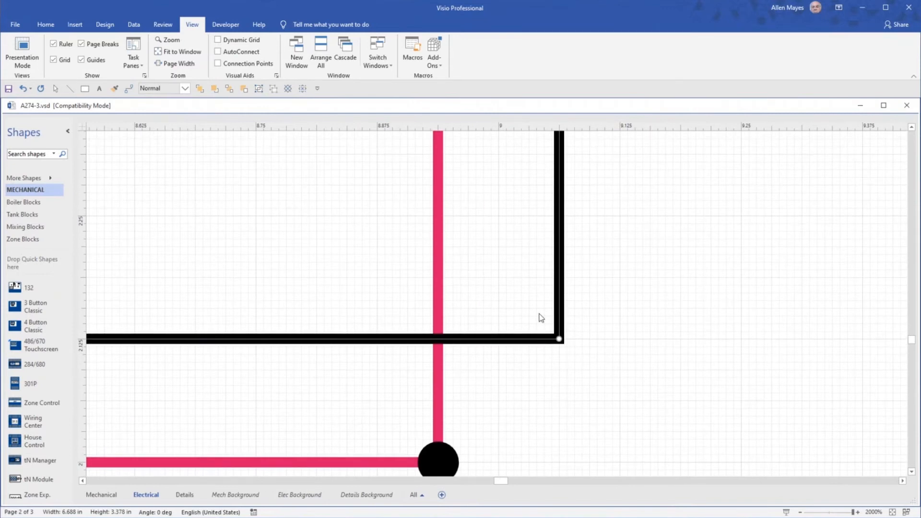
click(529, 408)
click(560, 312)
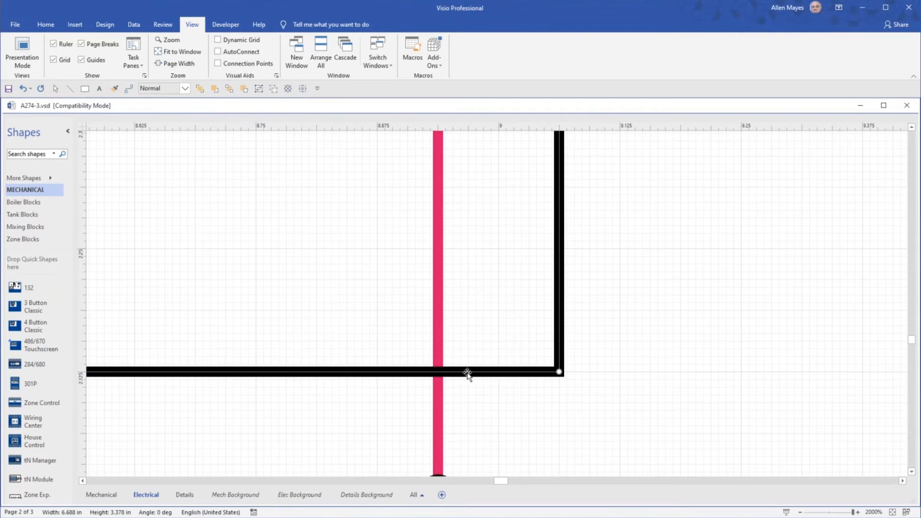
scroll(564, 399, down, 3)
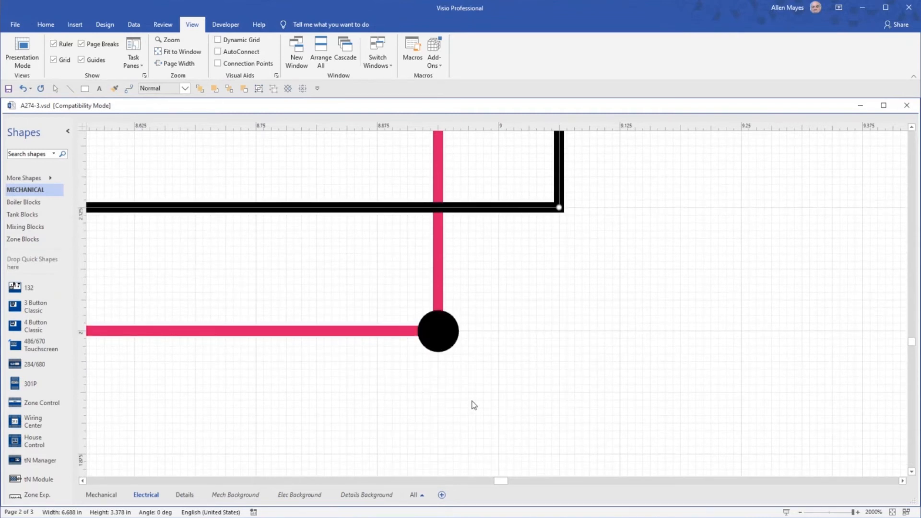
Delete the black dot at the red wire's corner and join its vertical and horizontal segments into one continuous line
click(443, 331)
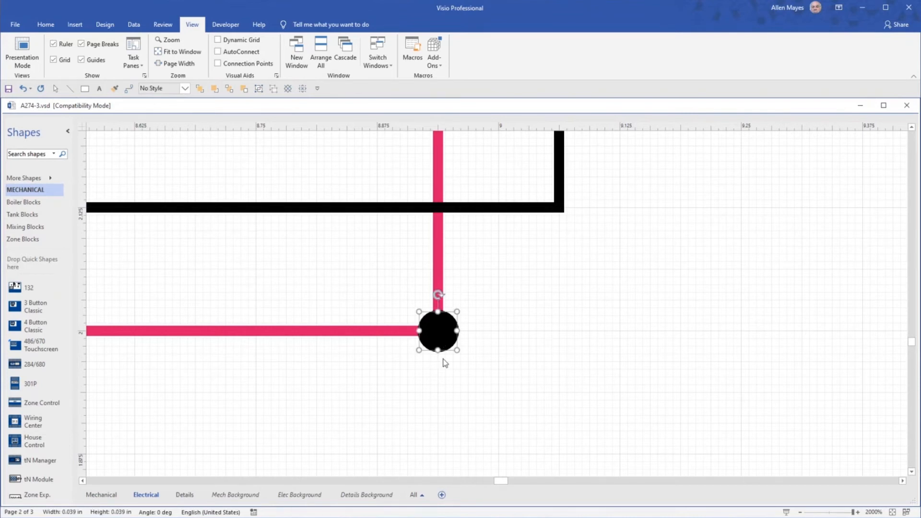
key(Delete)
scroll(446, 363, up, 2)
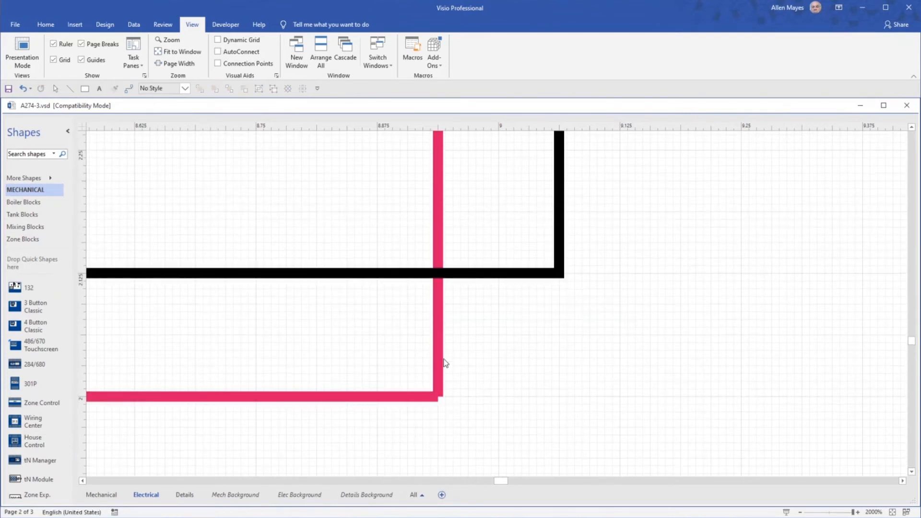
click(378, 398)
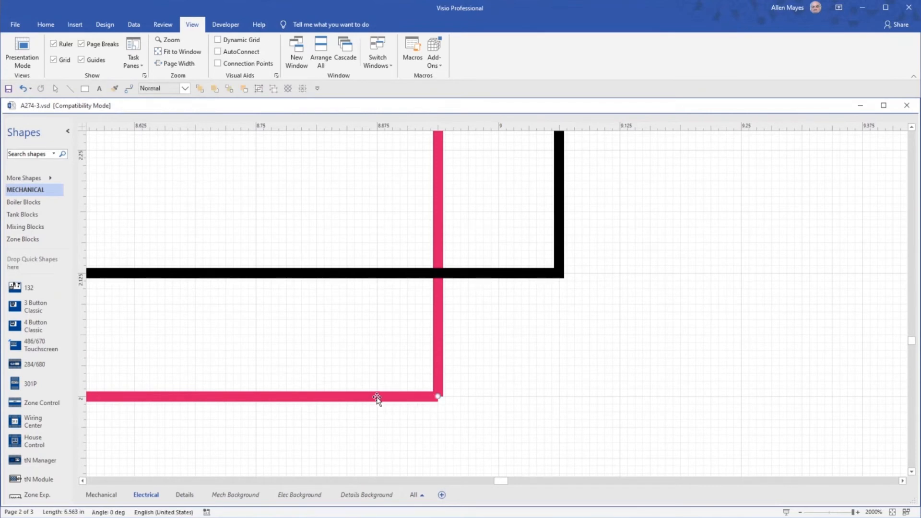
shift+click(439, 324)
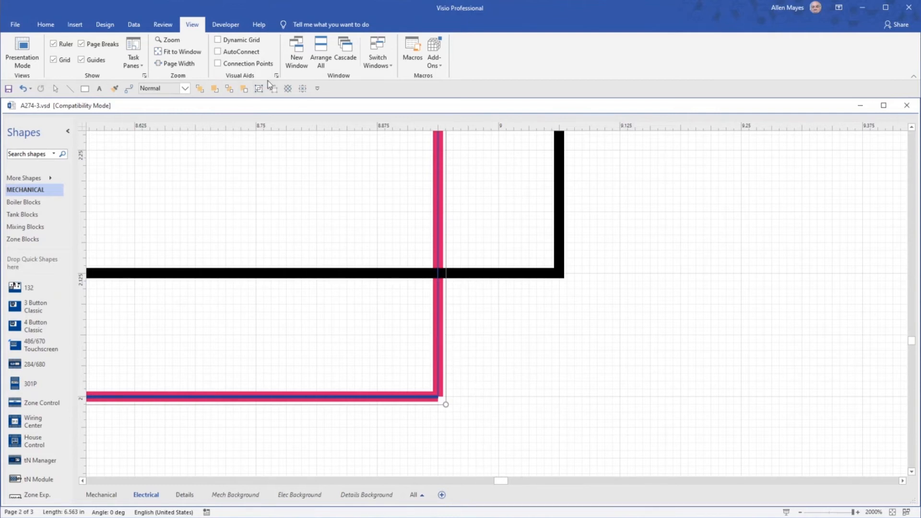
click(301, 89)
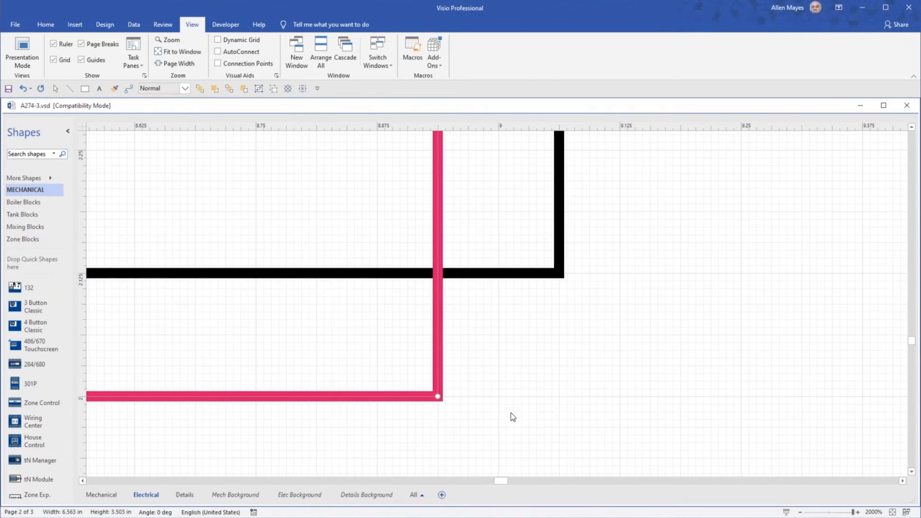
Delete the black junction dots at the end corners of the two brown wires just beyond pump P3
scroll(509, 392, down, 3)
scroll(510, 393, down, 4)
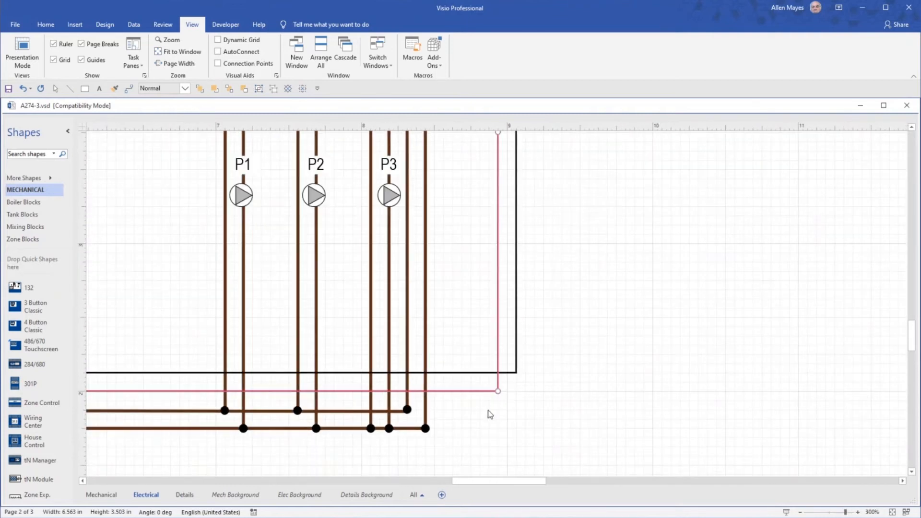
click(407, 409)
scroll(417, 434, down, 1)
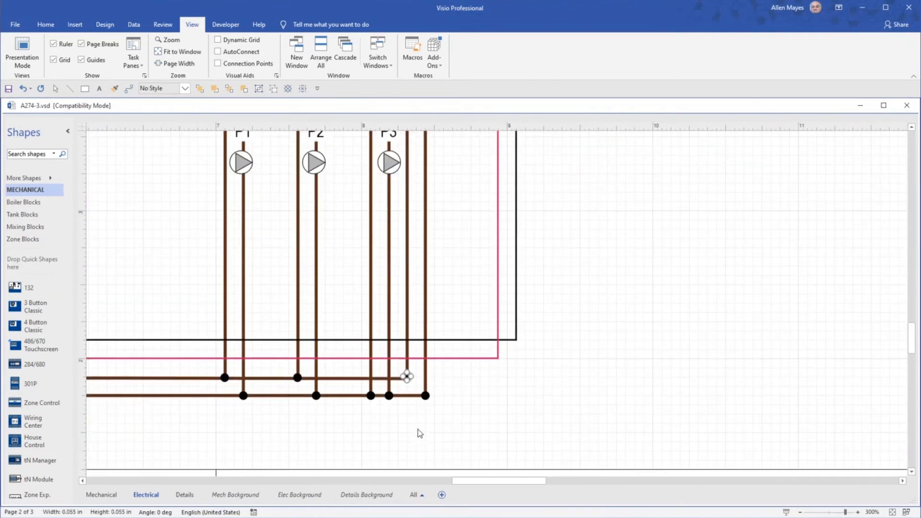
key(Delete)
click(426, 396)
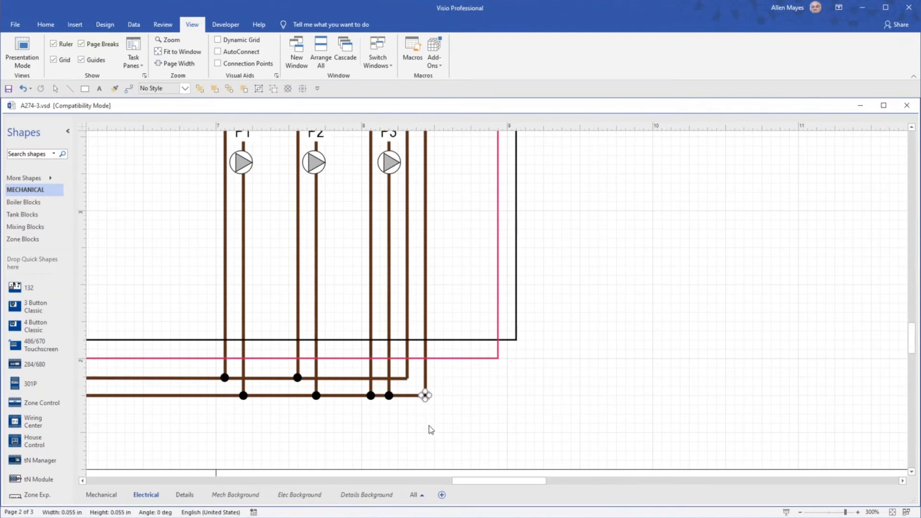
key(Delete)
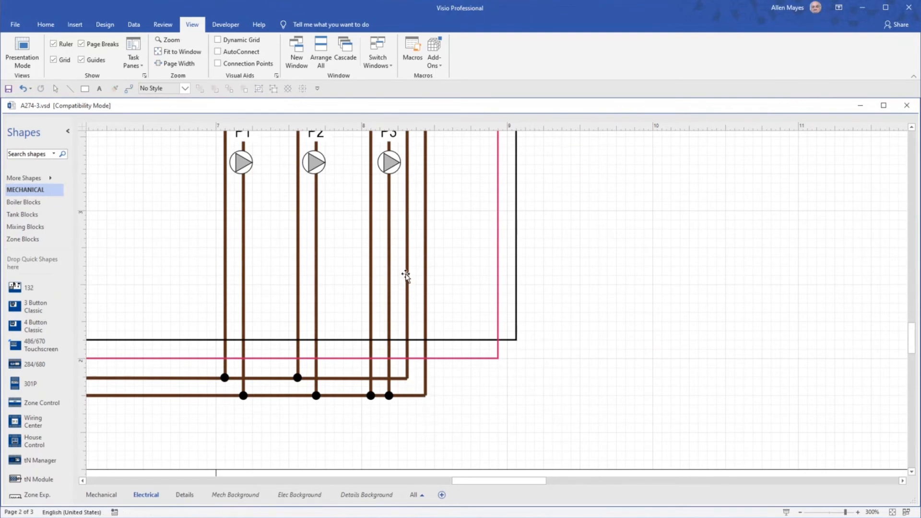
Join the inner brown vertical wire beside P3 with the upper horizontal brown wire into one continuous line
click(407, 274)
ctrl+click(335, 378)
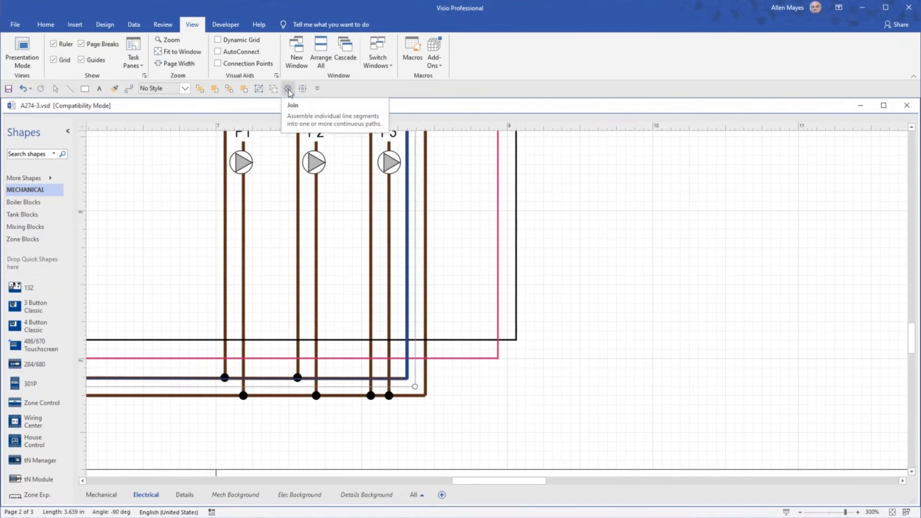
click(229, 26)
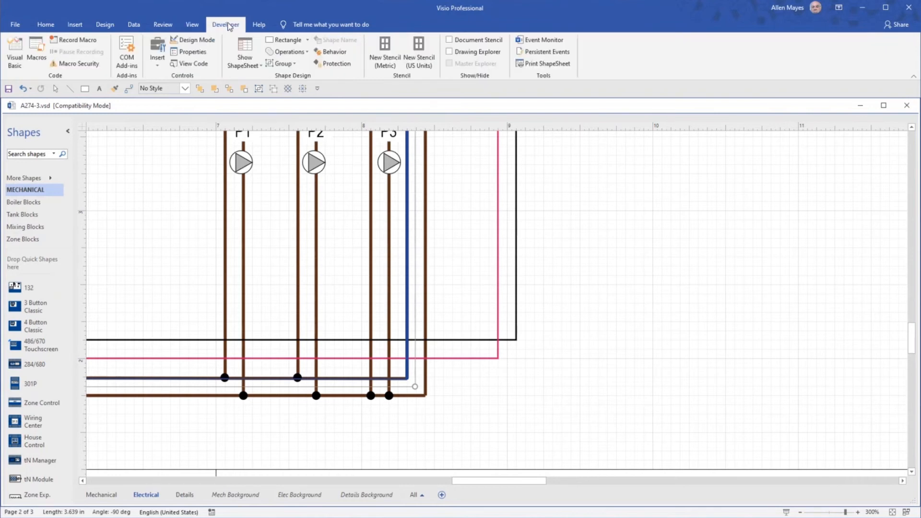
click(304, 52)
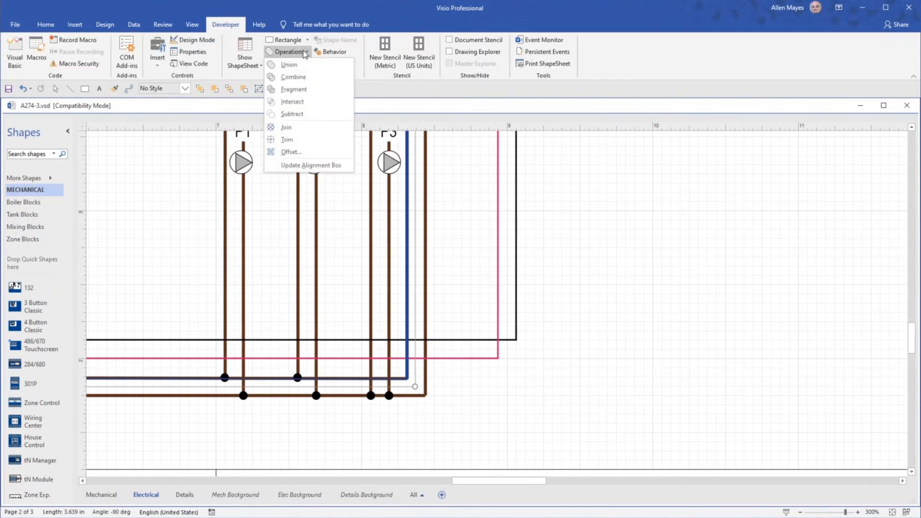
click(302, 116)
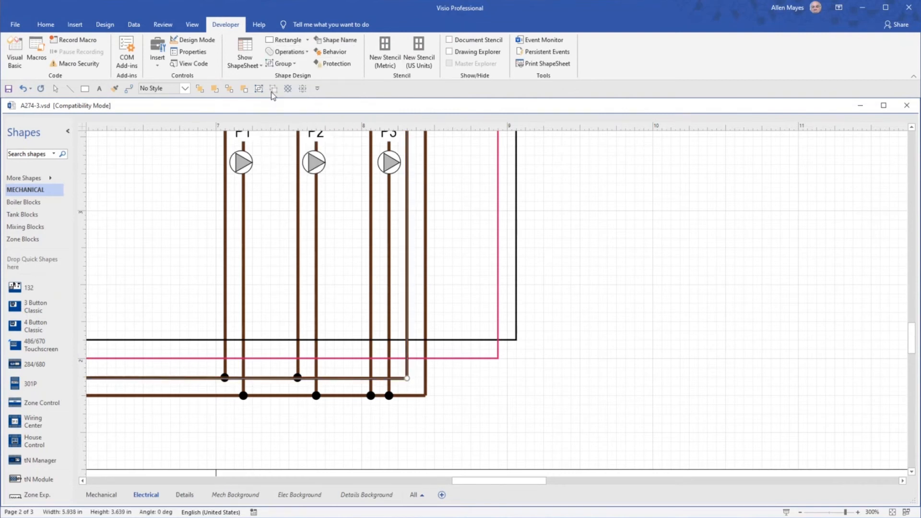
click(309, 52)
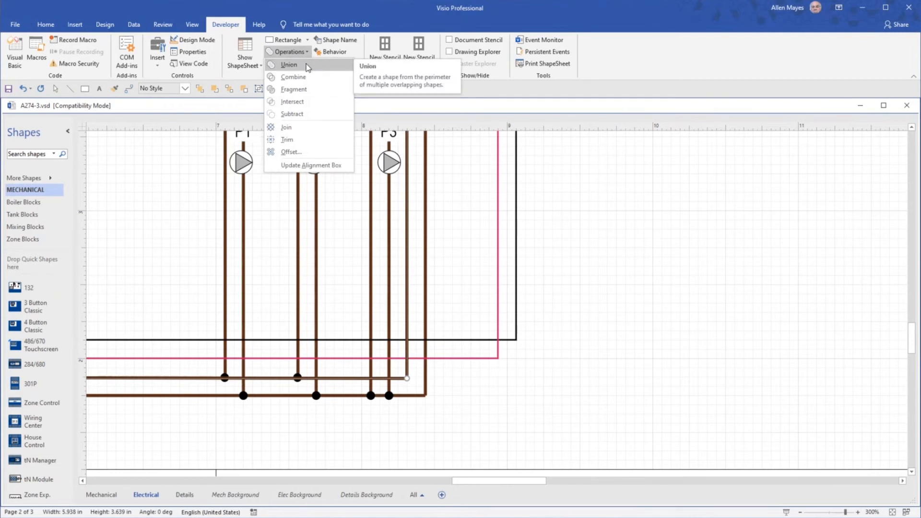
right_click(308, 68)
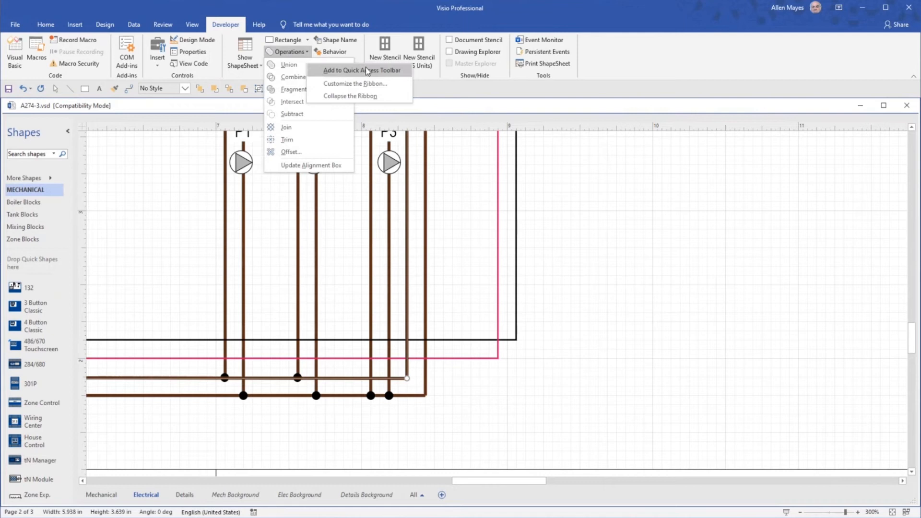
click(455, 82)
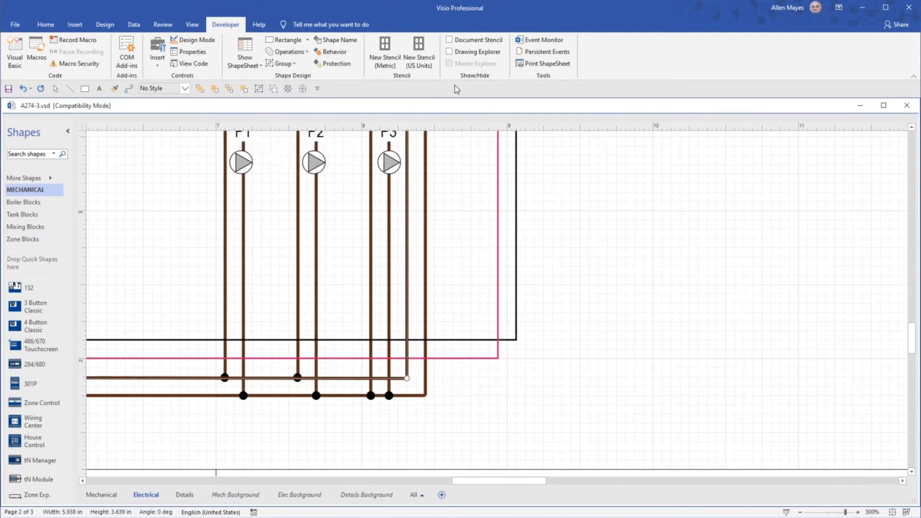
Remove the Trim operation from the Quick Access Toolbar and add it back from the shape operations
right_click(304, 91)
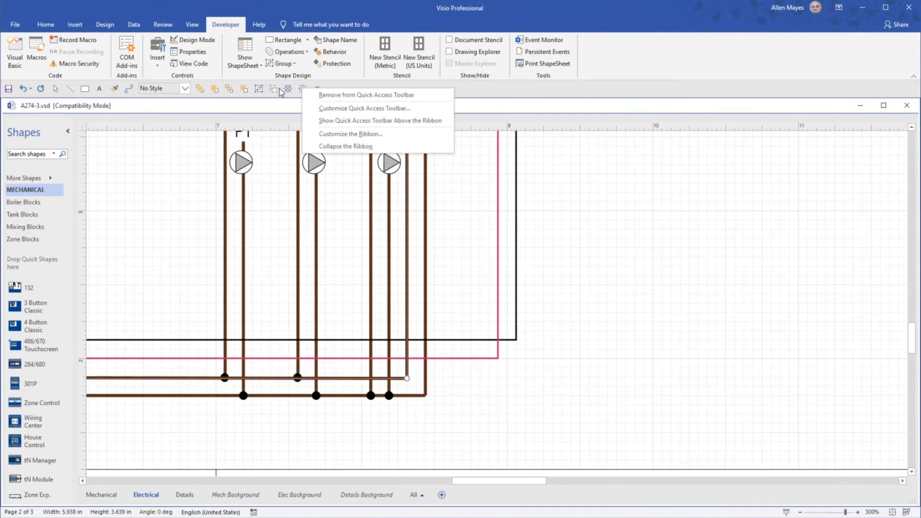
click(349, 96)
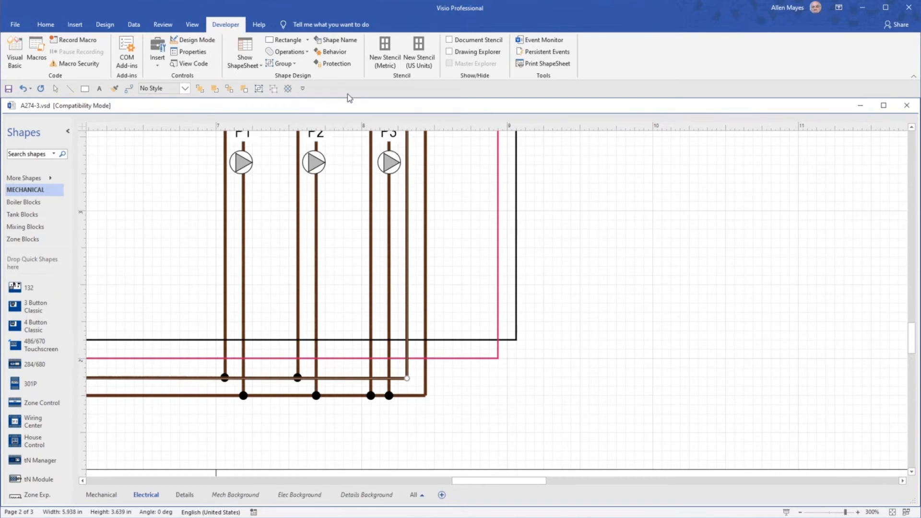
click(307, 53)
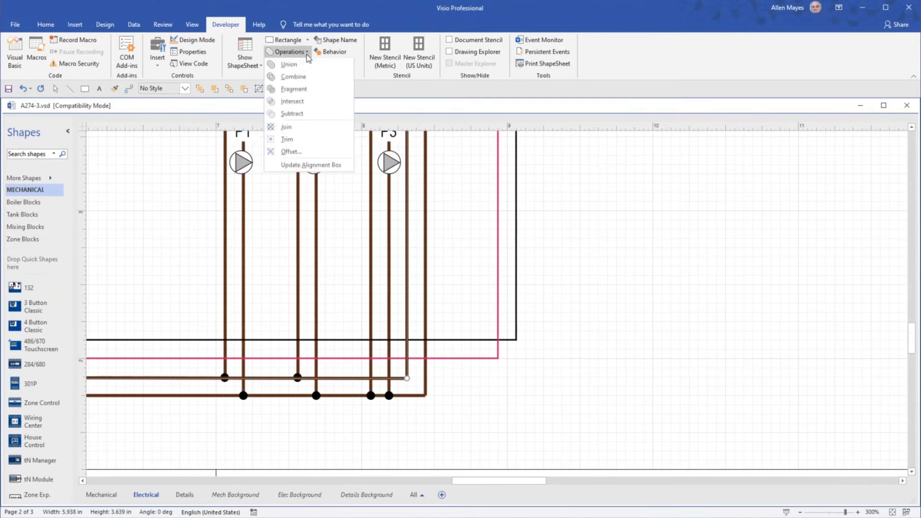
right_click(290, 141)
click(312, 145)
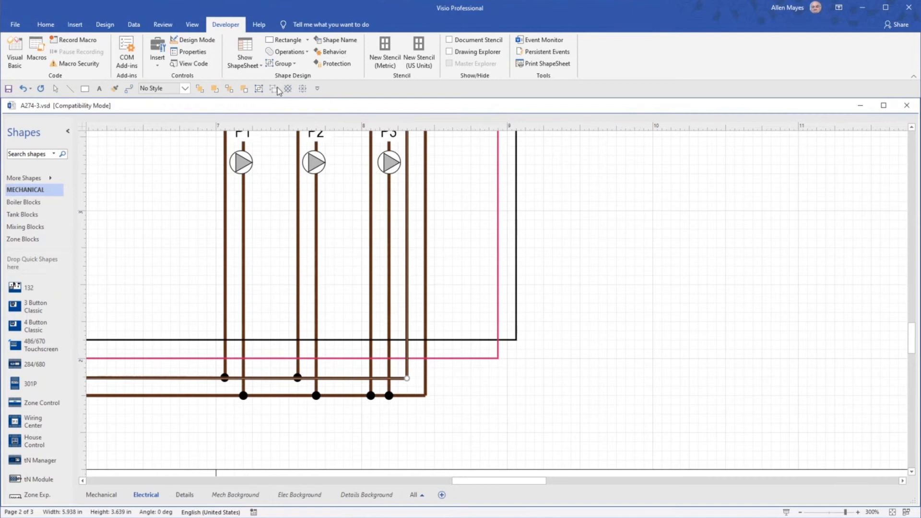
Join the outermost brown vertical wire with the lowest horizontal brown wire into one continuous line
click(426, 290)
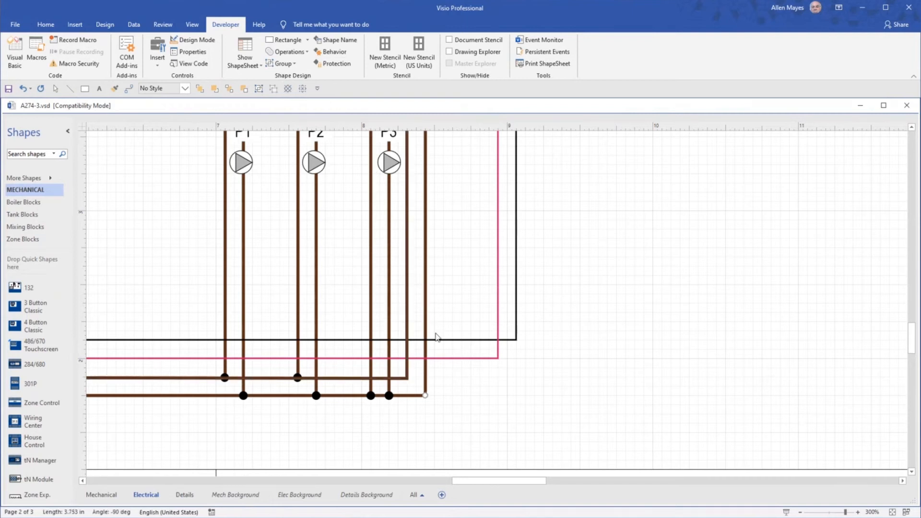
click(410, 401)
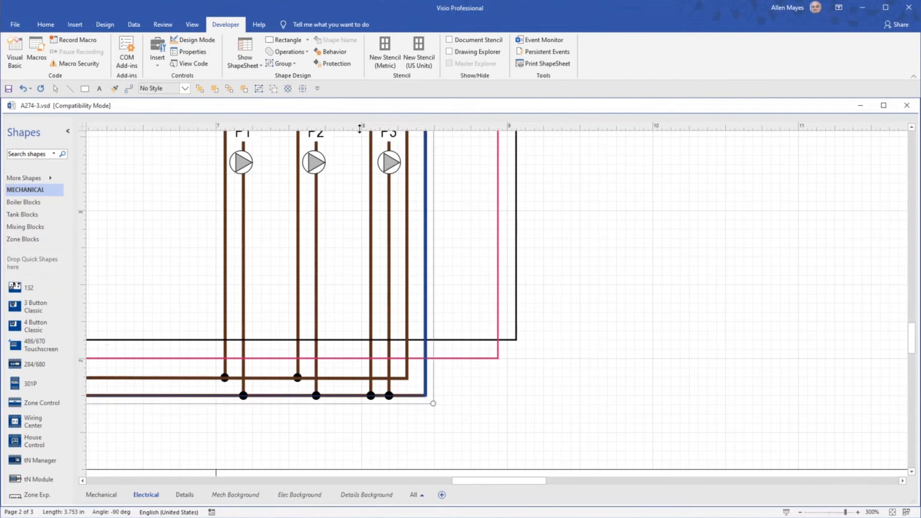
click(298, 92)
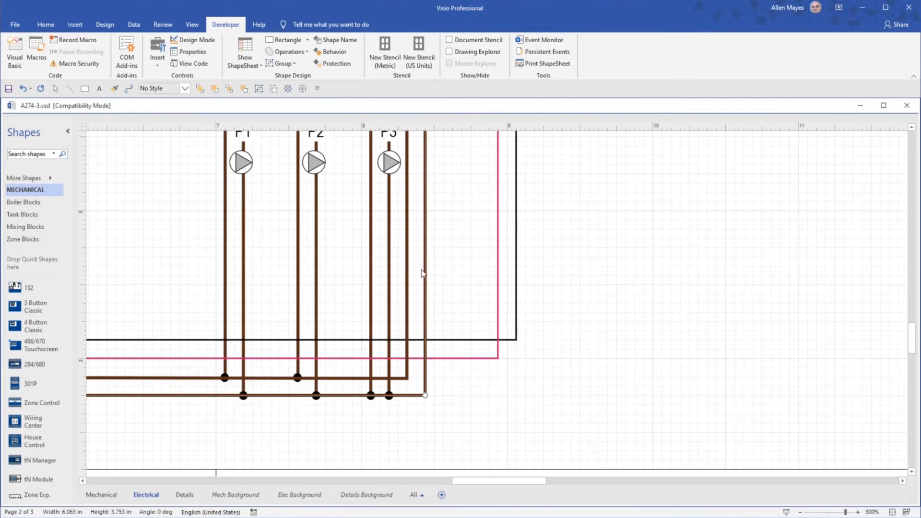
Draw a vertical line about 0.625 in long across the four horizontal wires and give it the Normal style
mouse_move(473, 481)
mouse_down()
mouse_move(388, 473)
mouse_move(421, 473)
mouse_up()
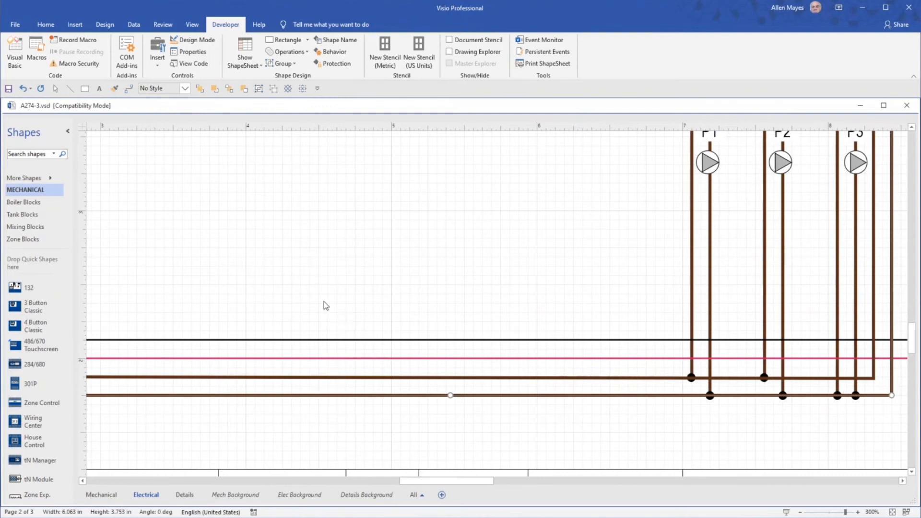
click(255, 196)
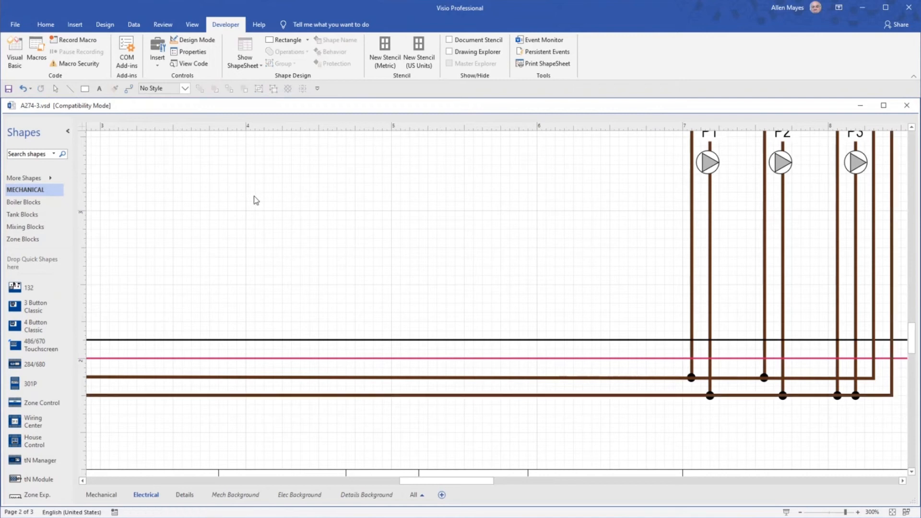
click(70, 88)
drag(319, 322, 319, 414)
drag(319, 414, 319, 413)
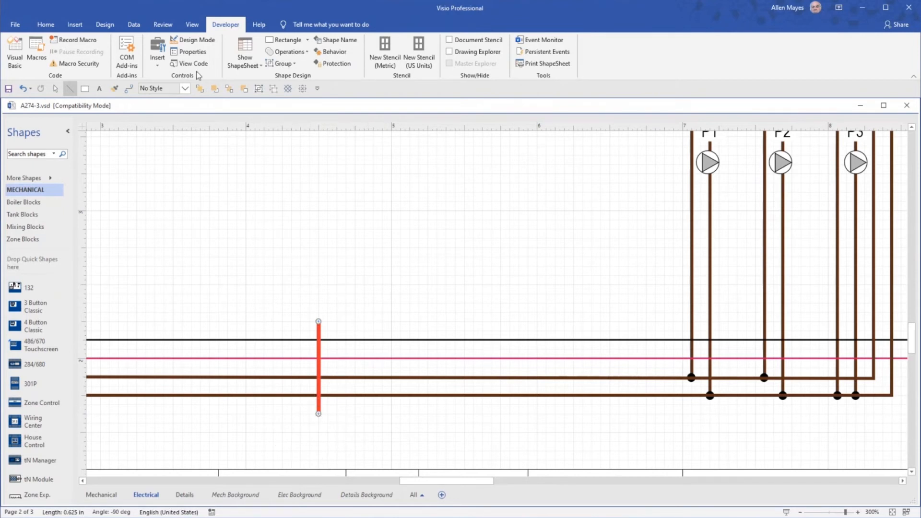
click(185, 89)
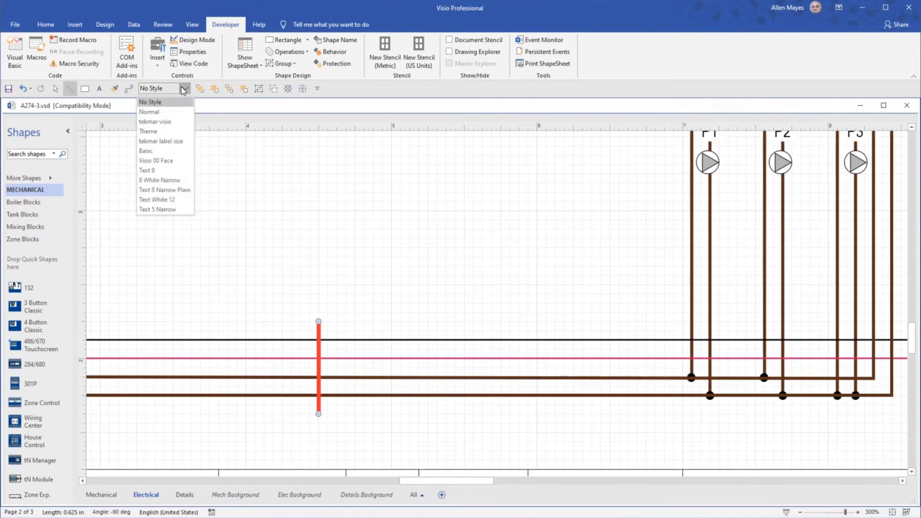
click(168, 112)
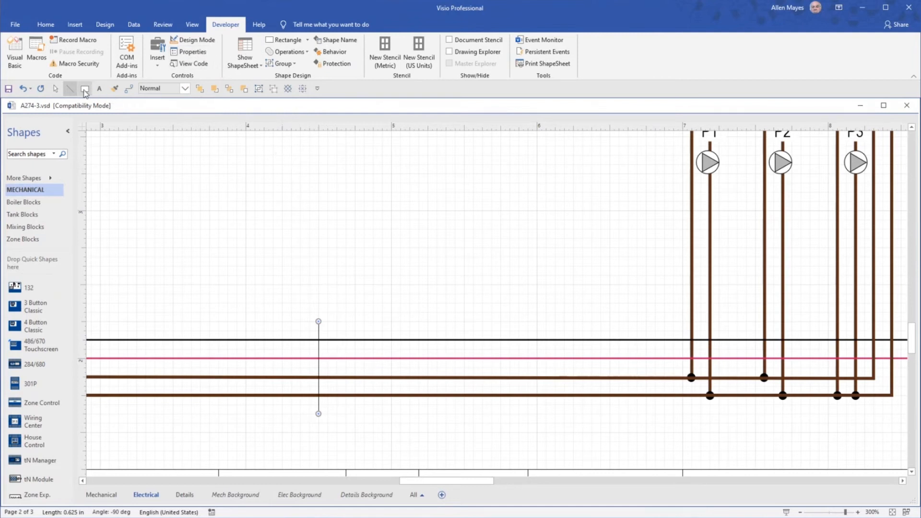
Trim the four horizontal wires where the short vertical line crosses them
click(55, 88)
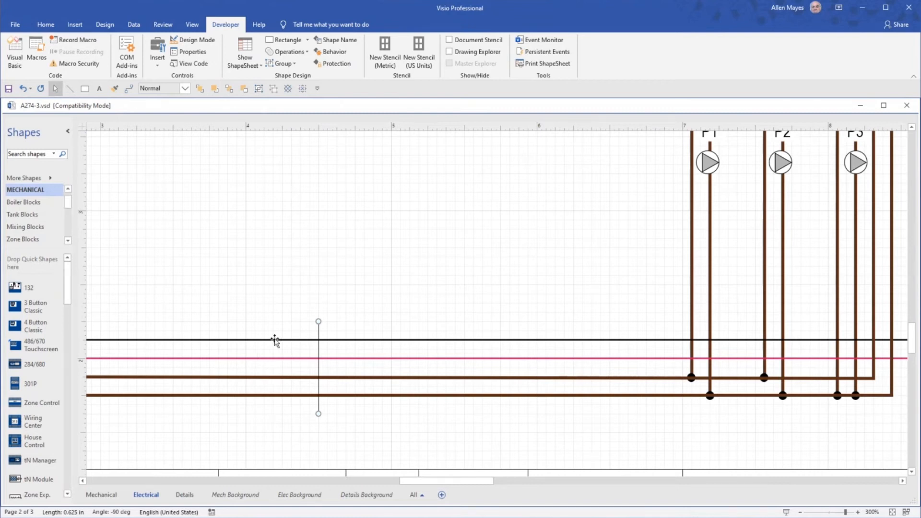
click(276, 340)
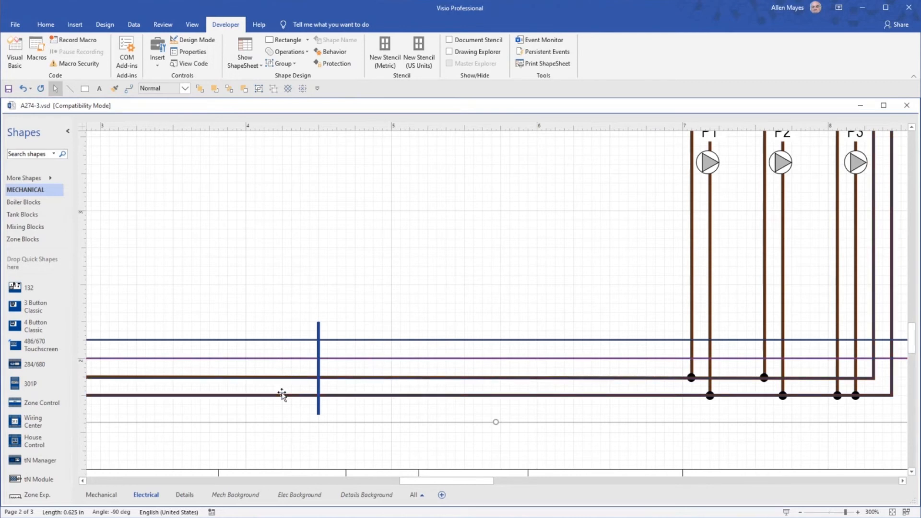
click(303, 88)
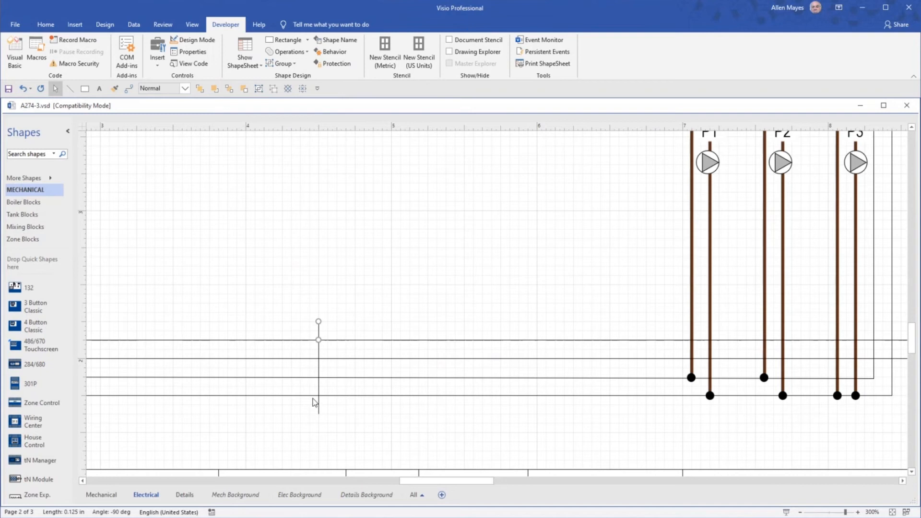
Delete all the pieces of the short vertical line used to cut the wires
click(344, 404)
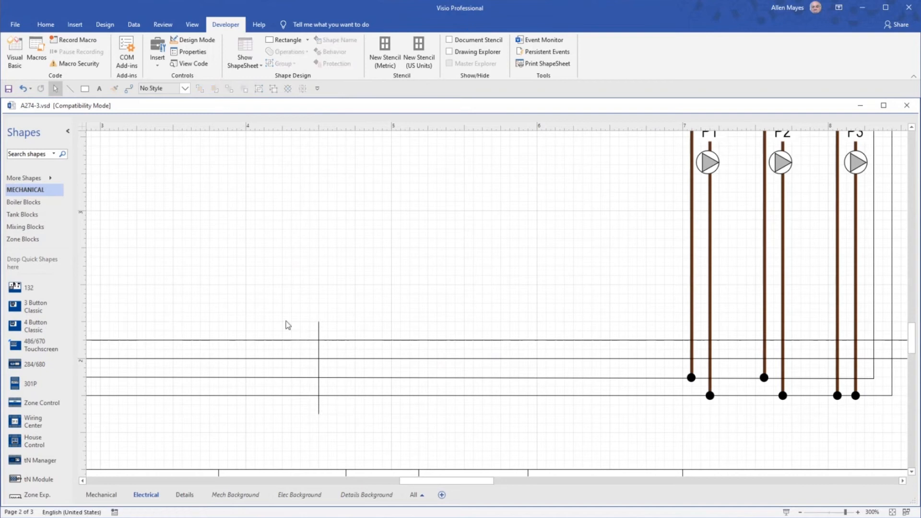
drag(282, 301, 340, 437)
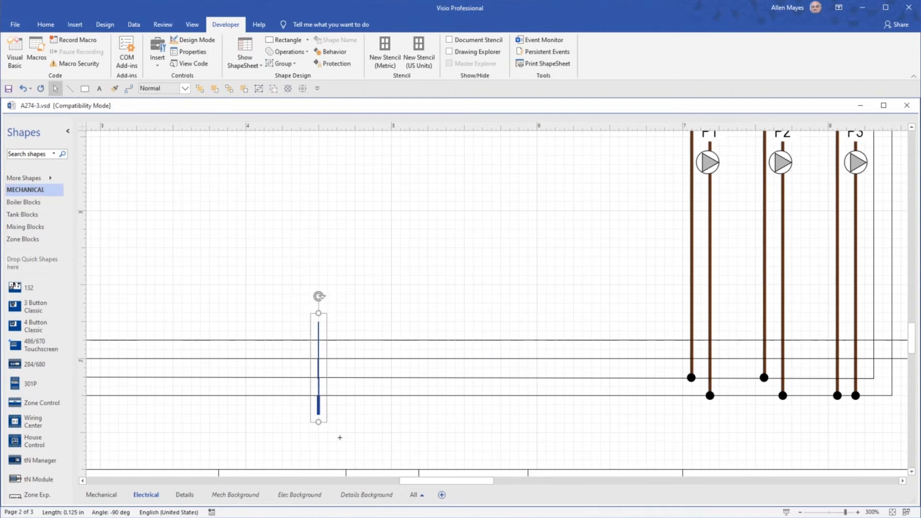
scroll(340, 438, up, 2)
key(Delete)
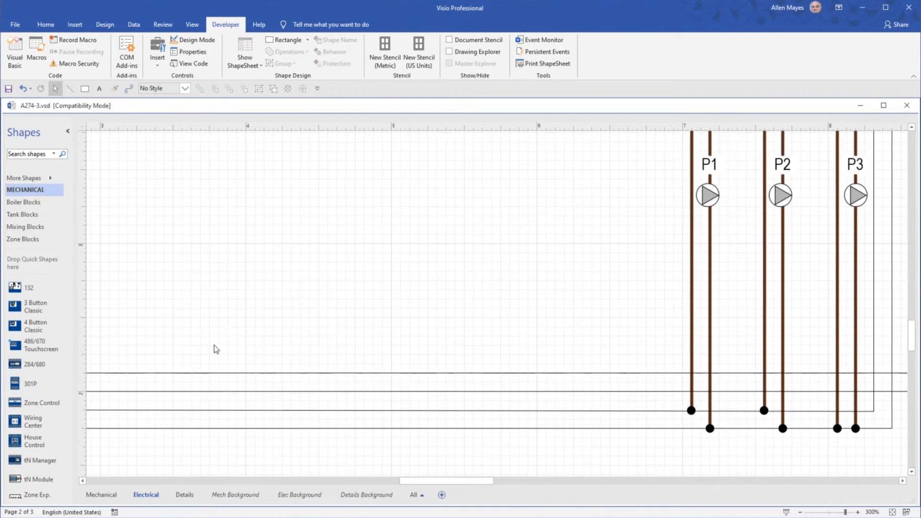
drag(408, 482, 370, 483)
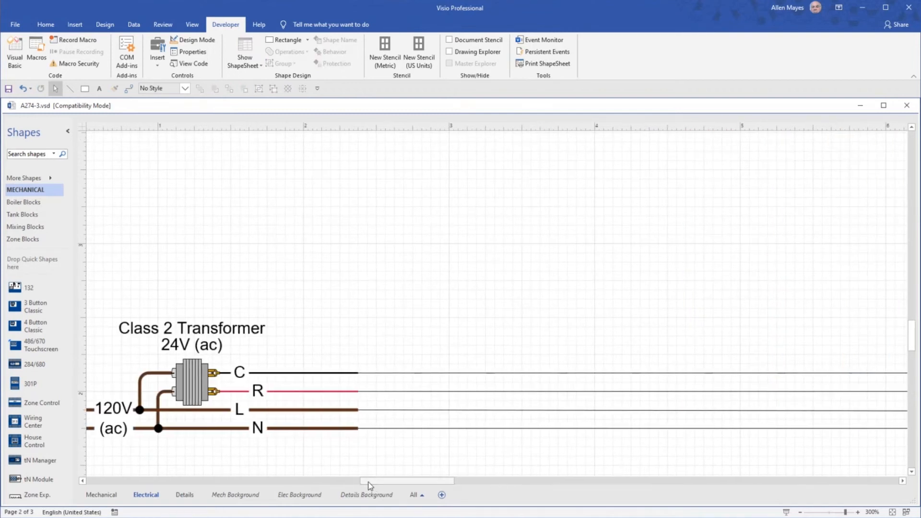
Delete the cut middle pieces of the four horizontal wires beside the transformer
drag(328, 307, 878, 444)
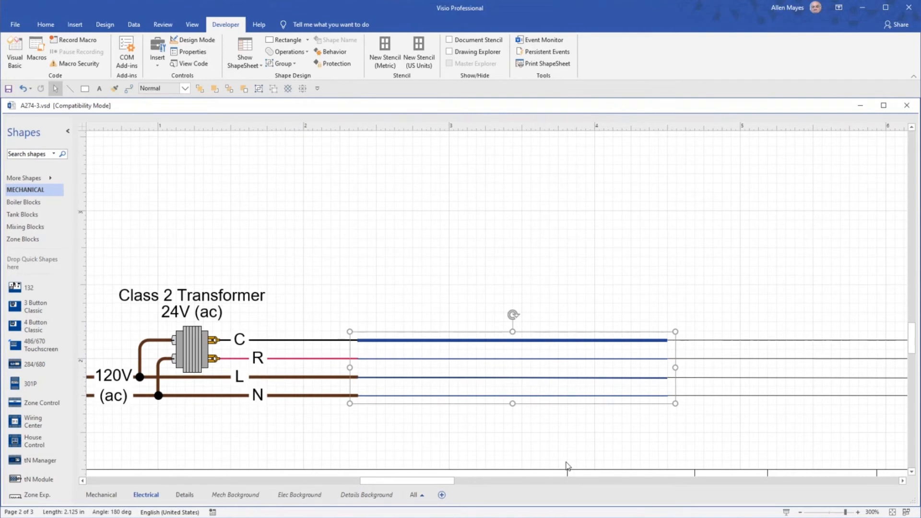
key(Delete)
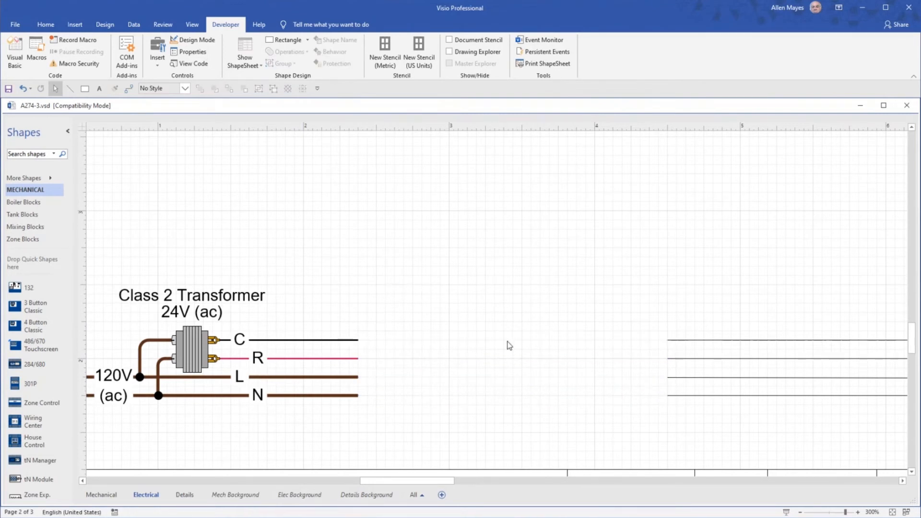
Move the Class 2 Transformer group right and align its C, R, L and N leads with the ends of the four horizontal wires
scroll(510, 346, down, 3)
drag(470, 292, 245, 417)
drag(332, 346, 489, 347)
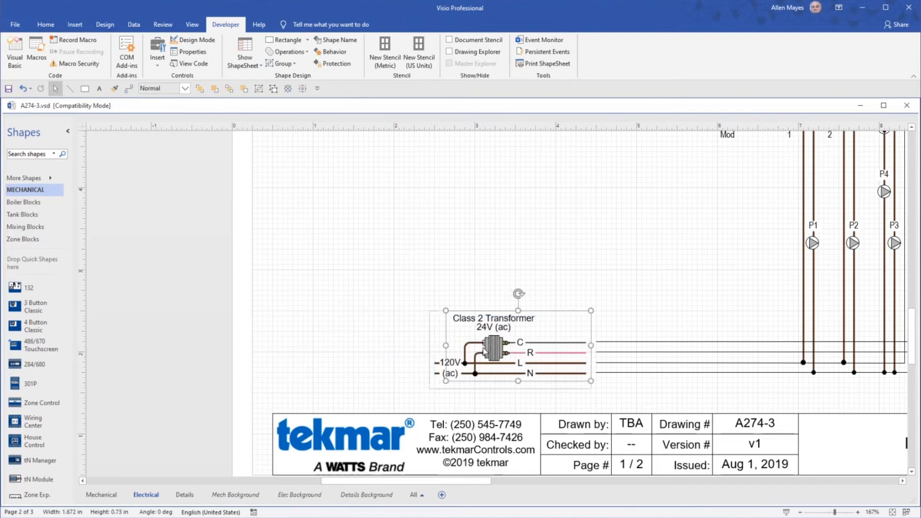
drag(334, 294, 594, 403)
key(shift+Right)
key(shift+Right)
key(shift+Right)
key(shift+Right)
key(shift+Right)
key(shift+Right)
key(shift+Right)
key(shift+Right)
key(shift+Right)
key(shift+Right)
key(shift+Right)
key(shift+Right)
key(shift+Right)
key(shift+Right)
key(shift+Right)
key(shift+Right)
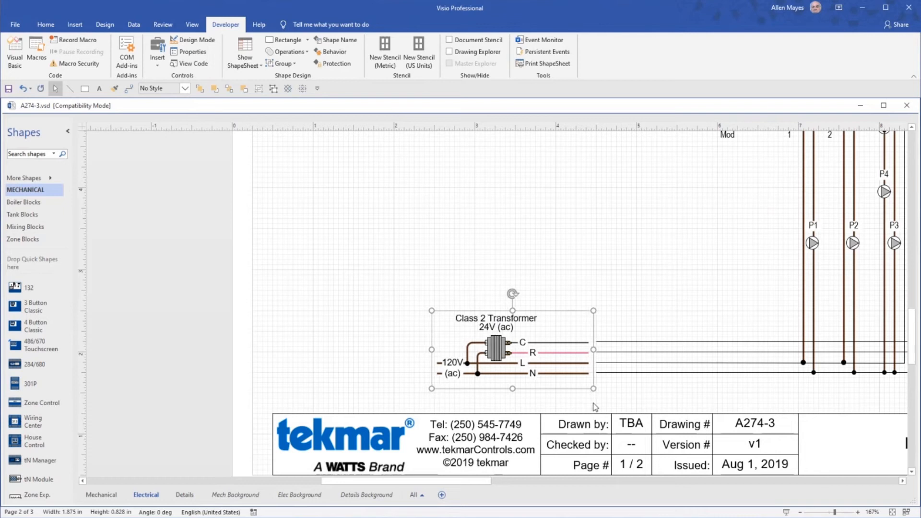
key(shift+Up)
key(shift+Up)
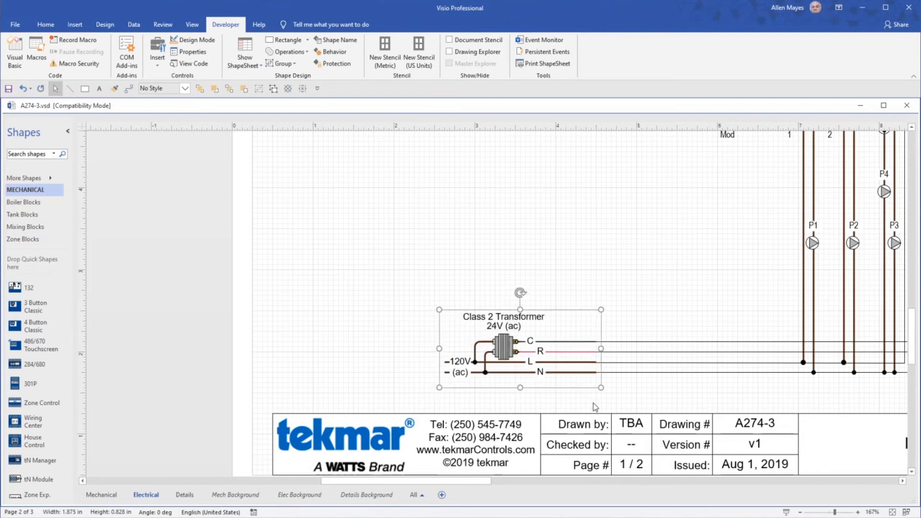
click(644, 401)
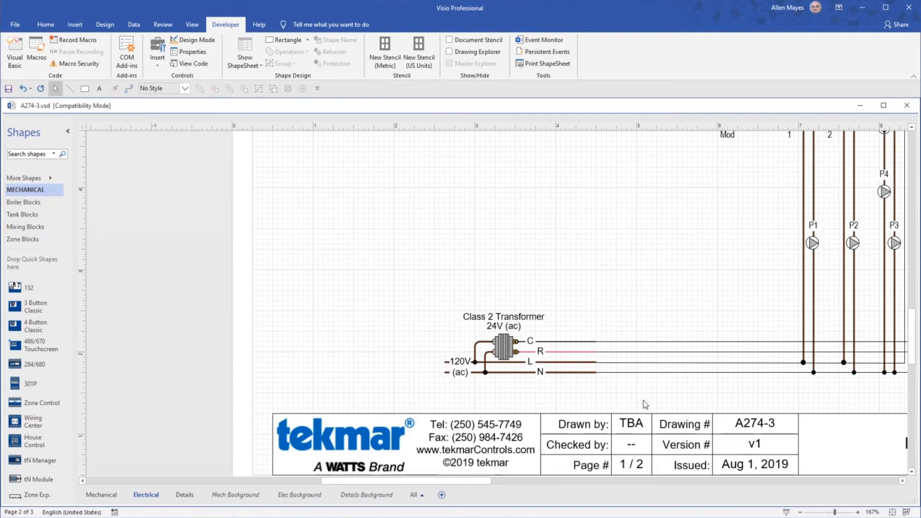
Copy the formatting of the transformer's C lead onto the horizontal wire that continues it
click(568, 343)
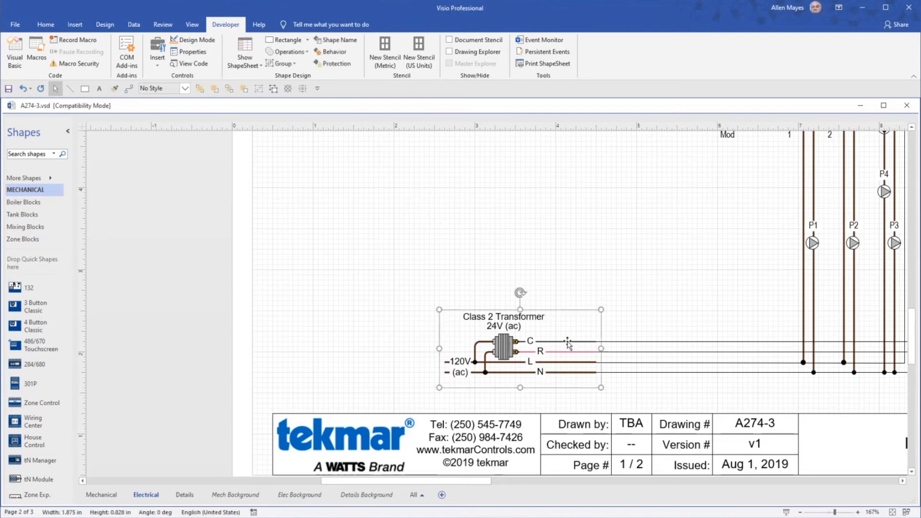
click(567, 344)
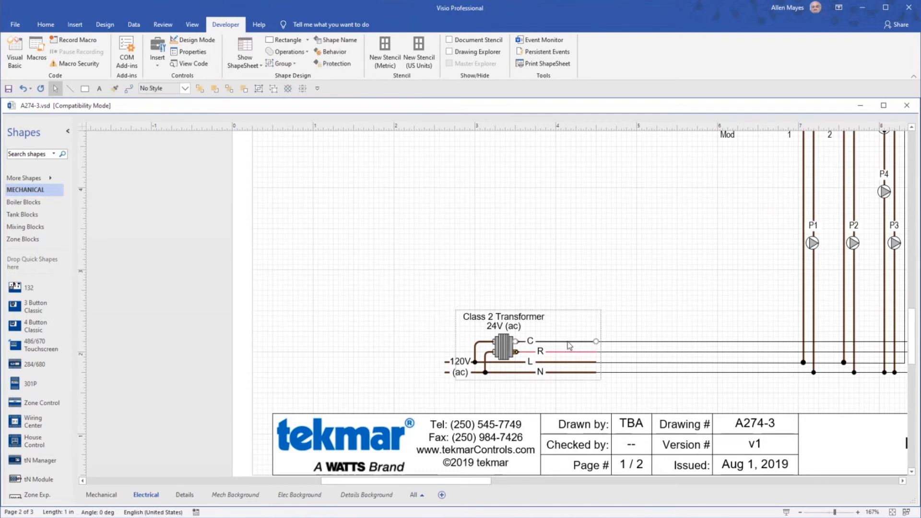
click(116, 90)
click(636, 342)
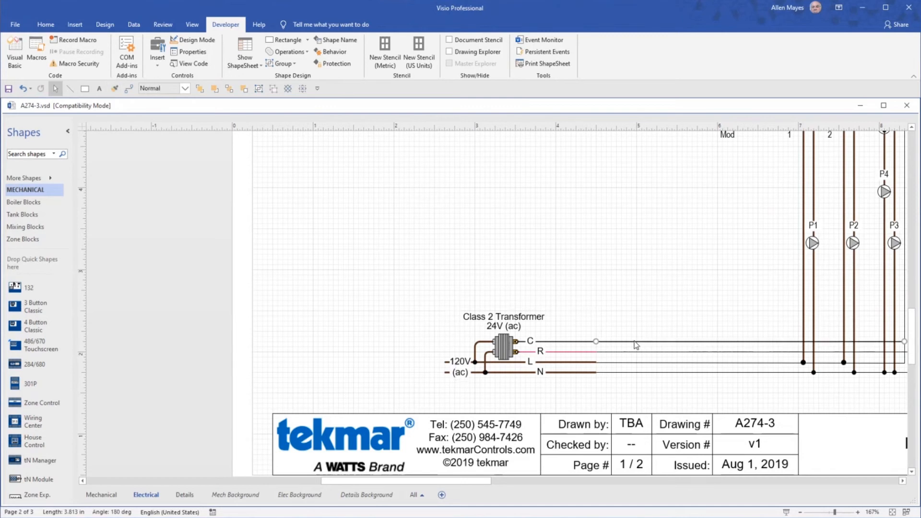
Copy the red formatting of the transformer's R lead onto the horizontal wire that continues it
click(578, 355)
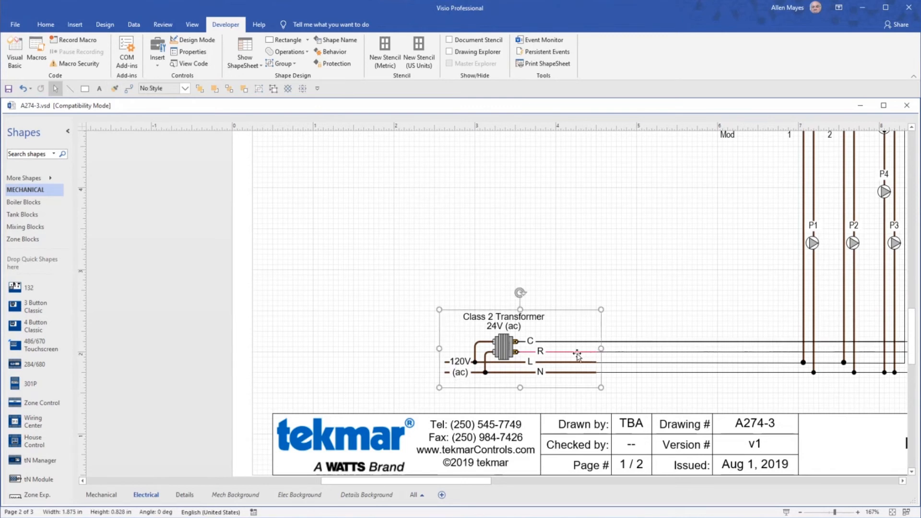
click(576, 354)
click(574, 353)
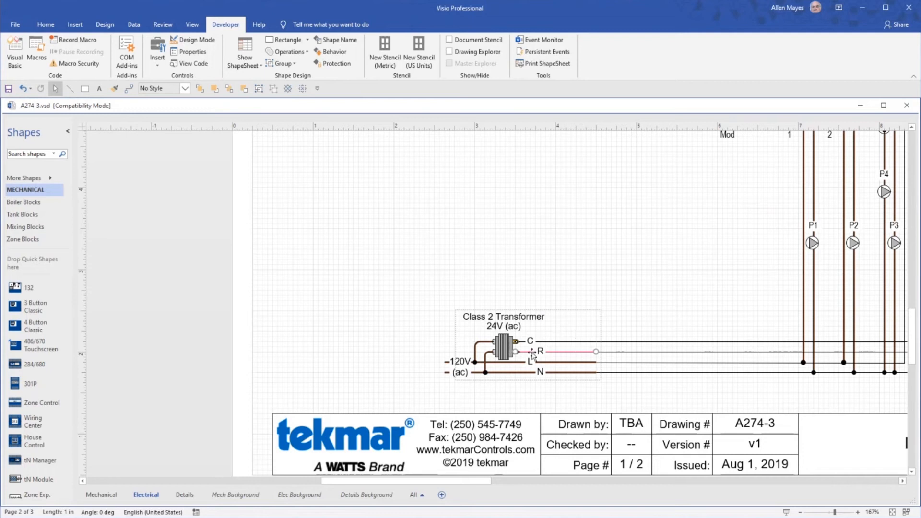
click(115, 88)
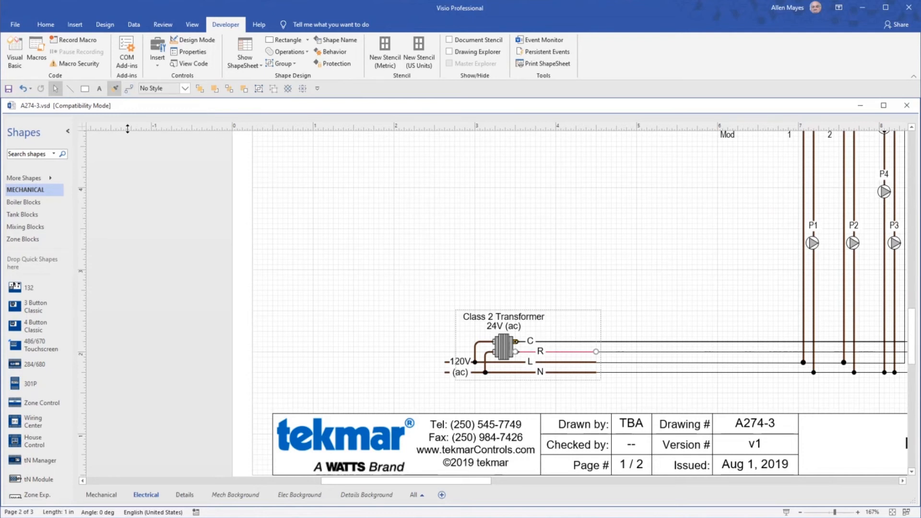
click(638, 353)
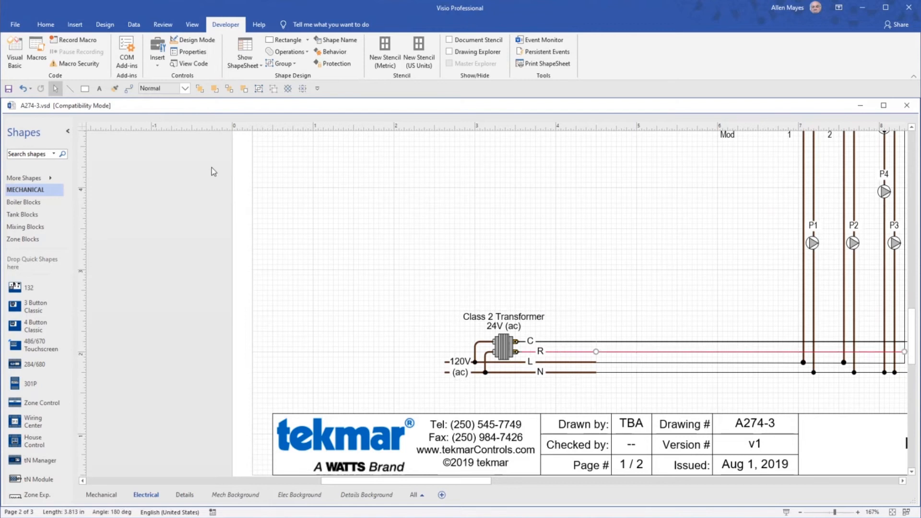
click(115, 90)
click(561, 362)
click(564, 367)
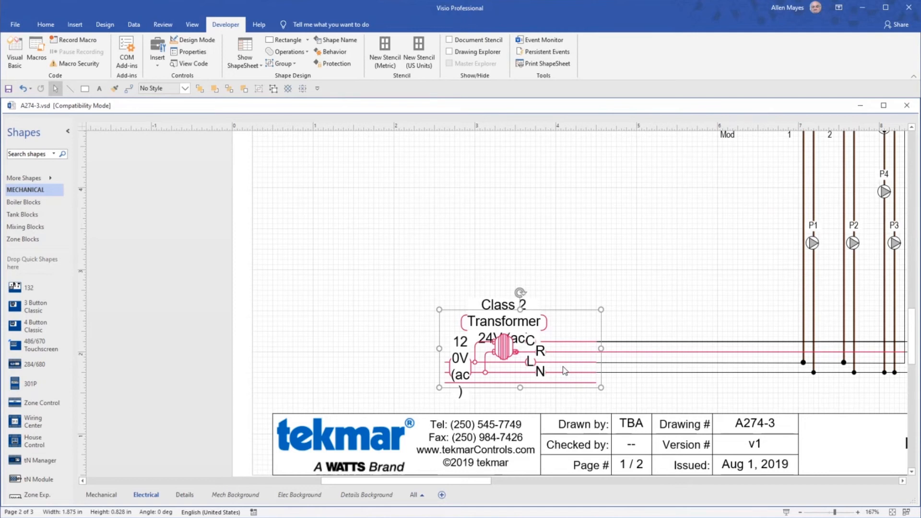
key(ctrl+z)
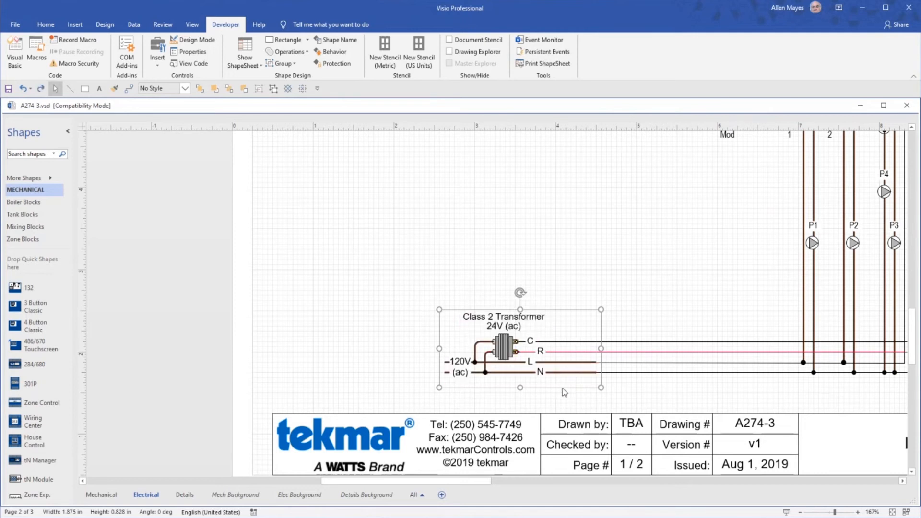
click(565, 408)
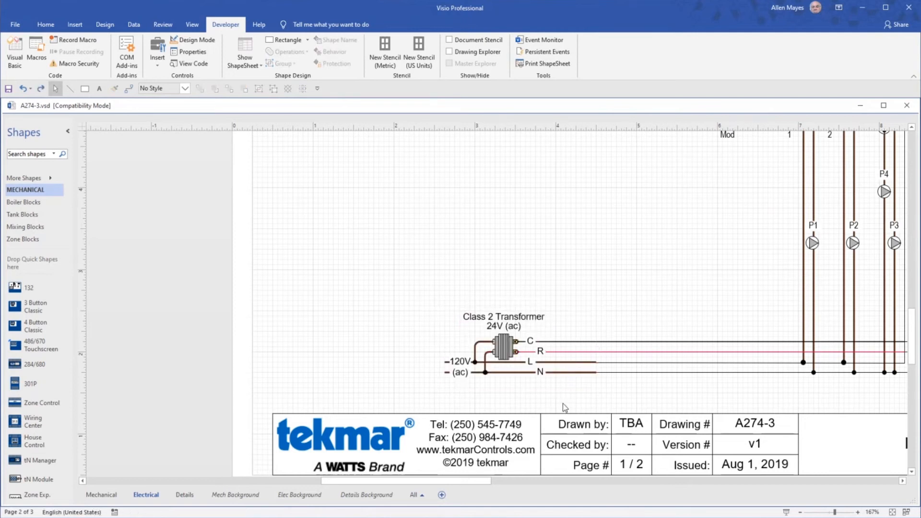
Copy the brown formatting of the transformer's L lead onto the horizontal wire that continues it
click(570, 364)
click(570, 365)
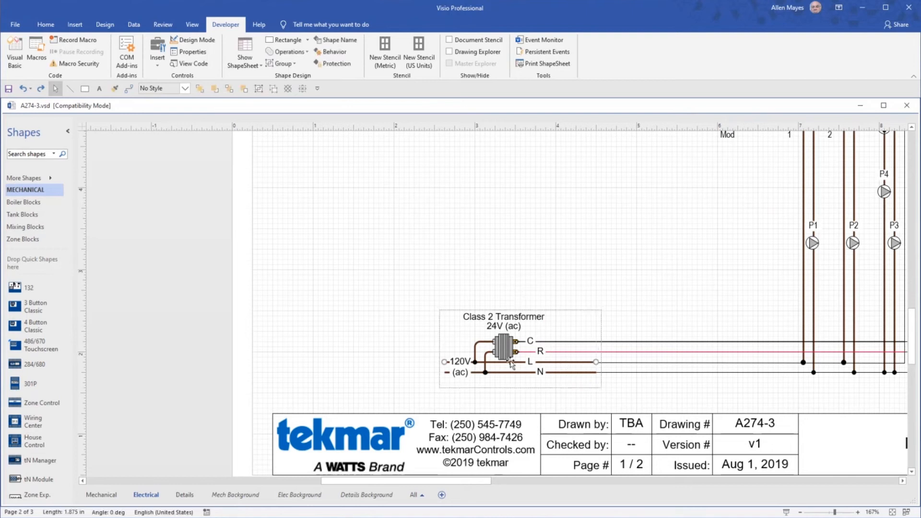
click(114, 88)
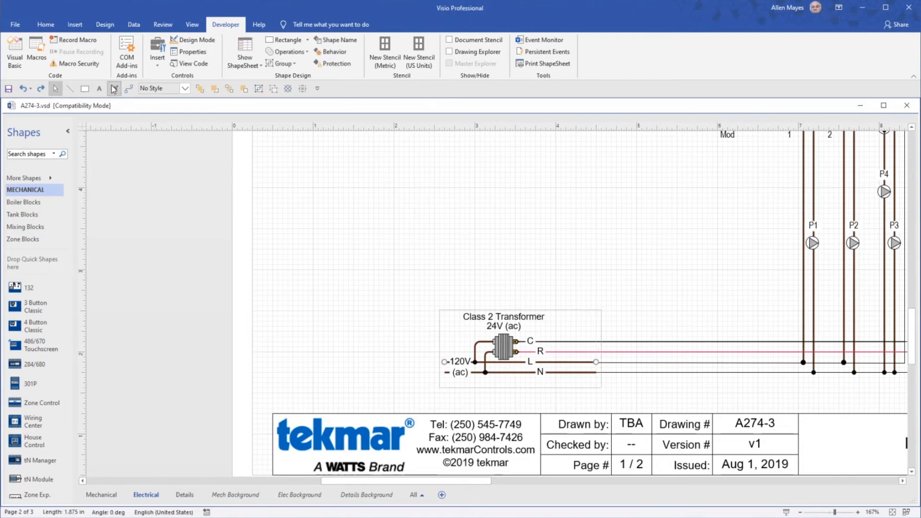
click(689, 366)
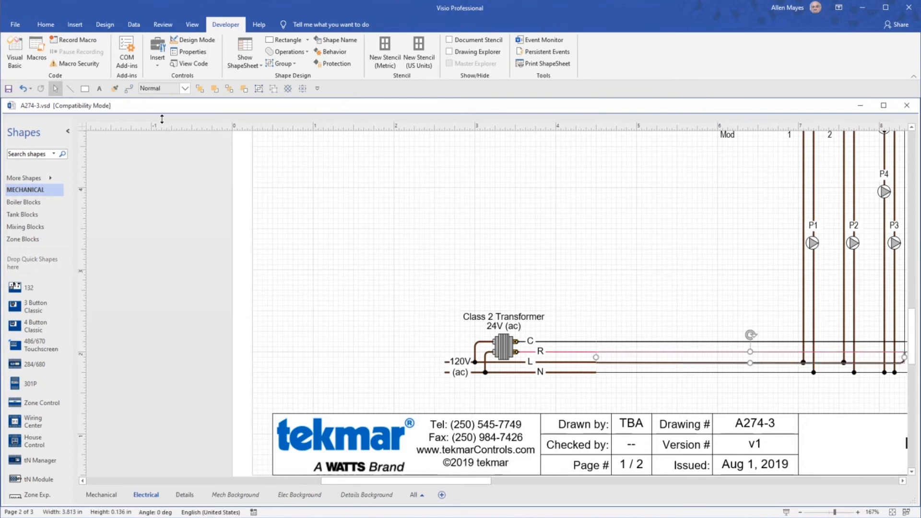
click(611, 393)
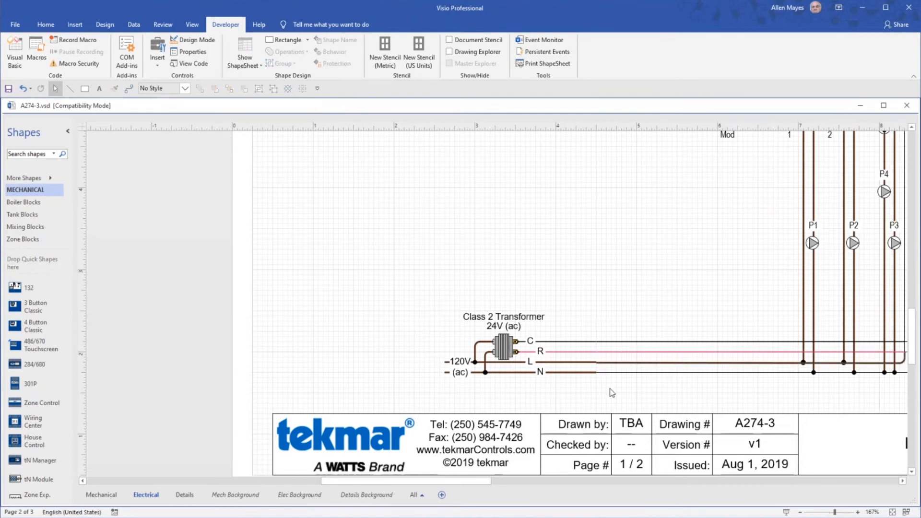
Copy the brown formatting of the transformer's N lead onto the horizontal wire that continues it
click(575, 374)
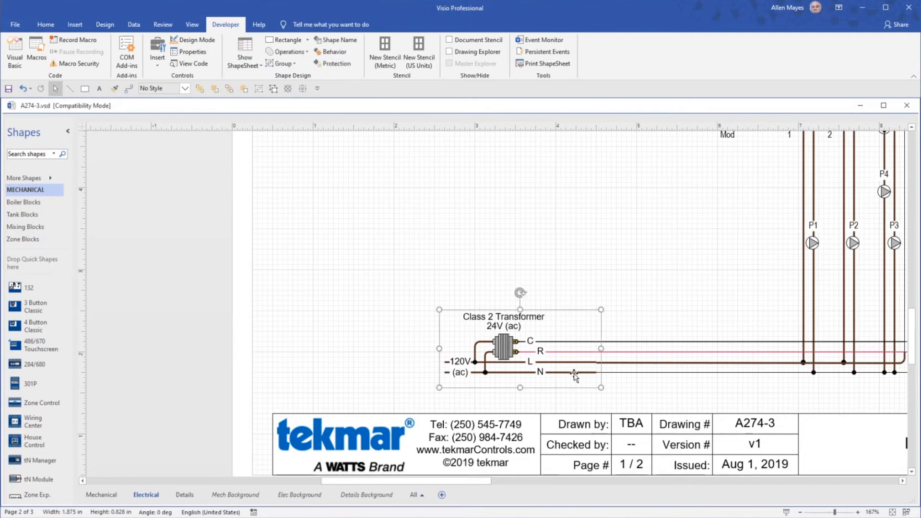
click(575, 373)
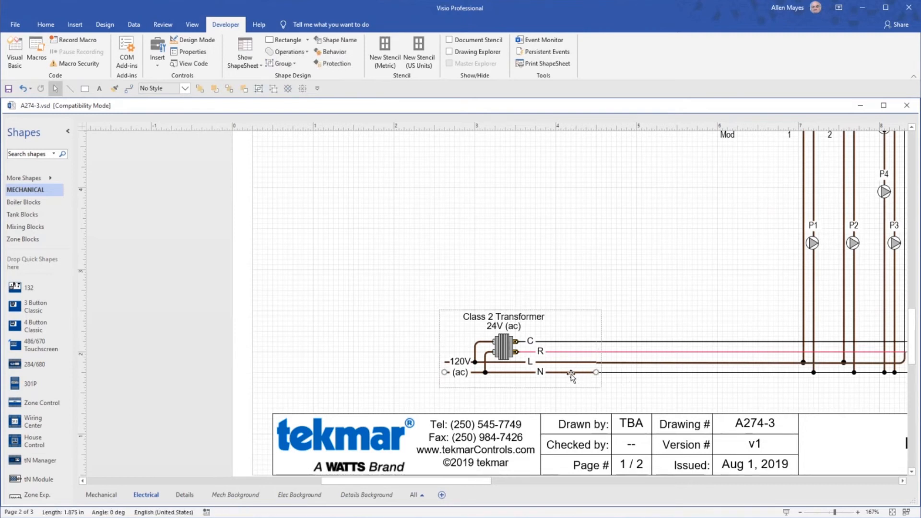
click(115, 88)
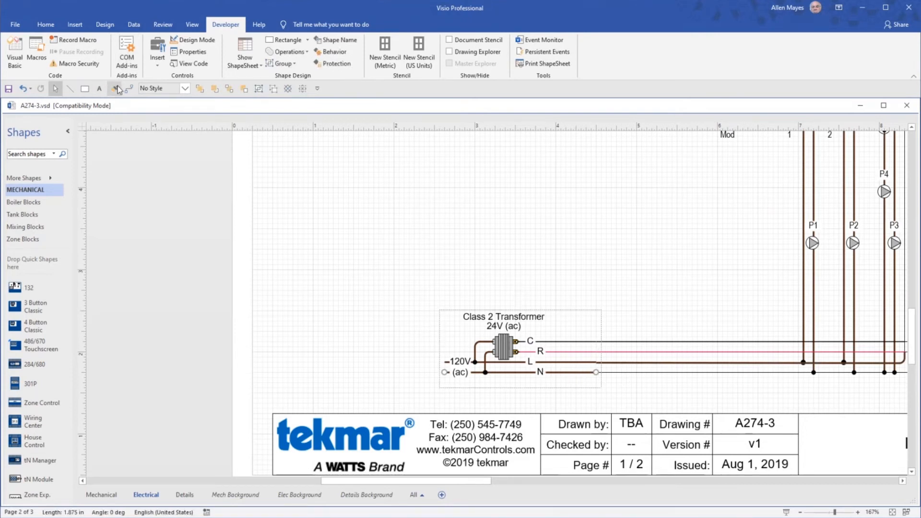
click(685, 375)
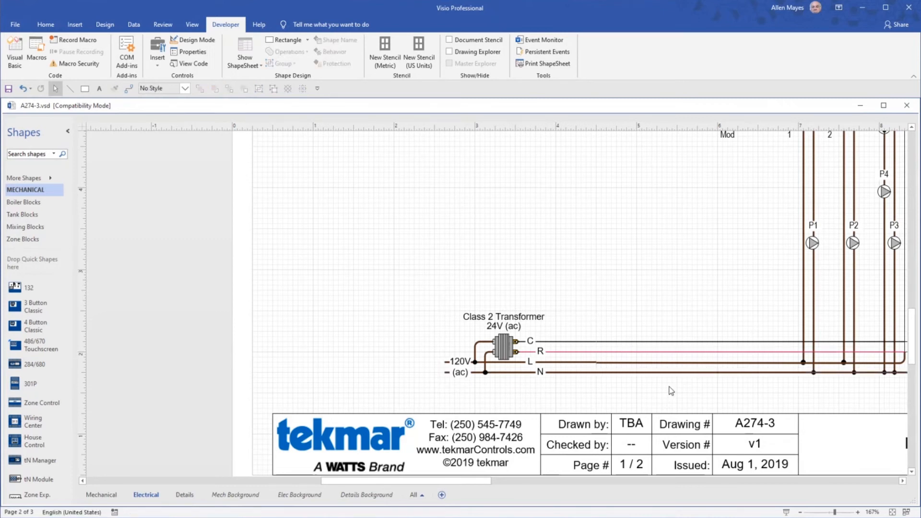
Join the horizontal C wire, its short thin extension and the outermost vertical wire into one continuous line
scroll(671, 391, down, 2)
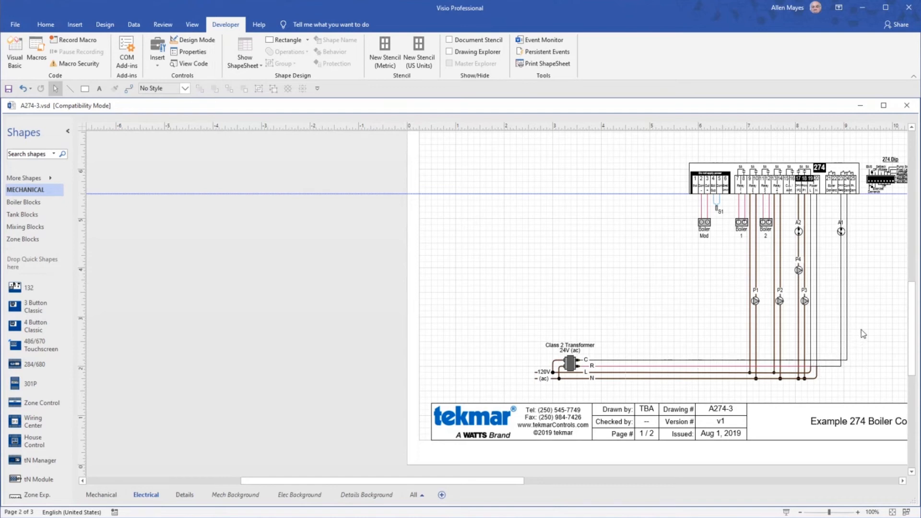
ctrl+scroll(871, 358, up, 3)
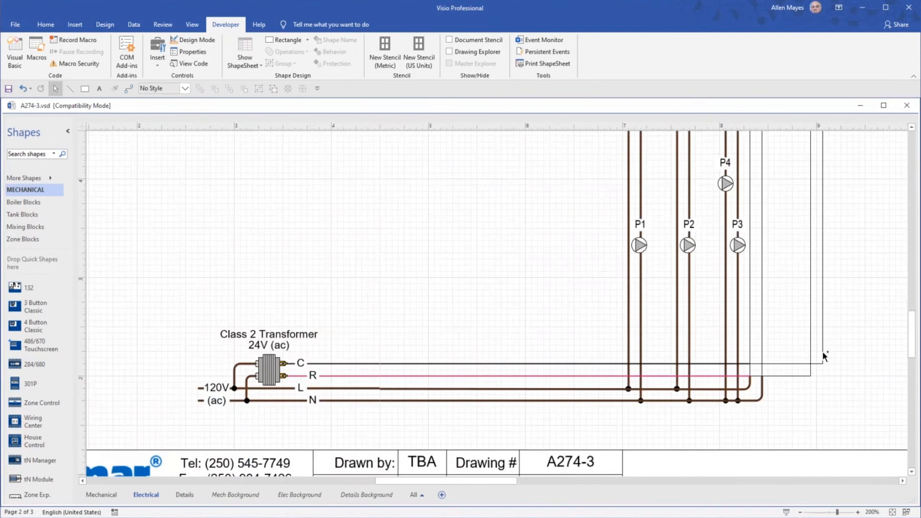
click(783, 364)
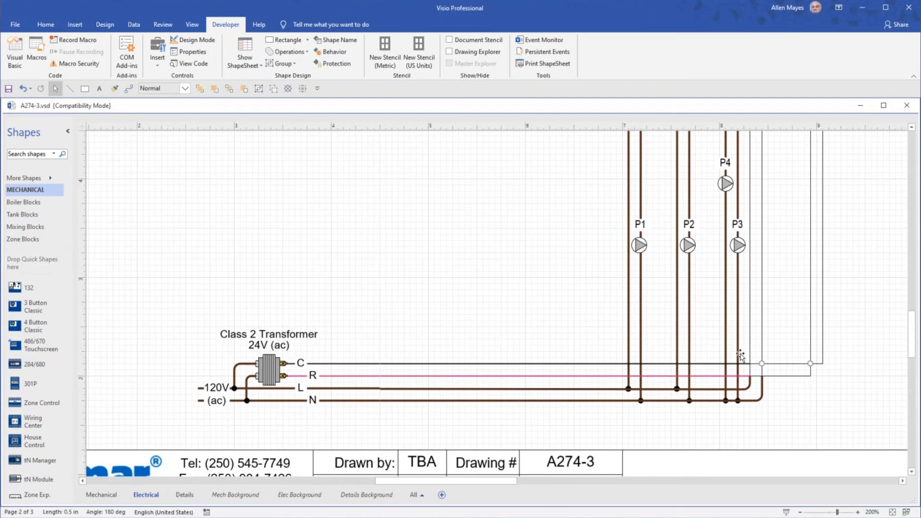
click(840, 368)
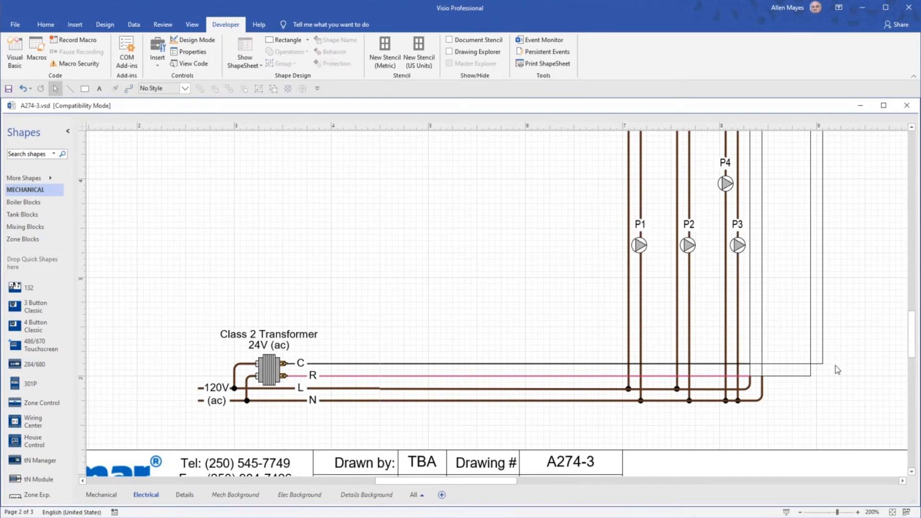
click(712, 364)
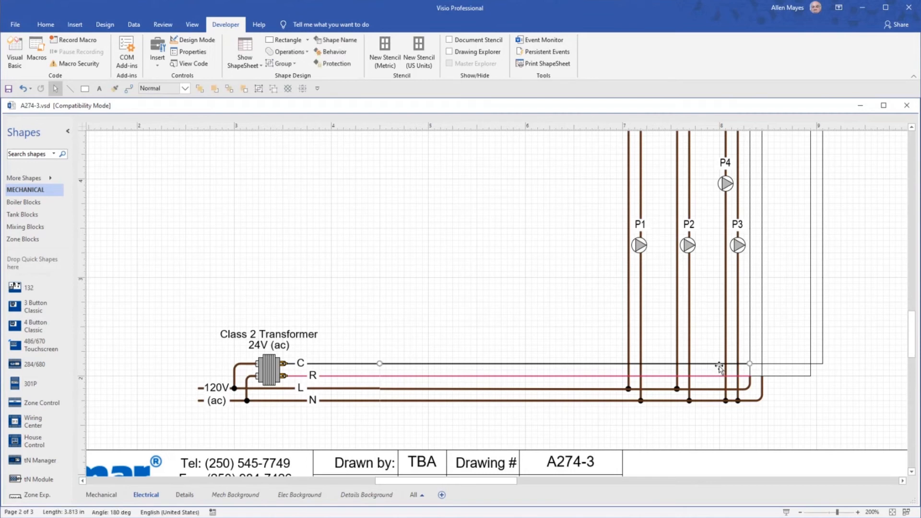
drag(759, 366, 819, 363)
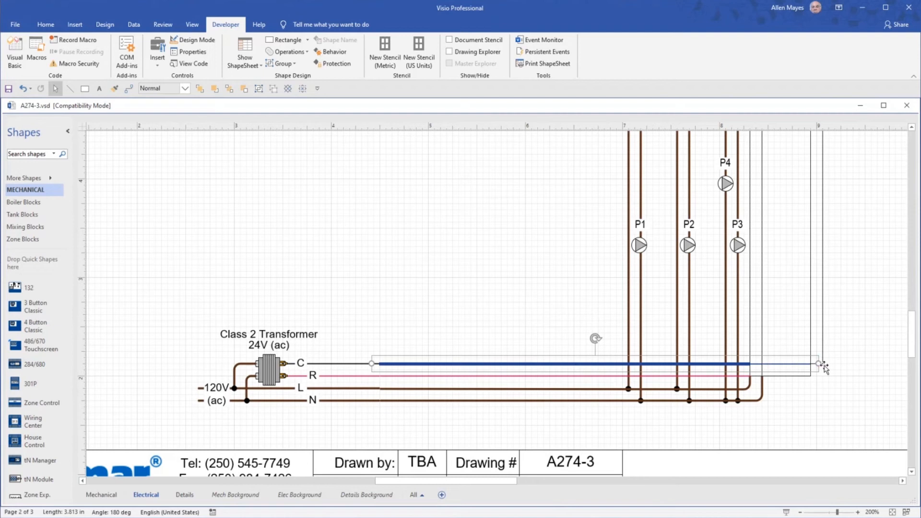
shift+click(824, 365)
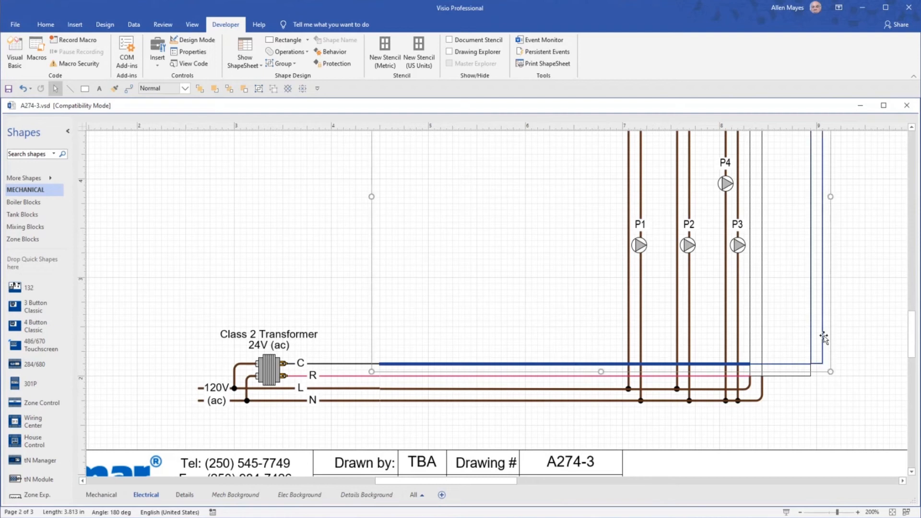
click(287, 90)
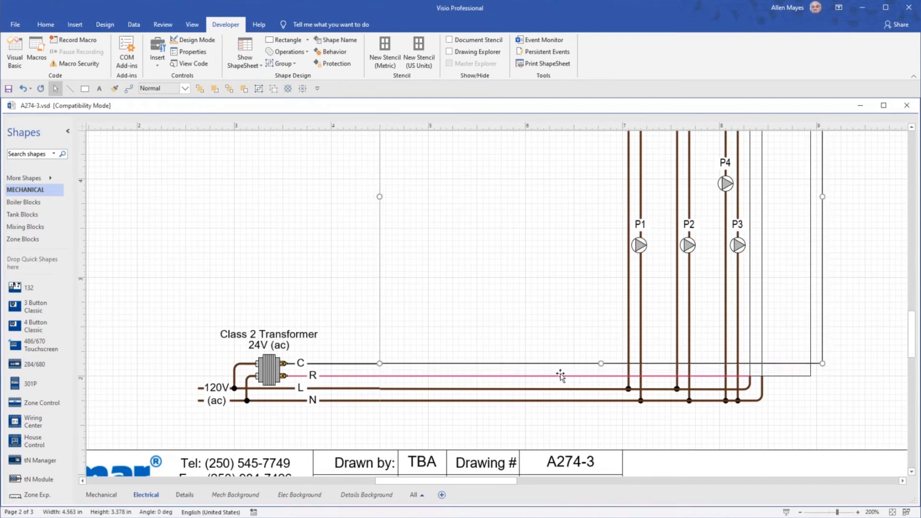
click(525, 351)
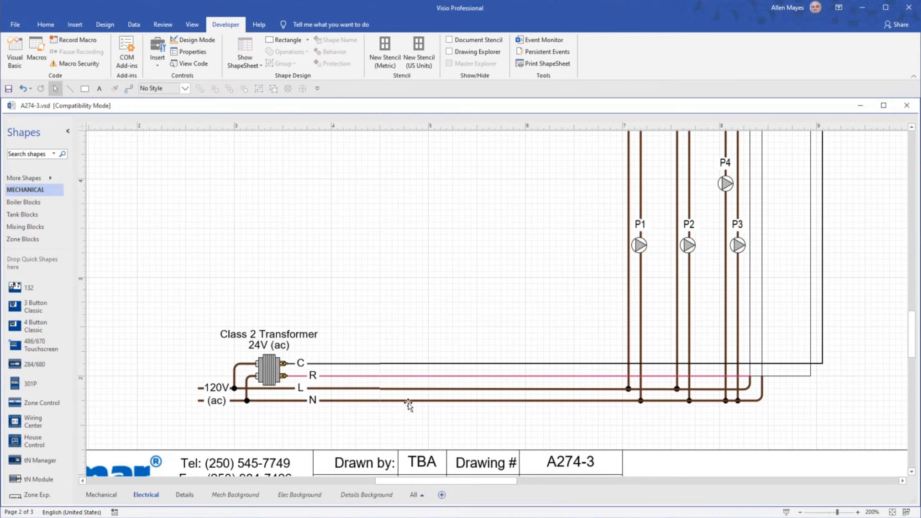
Copy the black formatting of the transformer's C lead onto the joined C wire with Format Painter
click(357, 367)
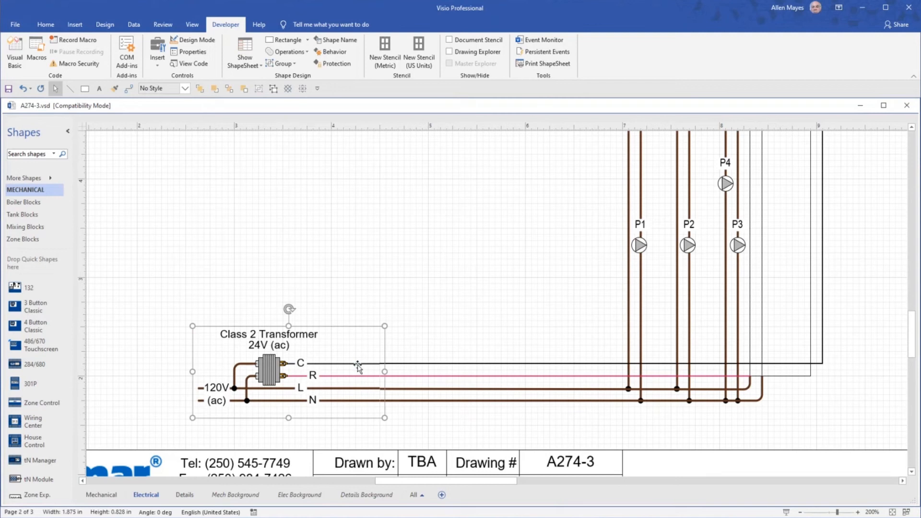
click(357, 367)
click(358, 366)
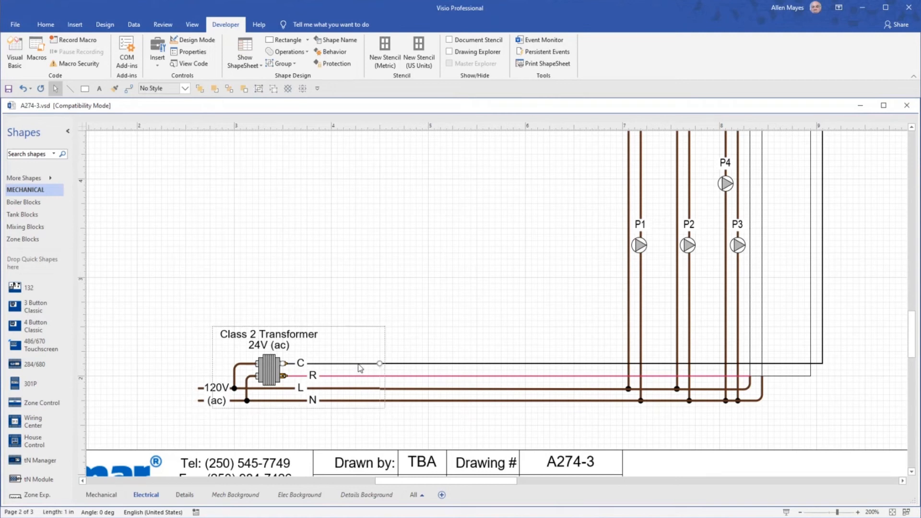
click(115, 89)
click(479, 365)
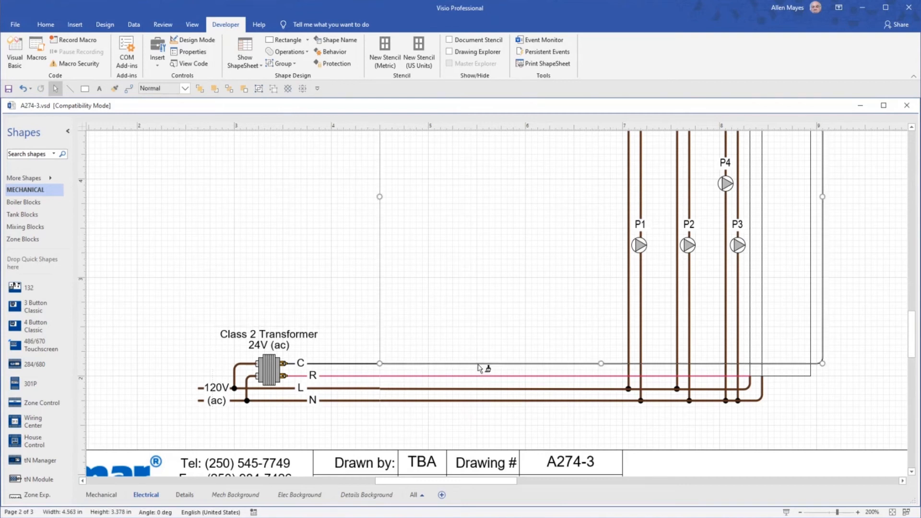
click(845, 393)
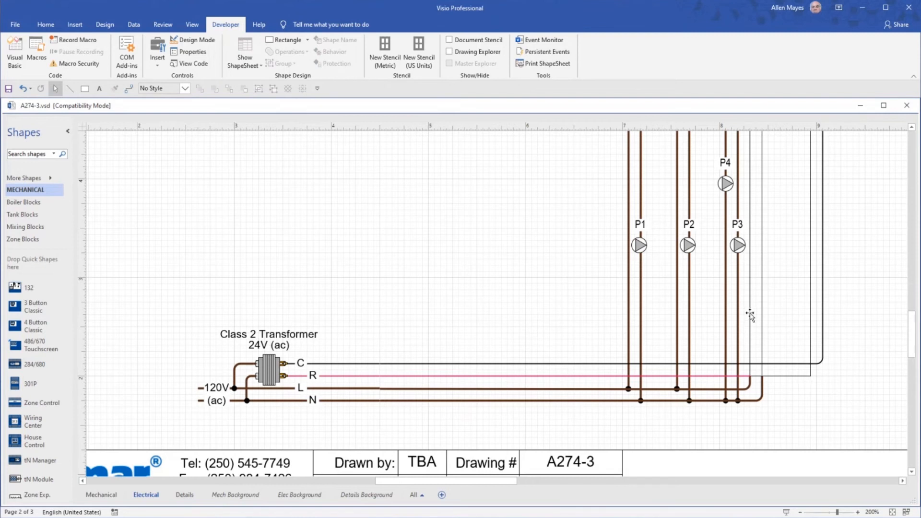
Join the horizontal R wire, its thin extension and the adjoining vertical wire into one continuous line
click(587, 379)
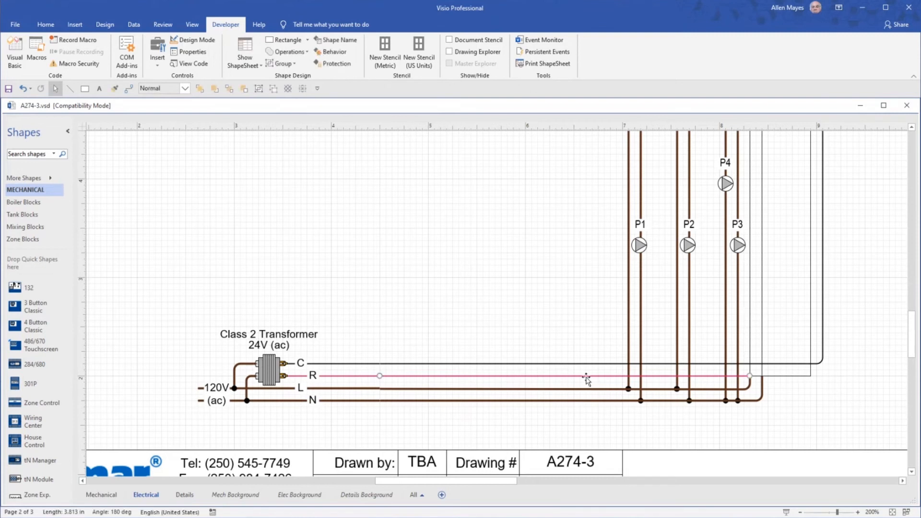
click(757, 379)
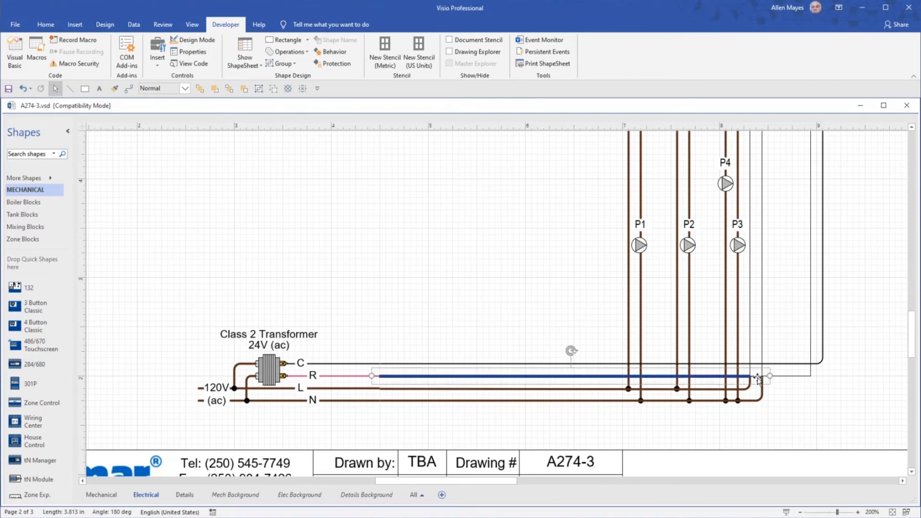
click(787, 378)
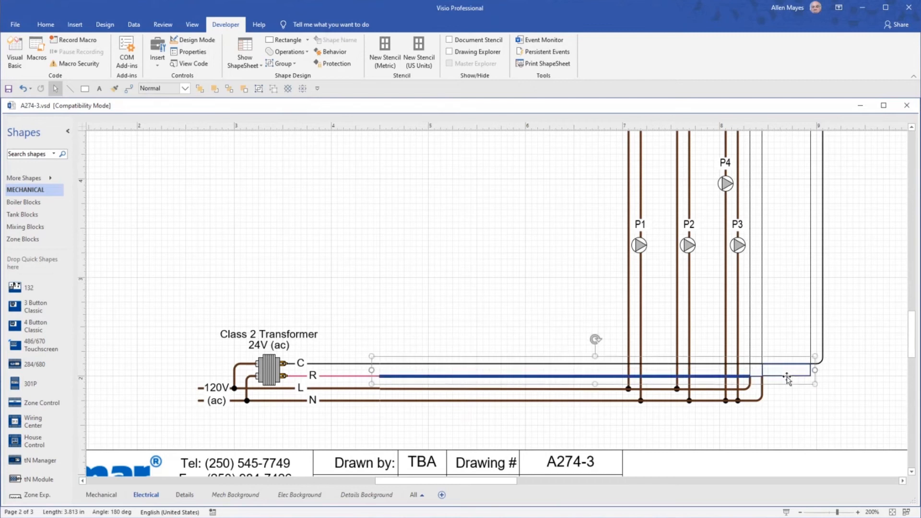
shift+click(810, 319)
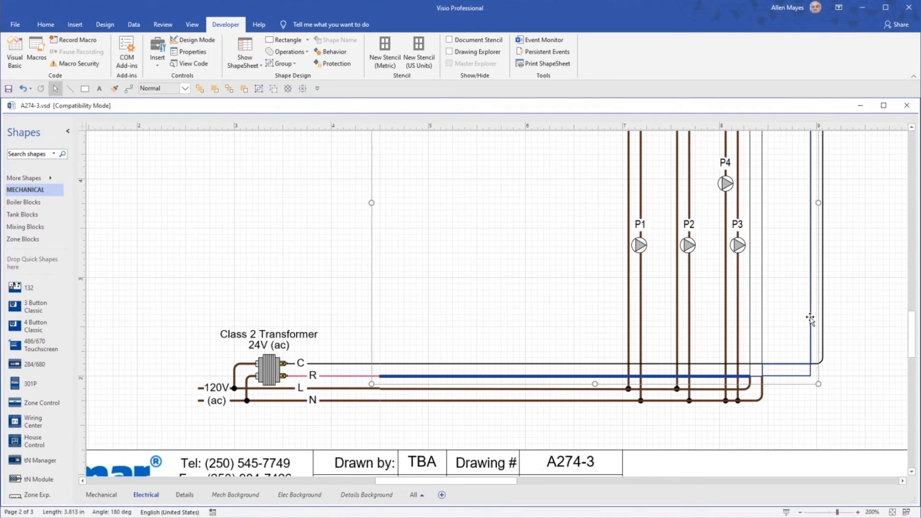
scroll(640, 248, up, 1)
scroll(623, 235, down, 1)
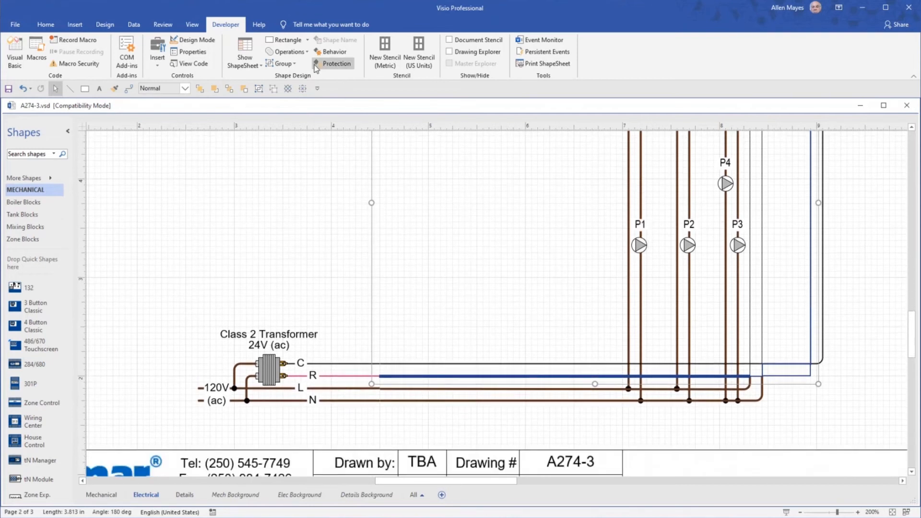
click(289, 91)
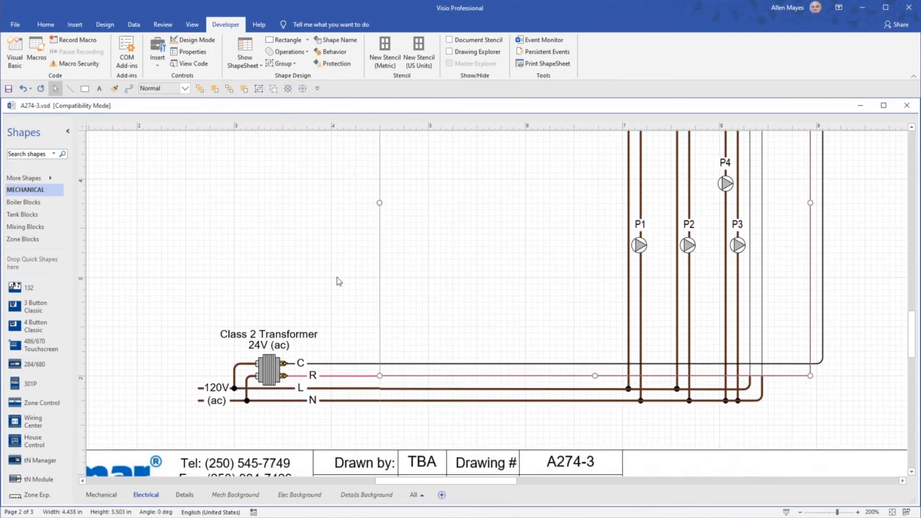
Copy the red formatting of the transformer's R lead onto the joined R wire
click(358, 377)
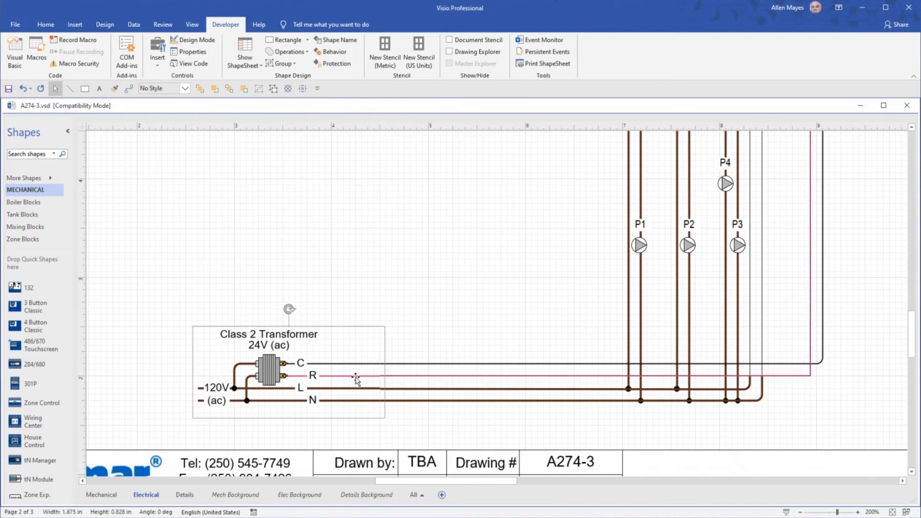
click(356, 377)
key(Escape)
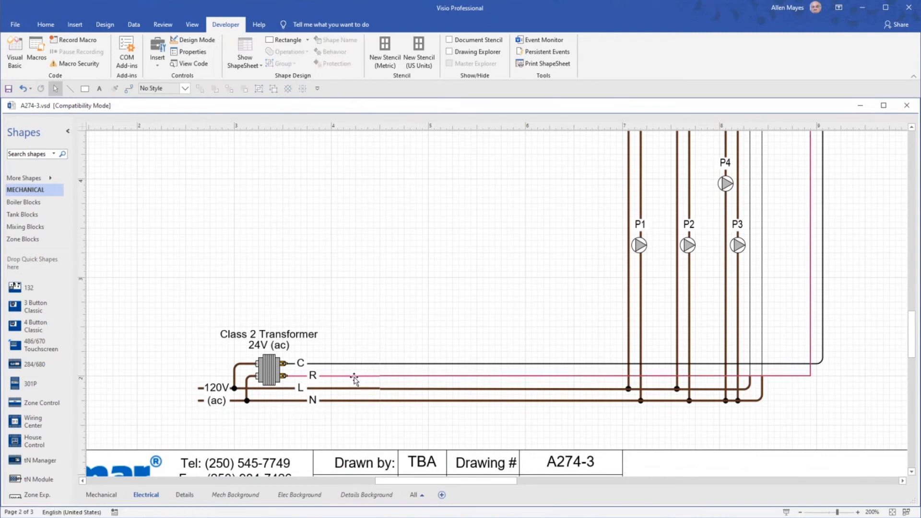
click(354, 376)
click(354, 377)
click(354, 377)
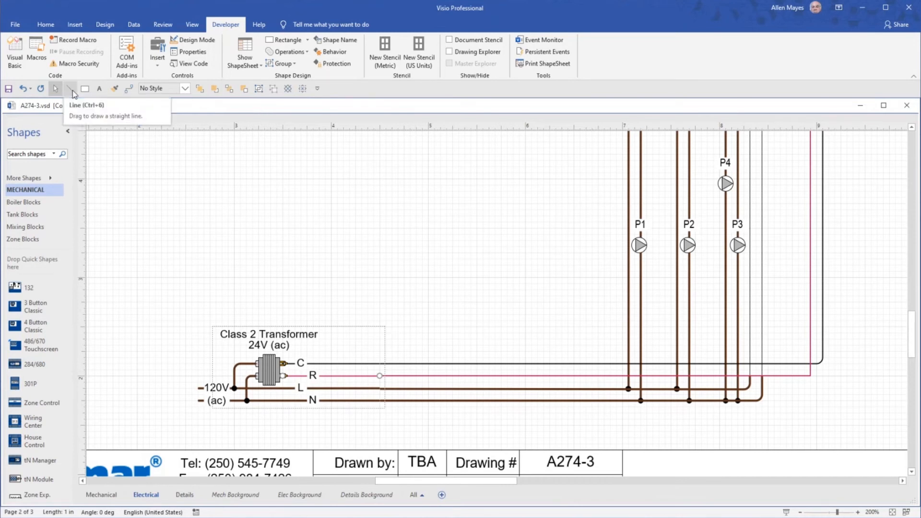
click(114, 88)
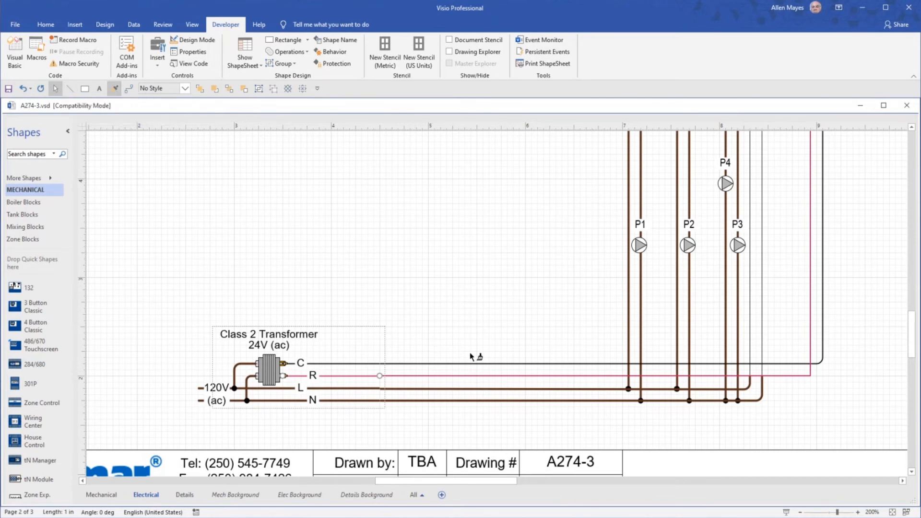
click(479, 378)
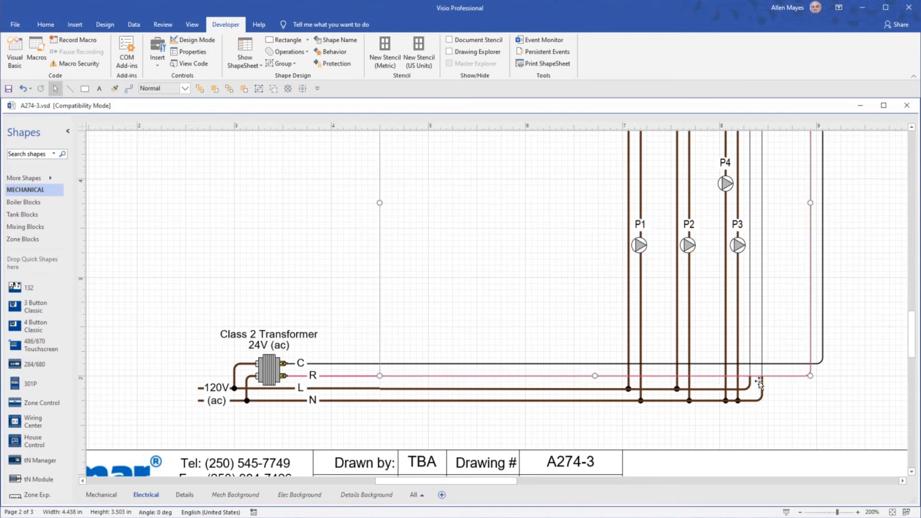
Join the thin vertical wire right of P3 with the L wire's corner piece and horizontal run
click(750, 312)
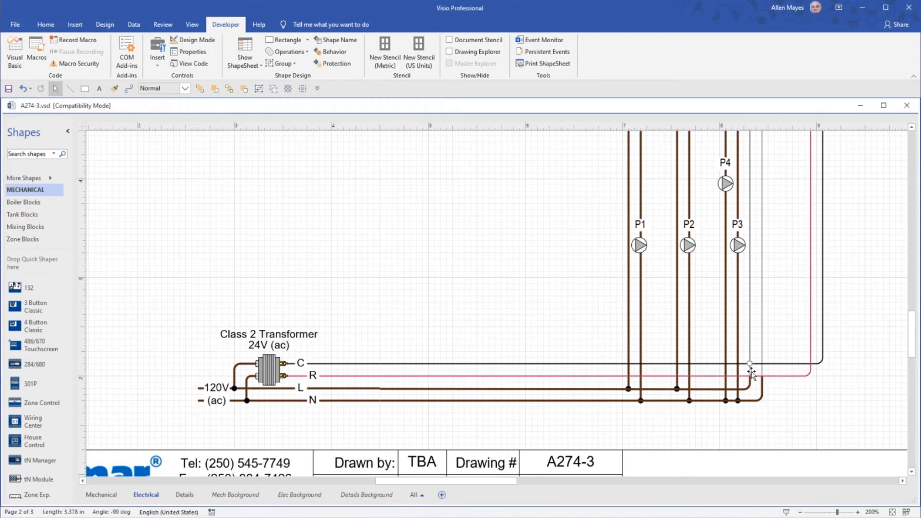
drag(752, 378, 746, 394)
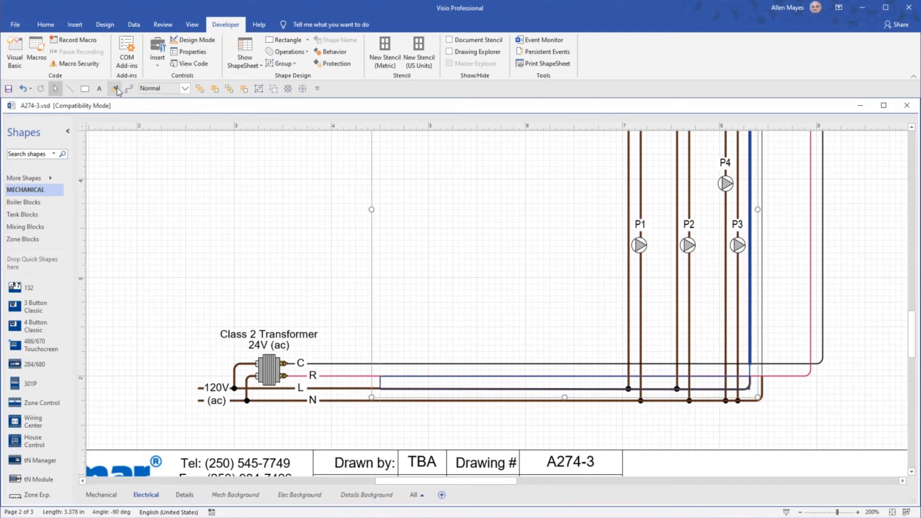
click(285, 88)
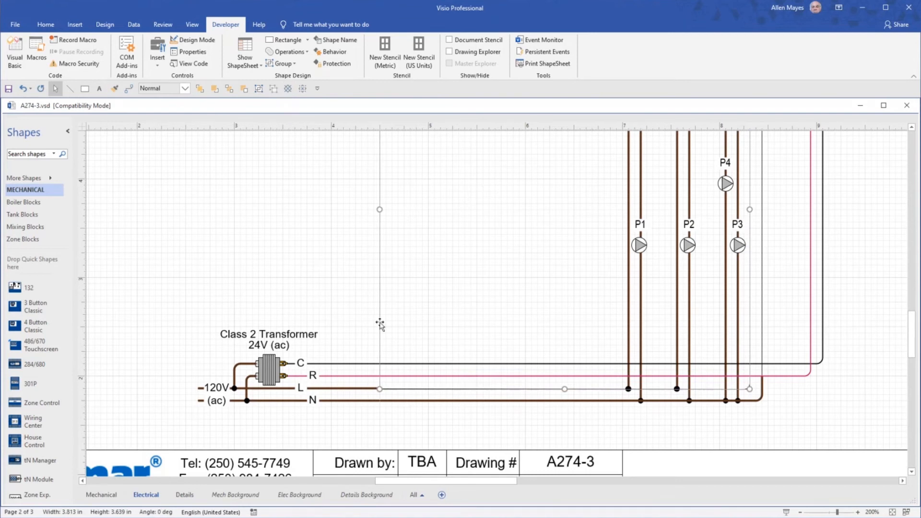
Copy the brown formatting of the transformer's L lead onto the joined L wire
click(354, 390)
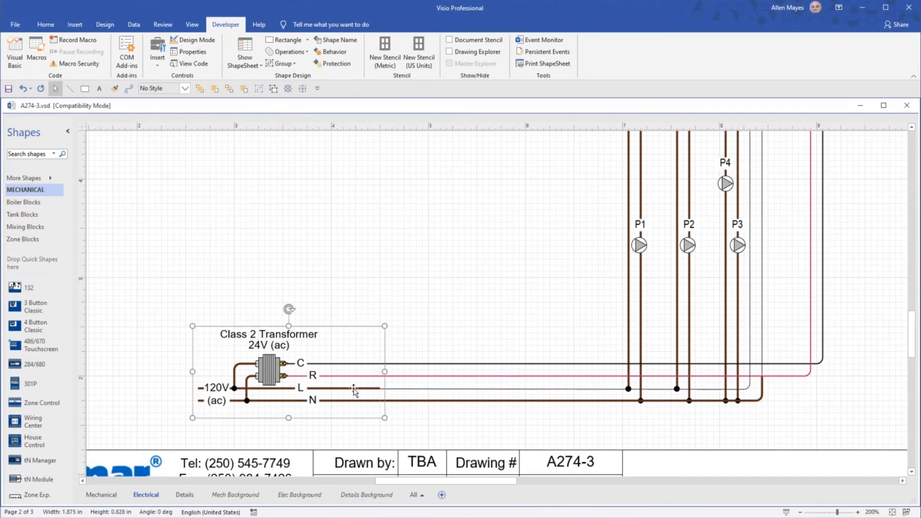
click(354, 389)
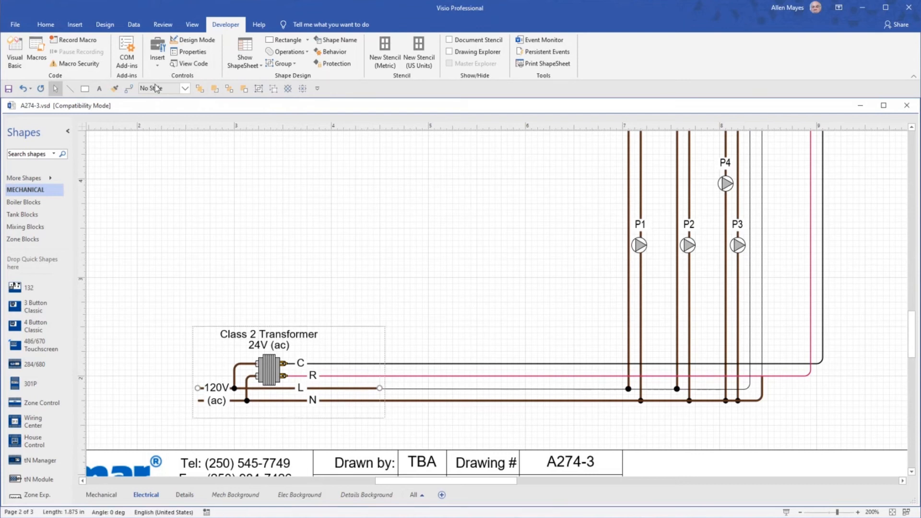
click(113, 89)
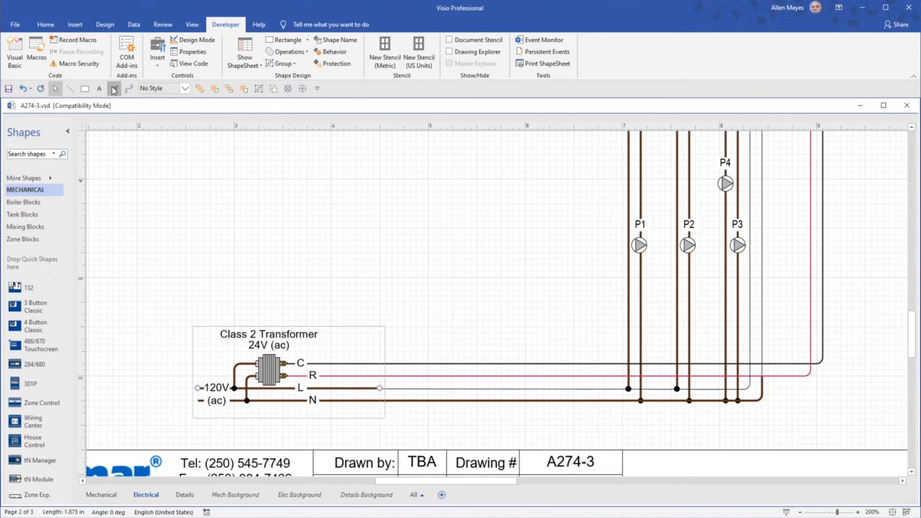
click(746, 390)
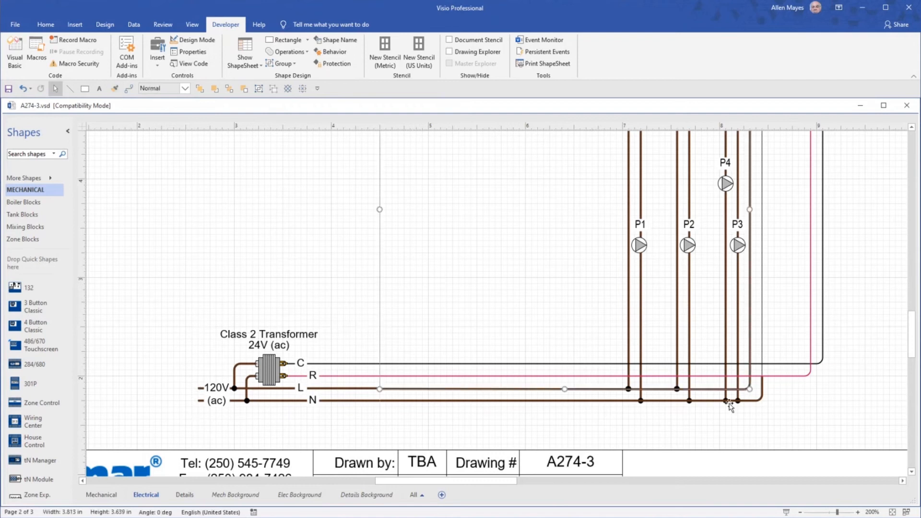
click(615, 422)
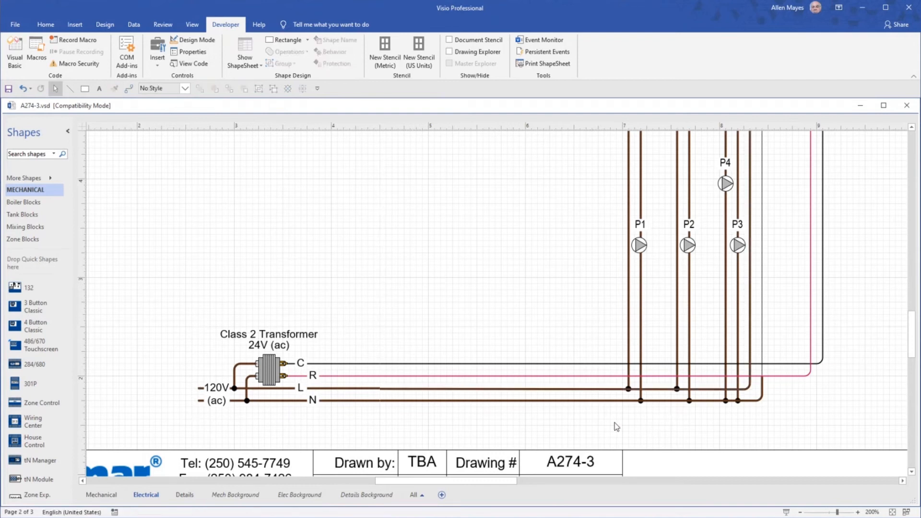
Join the remaining thin vertical wire with the N wire's corner piece and horizontal run
click(762, 314)
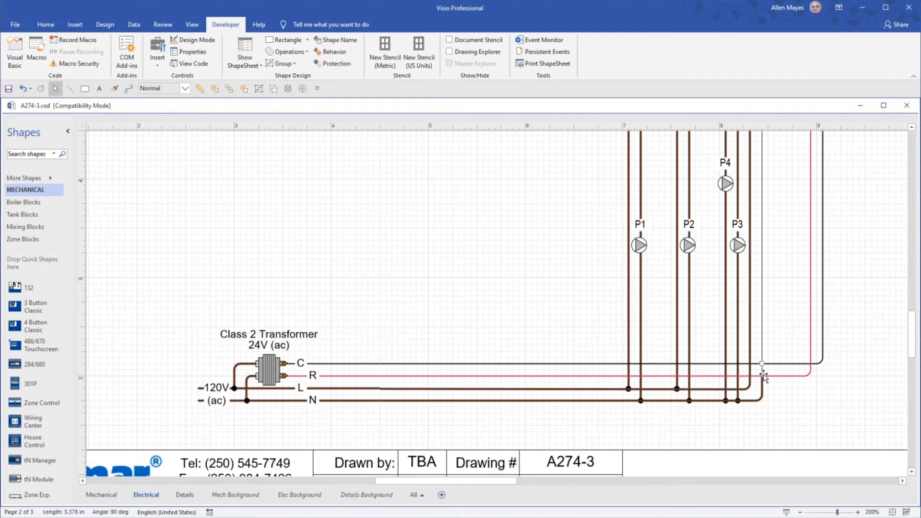
drag(763, 376, 761, 403)
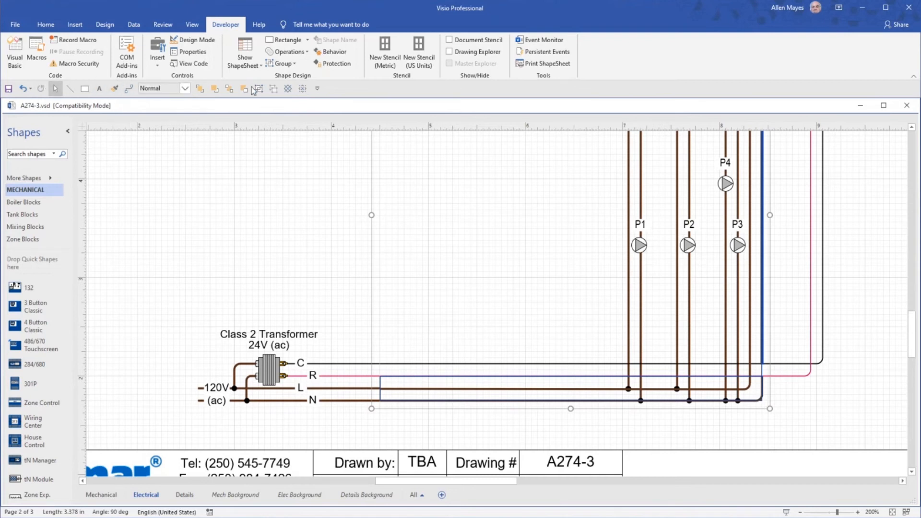
click(288, 89)
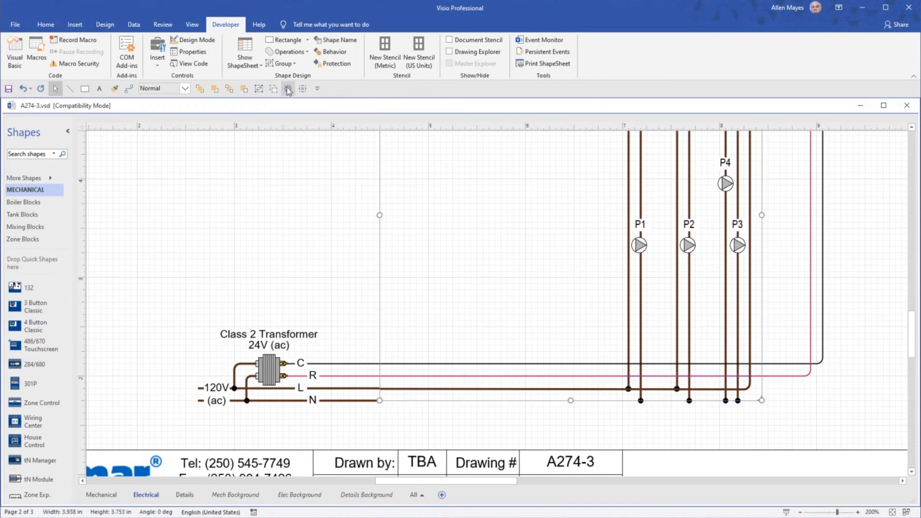
Copy the brown formatting of the transformer's N lead onto the joined N wire
click(572, 396)
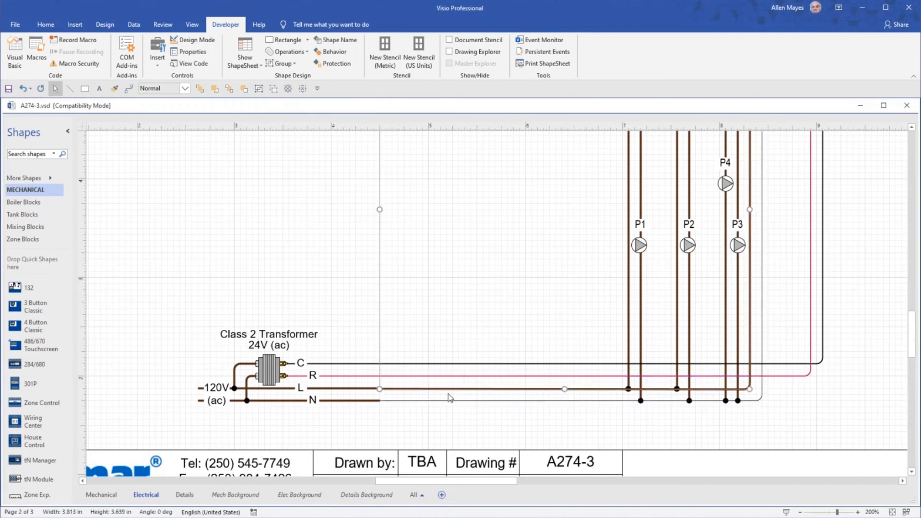
click(344, 401)
click(344, 401)
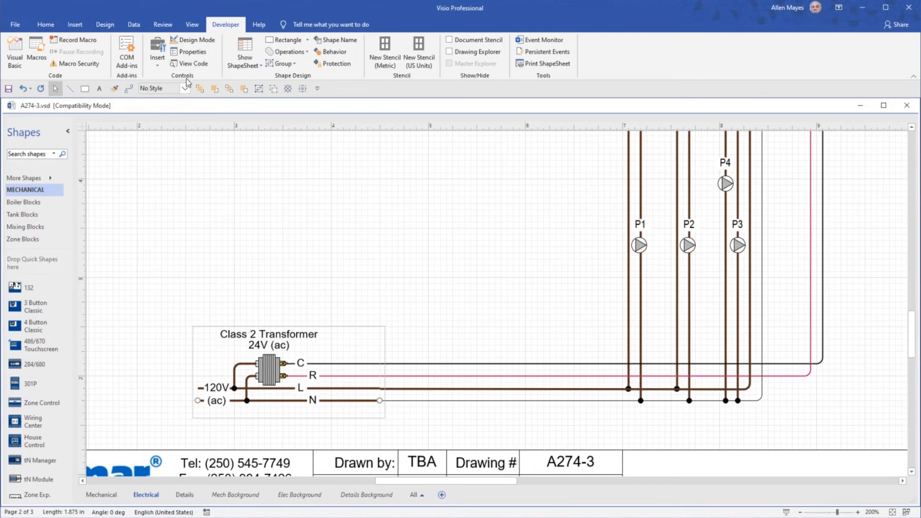
click(115, 88)
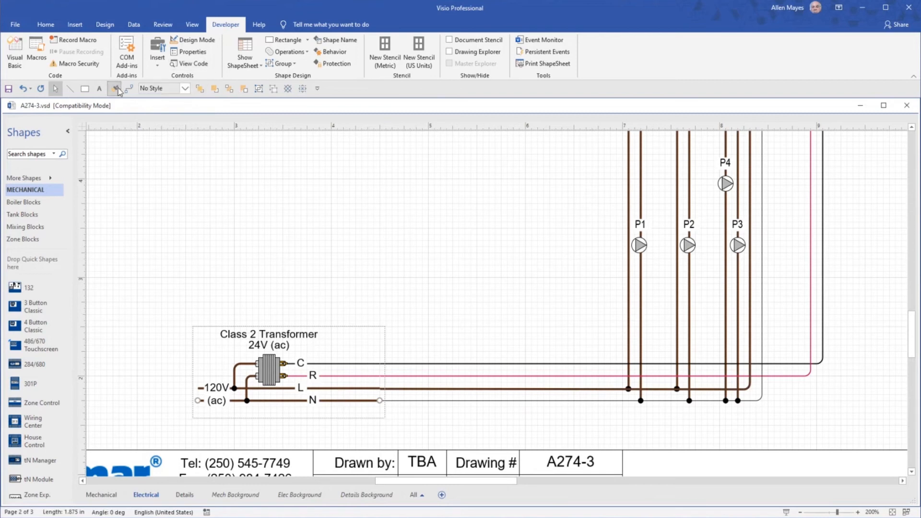
click(616, 400)
click(758, 419)
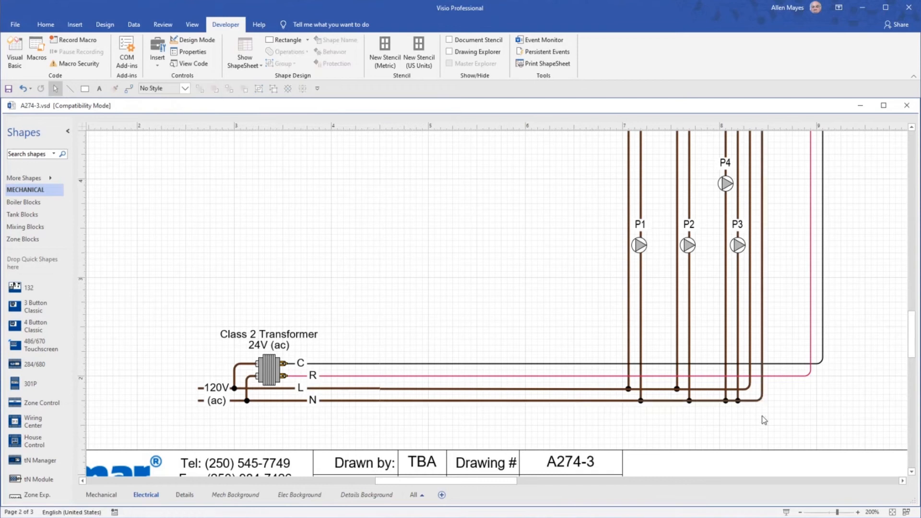
Review the finished wiring on the Electrical page, and check the blue bracket line below the 274 control on the Mechanical page
scroll(769, 389, down, 3)
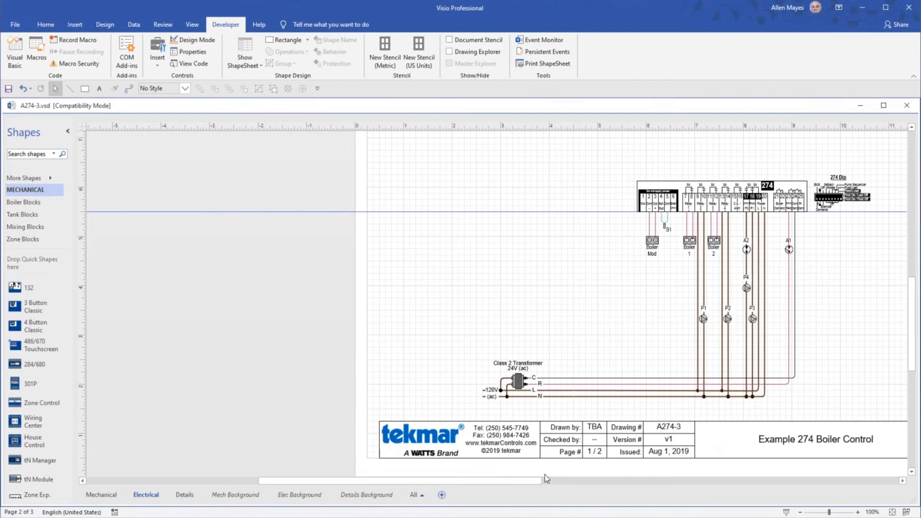
drag(505, 476, 596, 476)
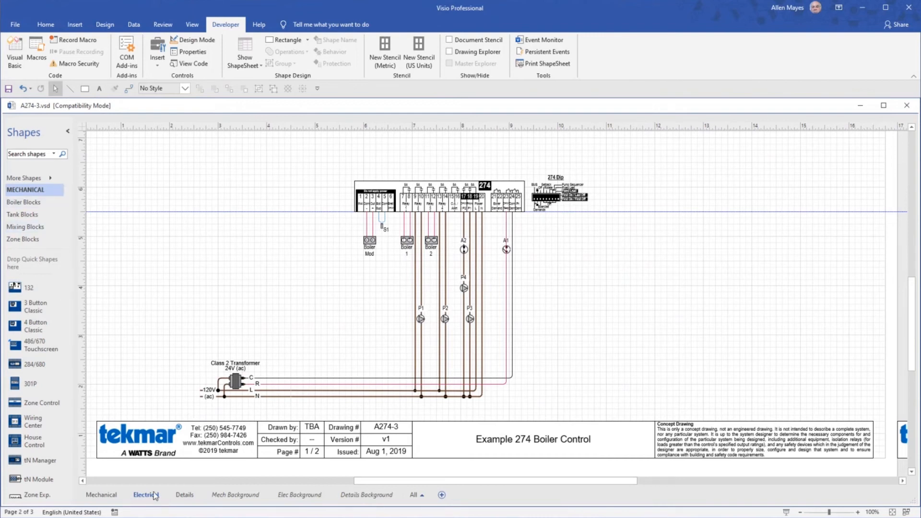
click(101, 495)
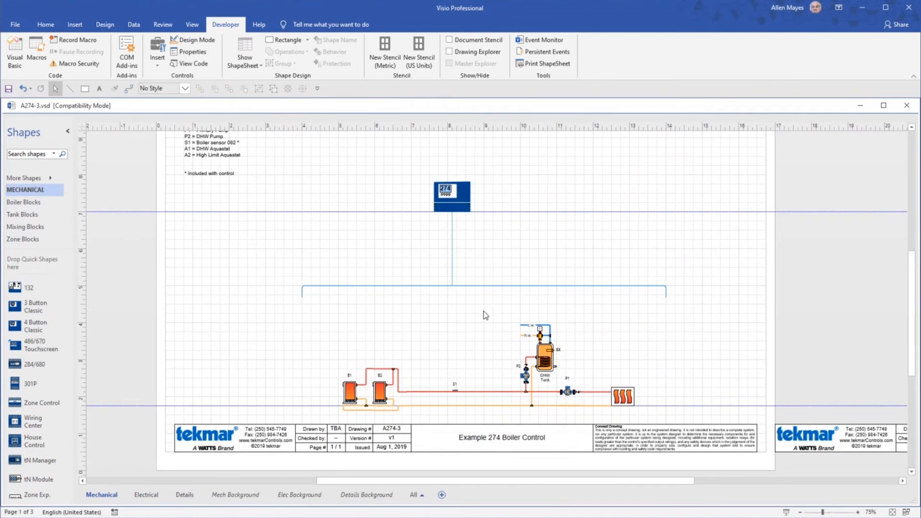
click(439, 286)
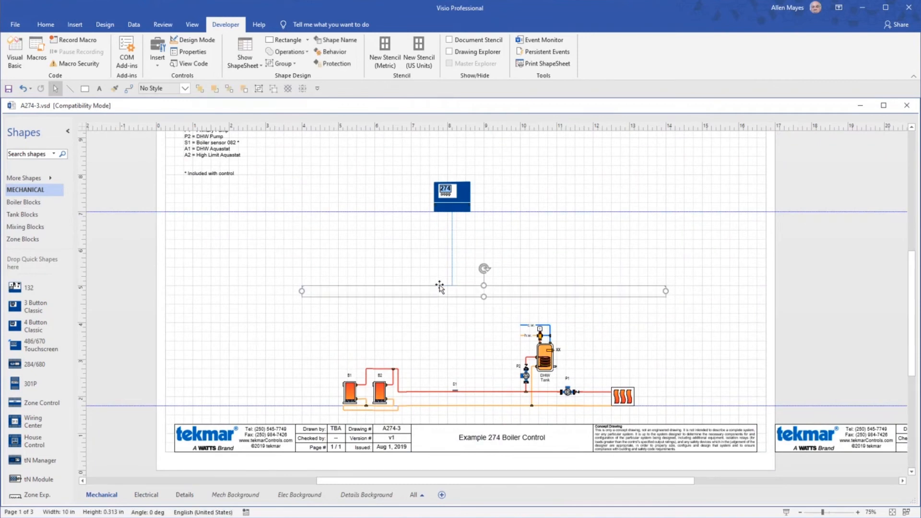
click(375, 340)
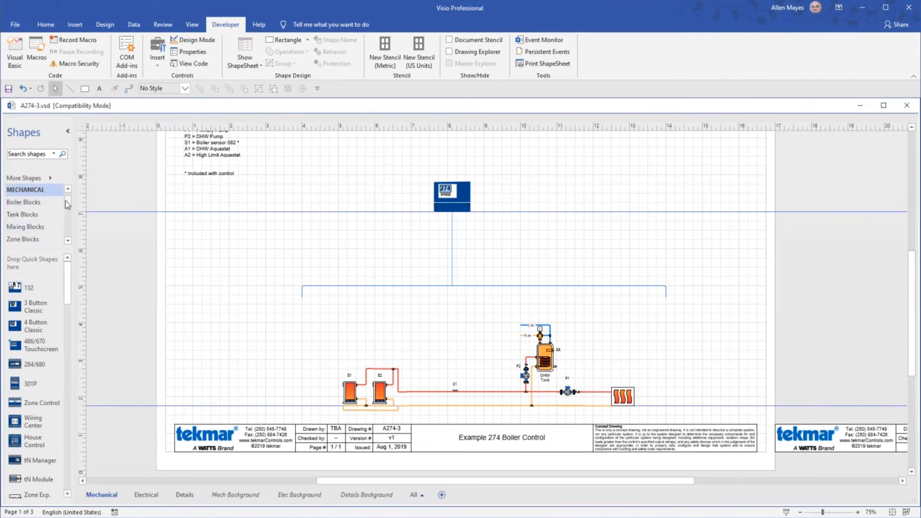
Open the ELECTRICAL stencil and look through its power supply, zone, sensor, boiler, actuator and switch shapes
drag(65, 201, 68, 213)
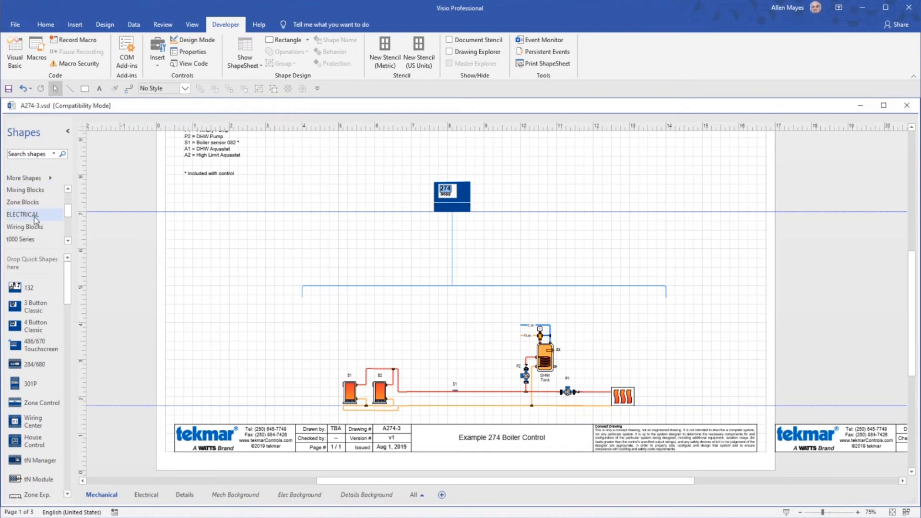
drag(68, 211, 67, 219)
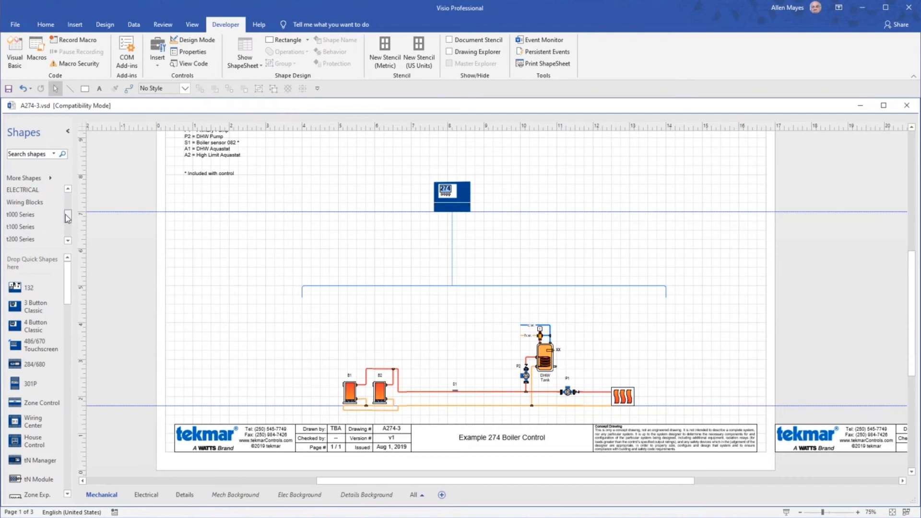
click(32, 192)
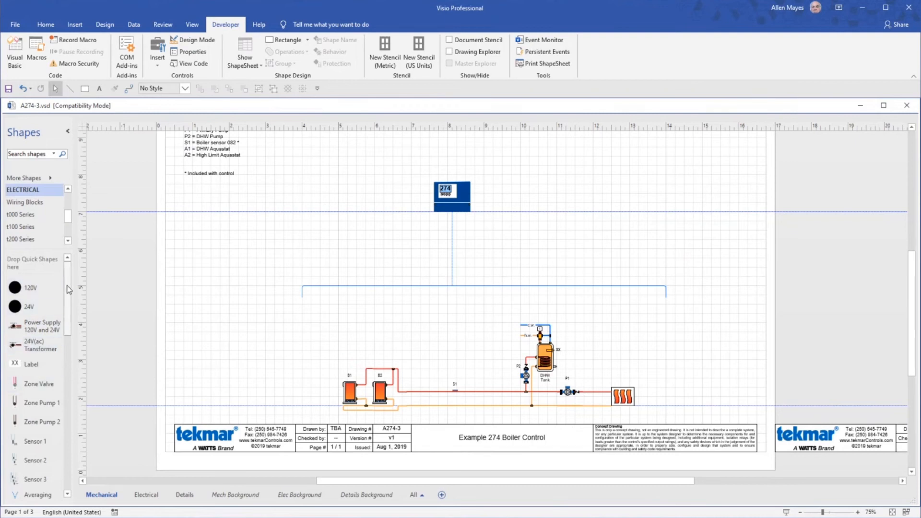
drag(69, 289, 79, 369)
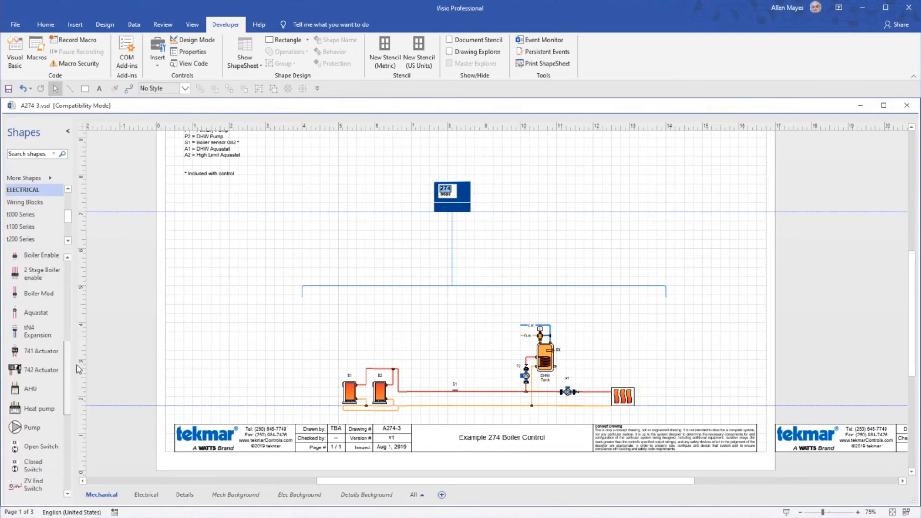
scroll(63, 377, up, 3)
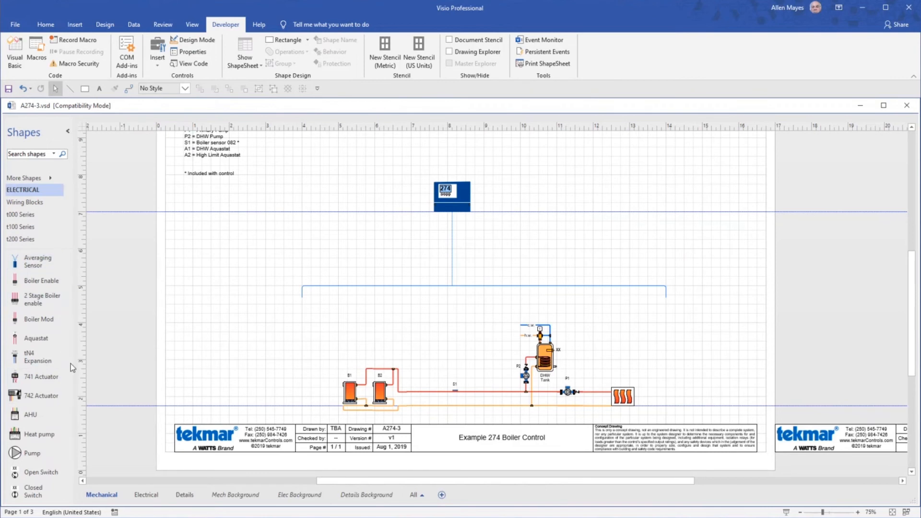
drag(66, 358, 65, 320)
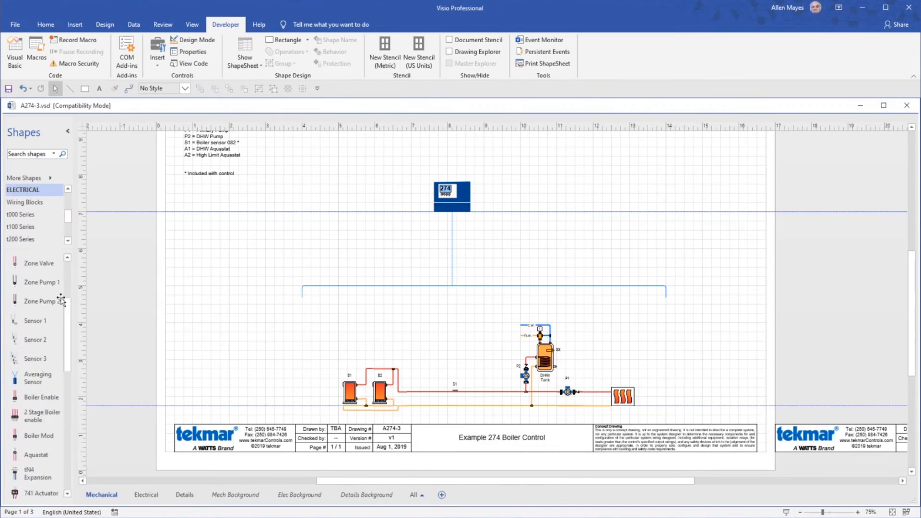
Browse the control shapes in the t000, t100, t200, t300, t400, t500 and t600 Series stencils
click(22, 215)
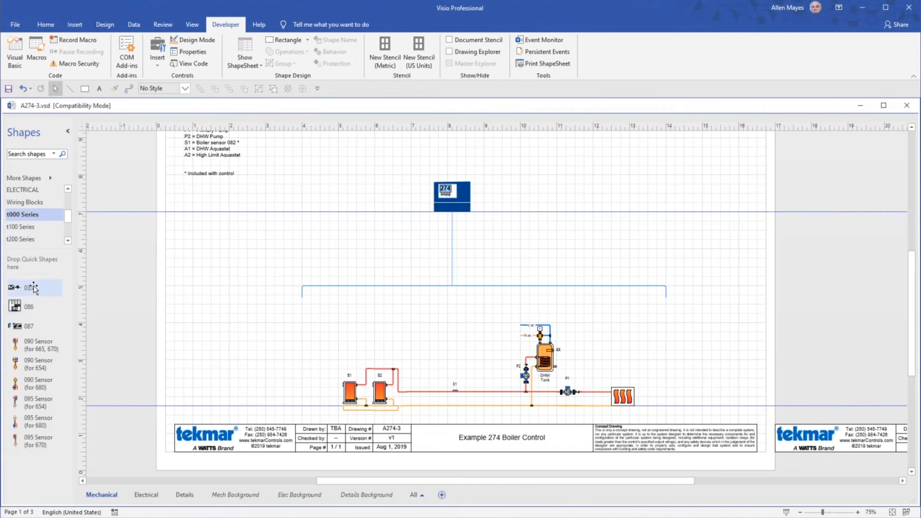
click(21, 228)
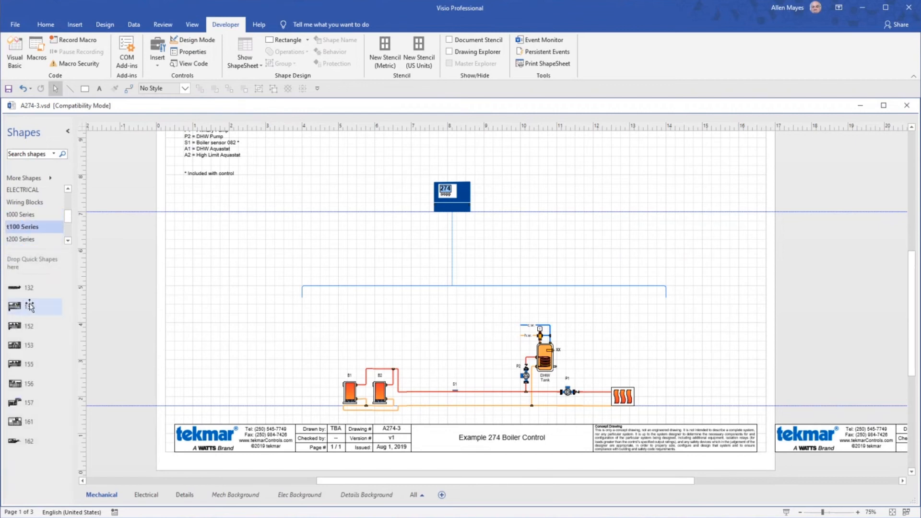
scroll(37, 227, down, 1)
click(33, 214)
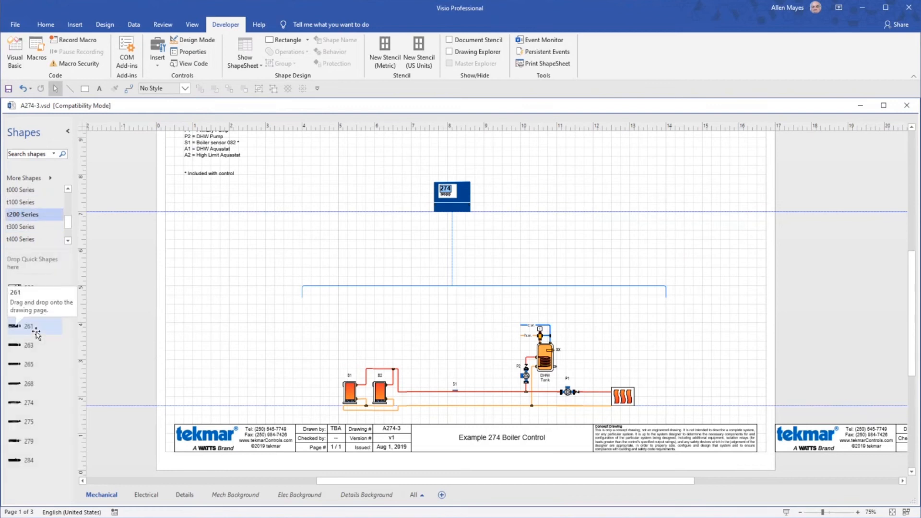
click(18, 226)
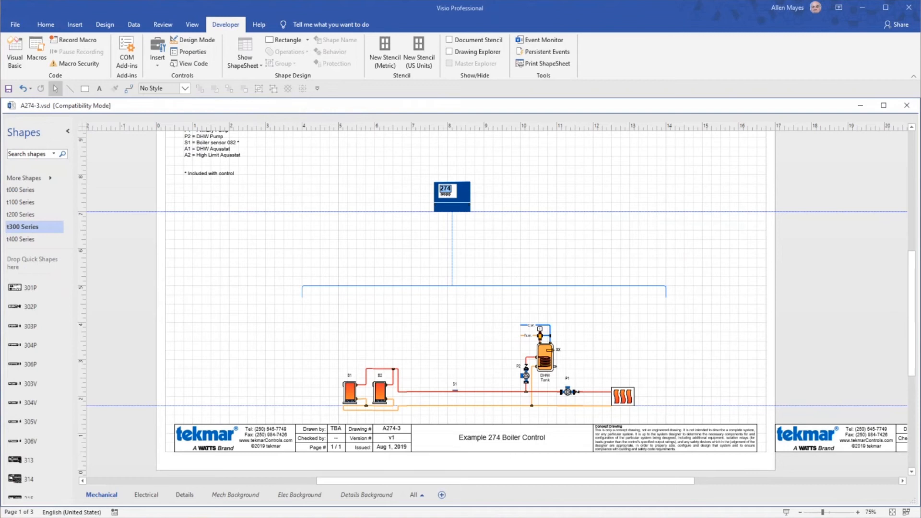
click(20, 242)
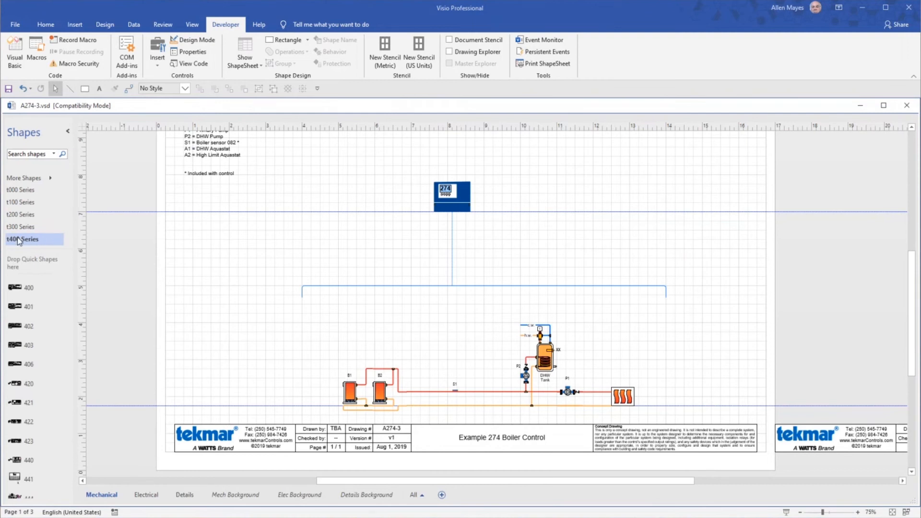
click(68, 241)
click(68, 242)
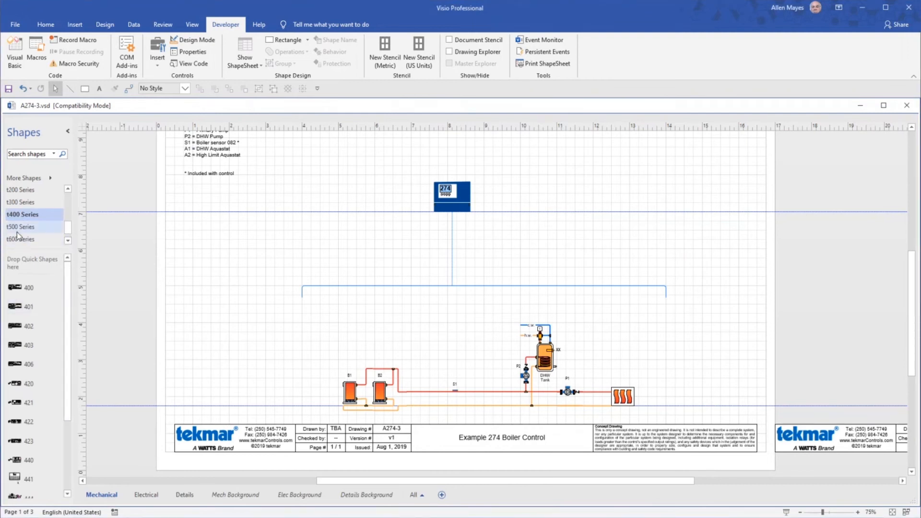
click(19, 227)
click(18, 240)
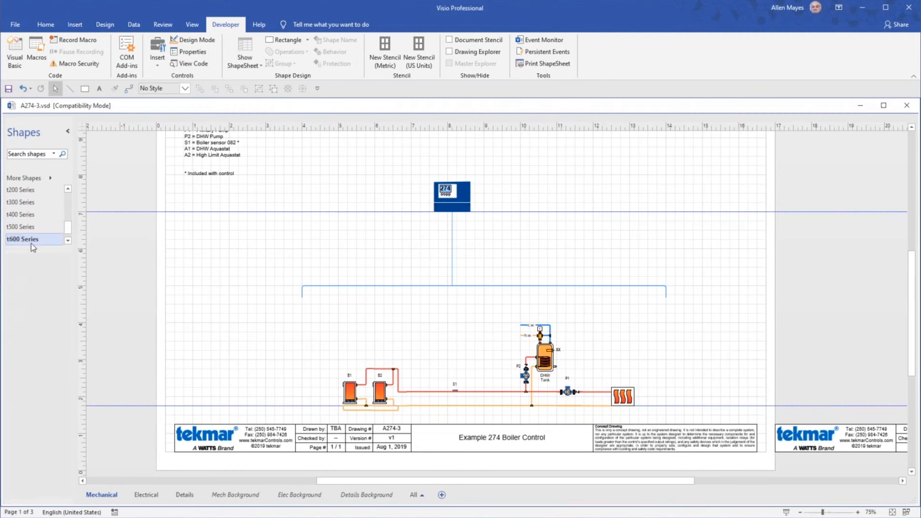
click(68, 241)
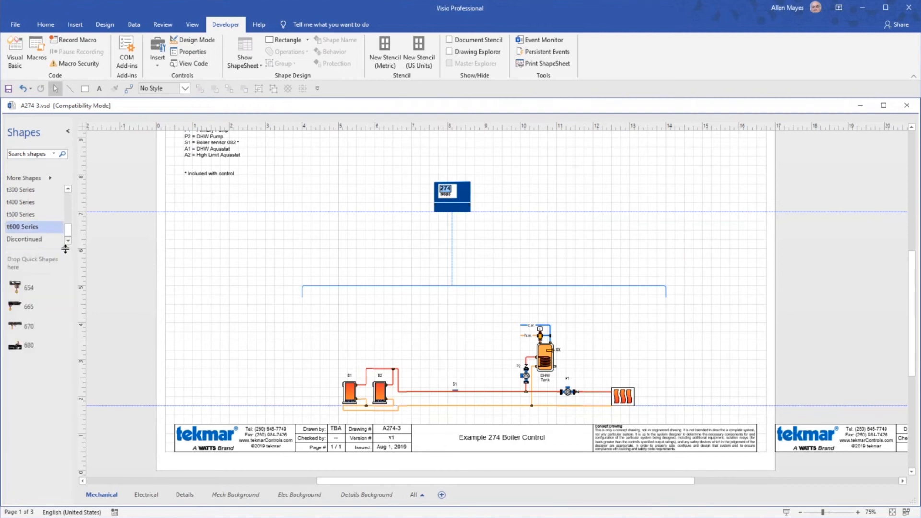
scroll(68, 235, up, 5)
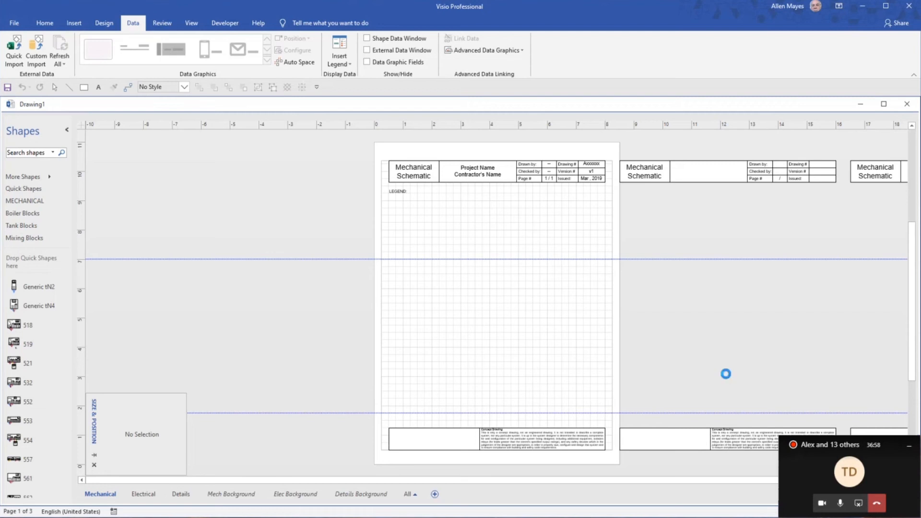
click(184, 88)
click(184, 87)
scroll(163, 171, up, 1)
scroll(163, 172, down, 3)
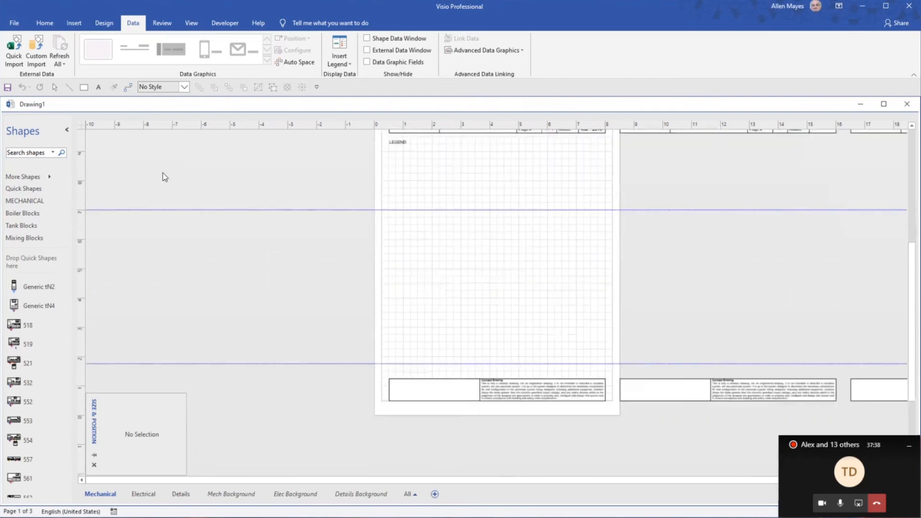
scroll(163, 173, up, 3)
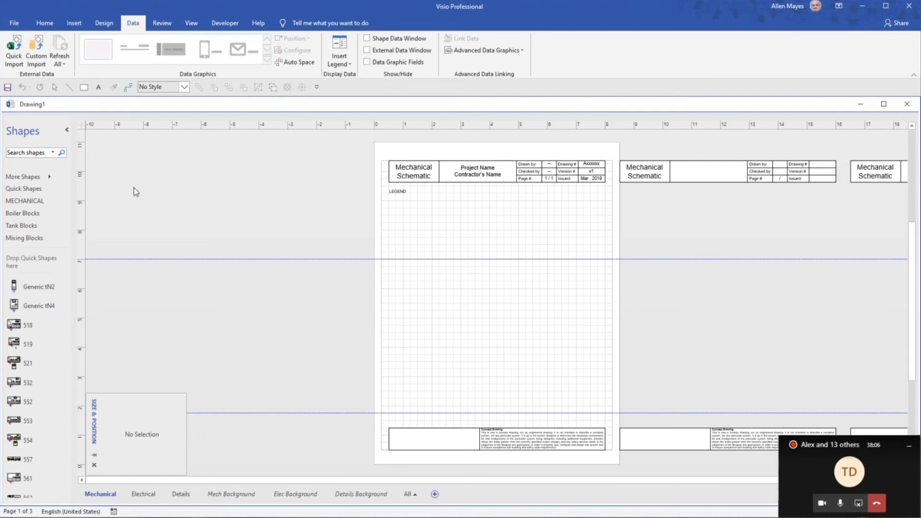
Place a Piping block from Boiler Blocks at about X 2.125 in, Y 4.75 in, and try drawing a connector from its red line's end
mouse_move(68, 197)
mouse_down()
mouse_move(70, 229)
mouse_move(70, 190)
mouse_up()
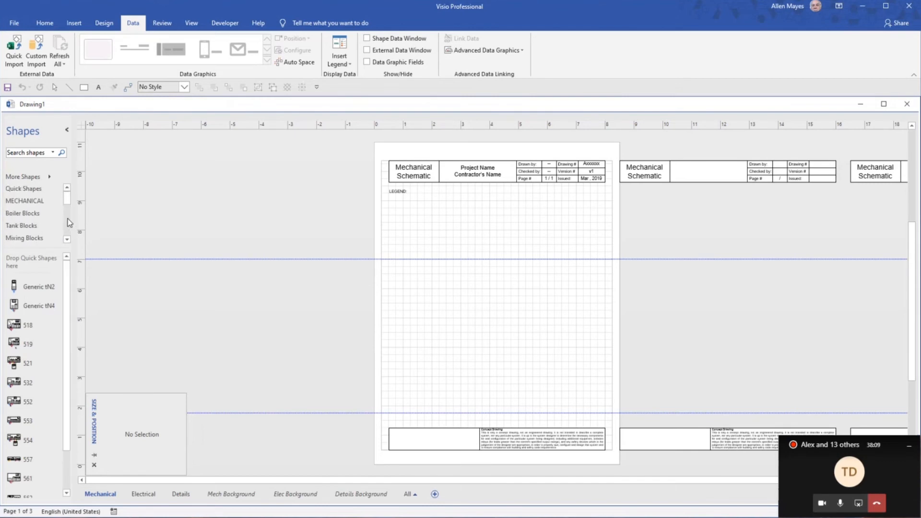
click(29, 215)
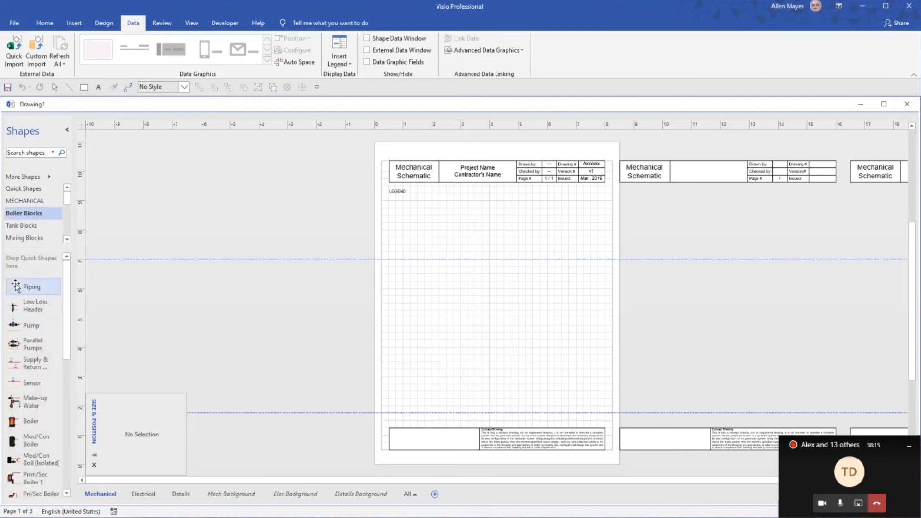
drag(16, 287, 533, 304)
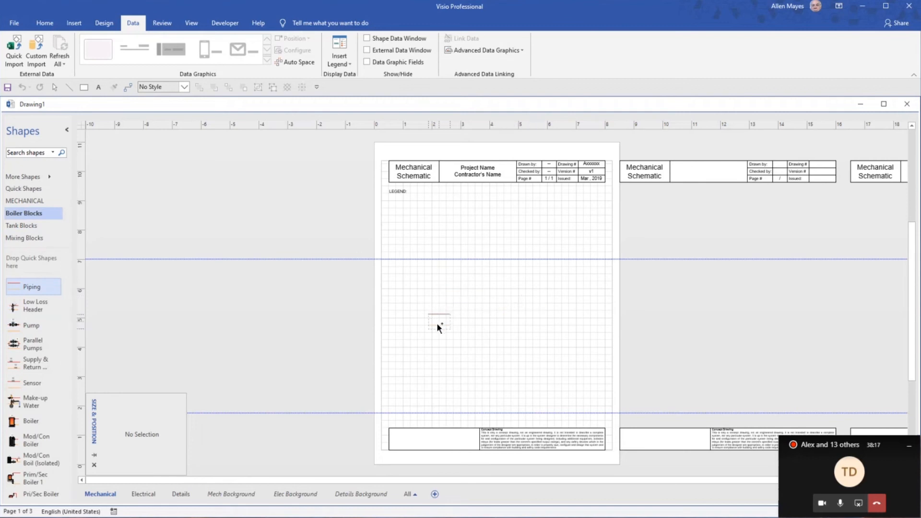
drag(437, 325, 437, 325)
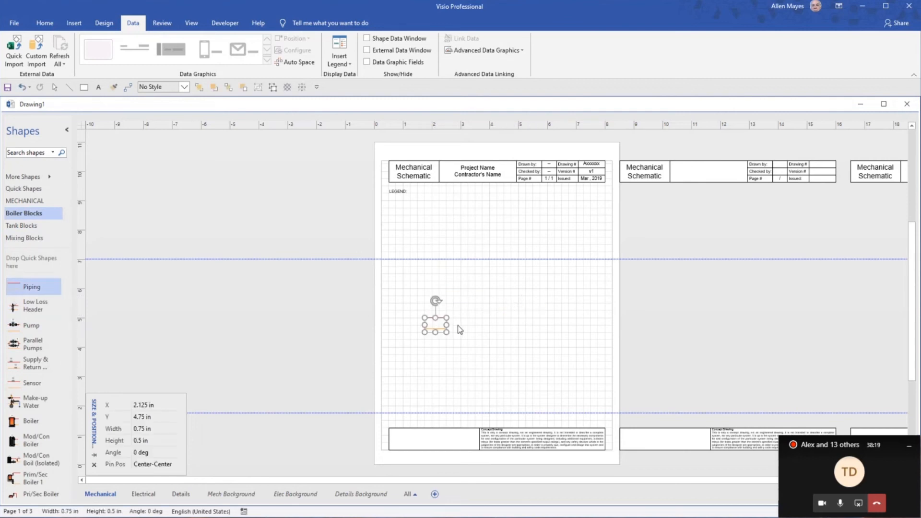
click(458, 327)
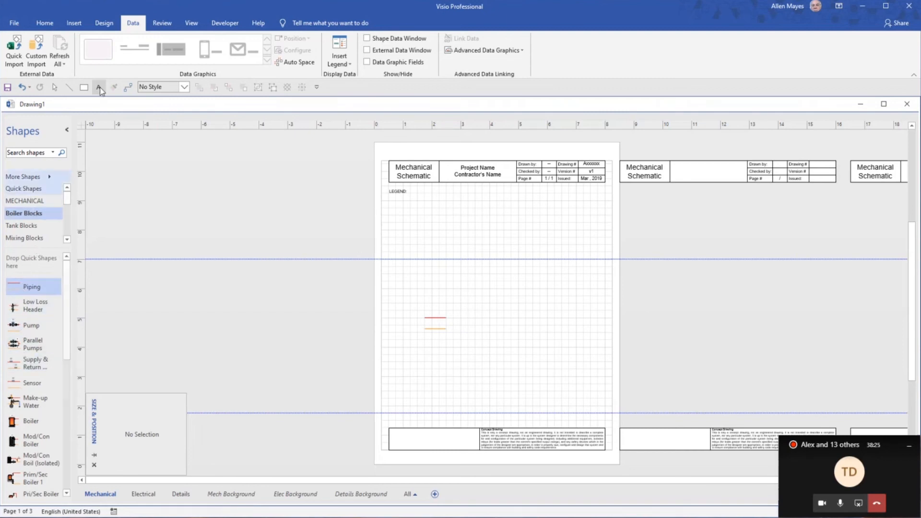
click(128, 87)
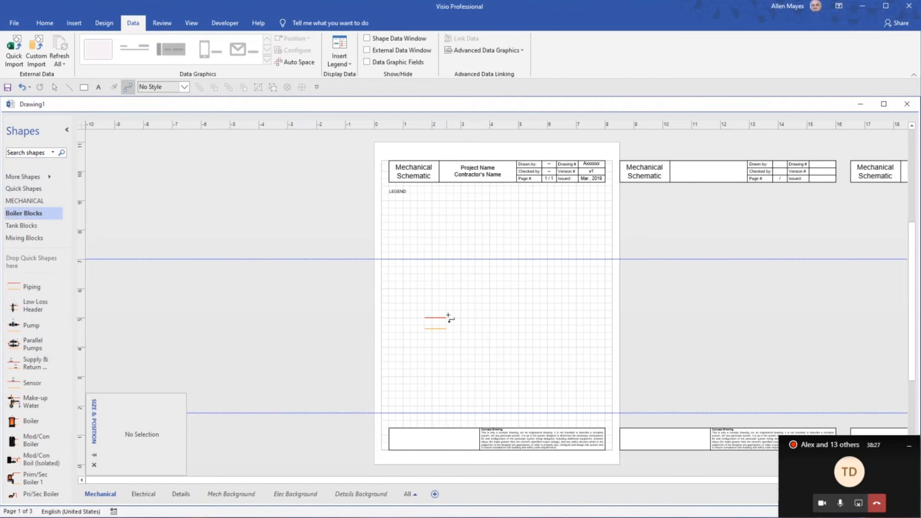
drag(448, 317, 583, 333)
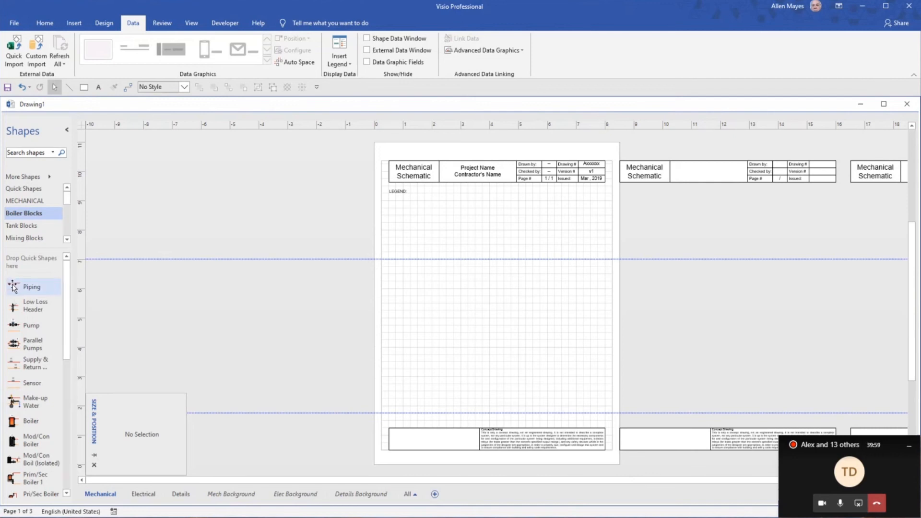
Place a Piping block from Boiler Blocks on the lower guide line at about X 3.5 in, Y 2 in
mouse_move(13, 287)
mouse_down()
mouse_move(141, 287)
mouse_move(500, 334)
mouse_up()
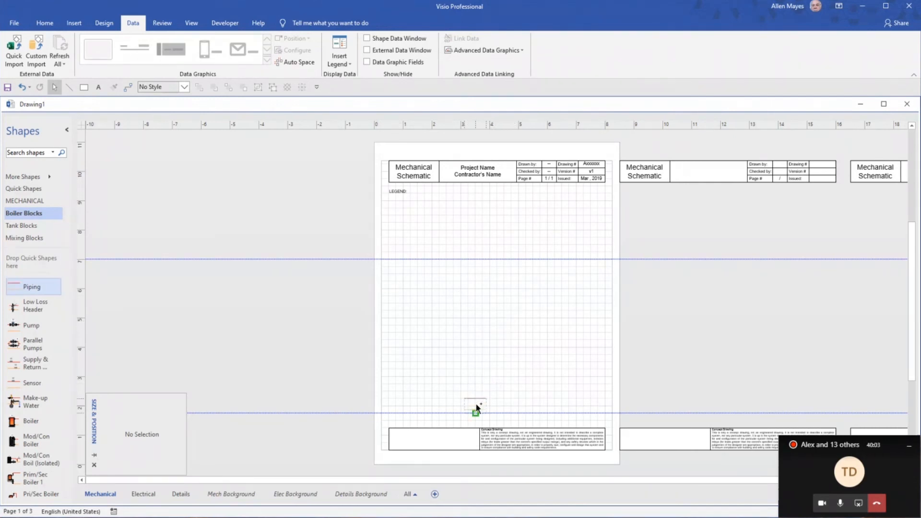
drag(477, 408, 475, 407)
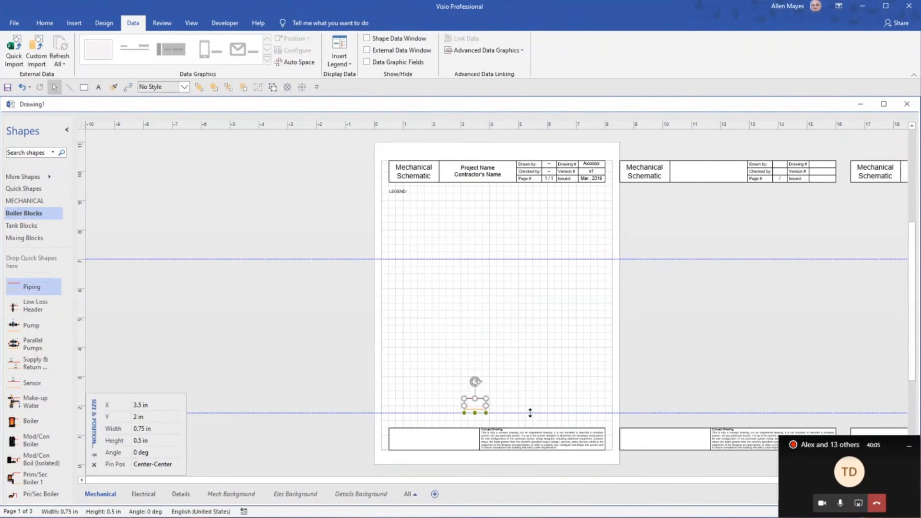
click(500, 410)
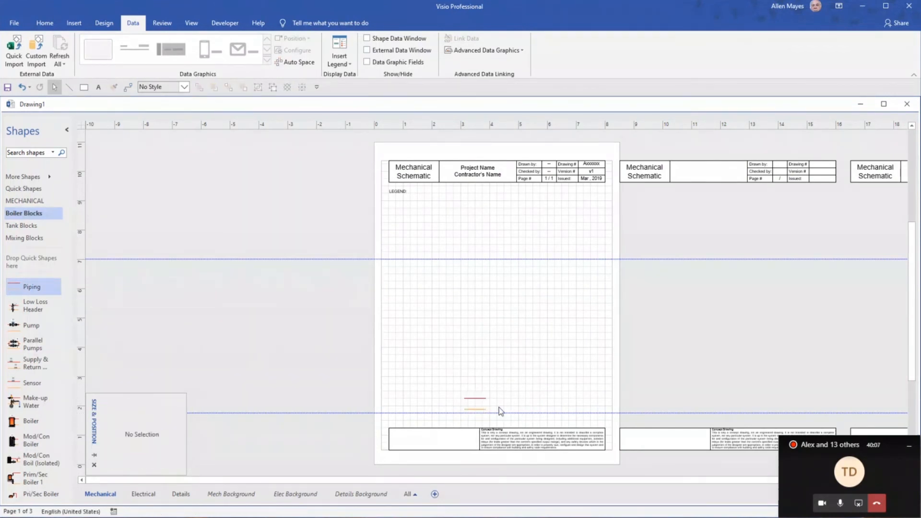
click(485, 401)
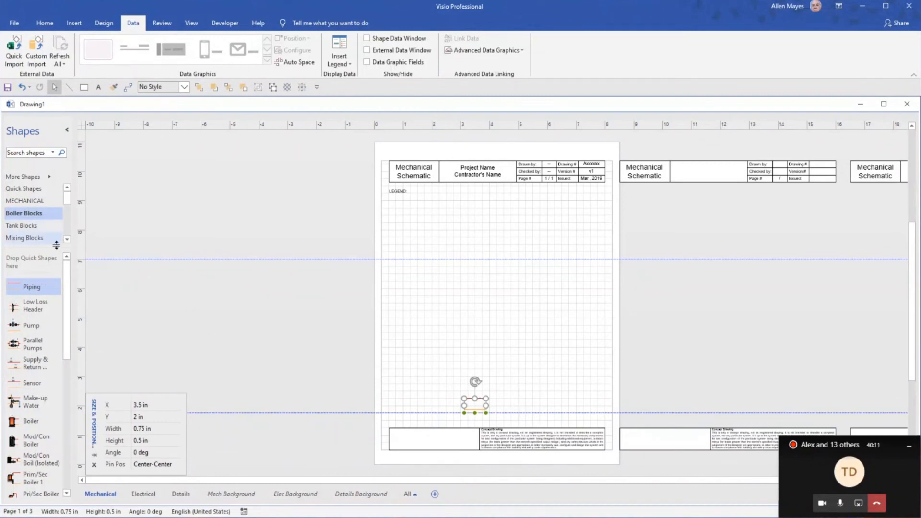
Place MECHANICAL shapes 132 at about X 10 in, Y 6.1 in, and 3 Button Classic at about X 17.75 in, Y 6.25 in, extending the page
click(25, 200)
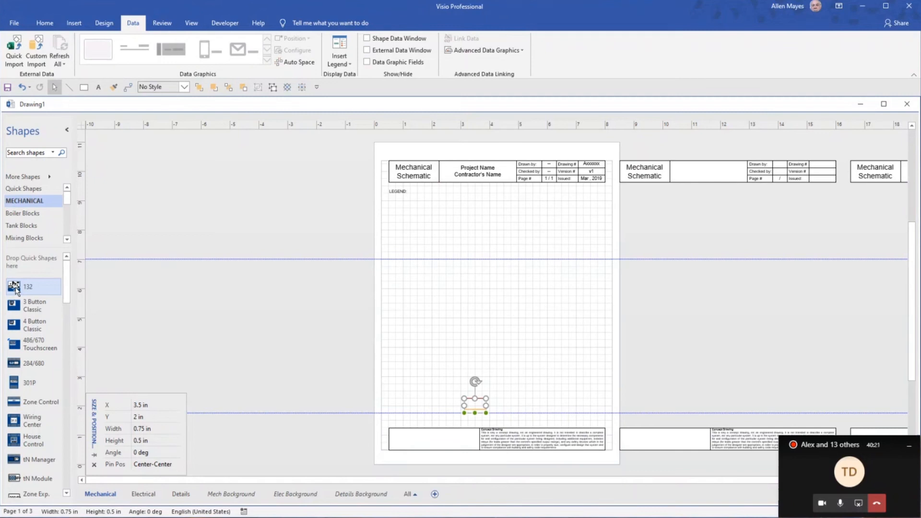
drag(15, 289, 579, 291)
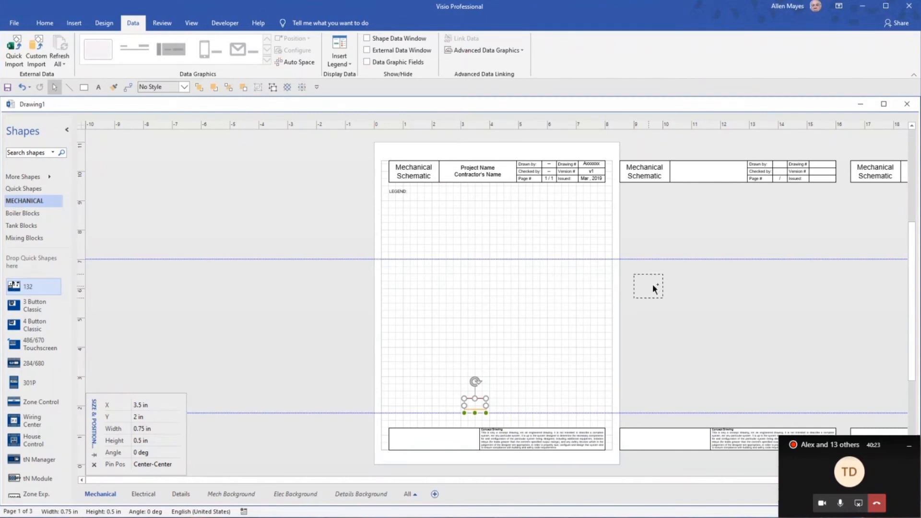
drag(653, 284, 664, 284)
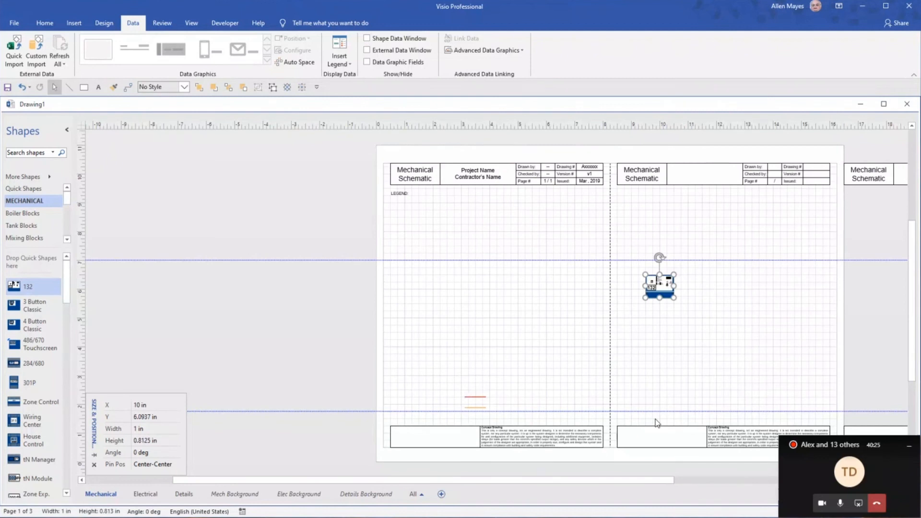
drag(14, 305, 888, 274)
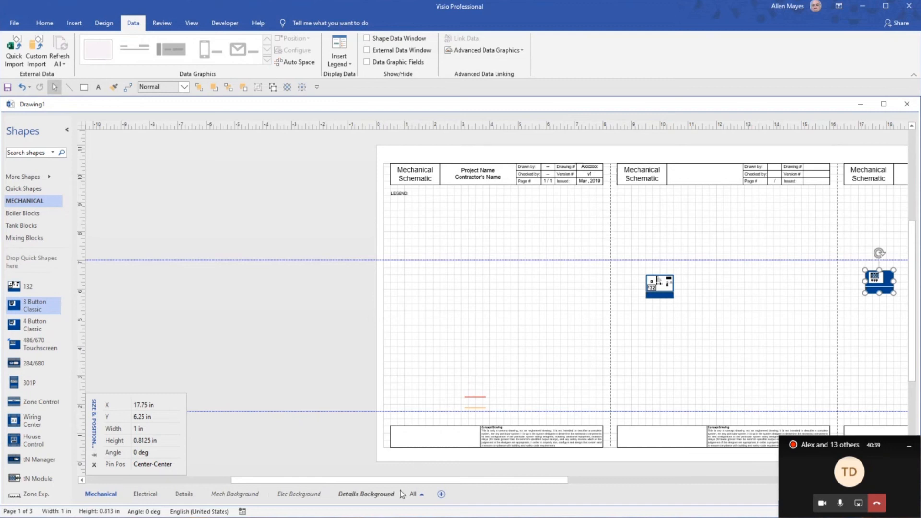
mouse_move(400, 482)
mouse_down()
mouse_move(543, 490)
mouse_move(435, 491)
mouse_up()
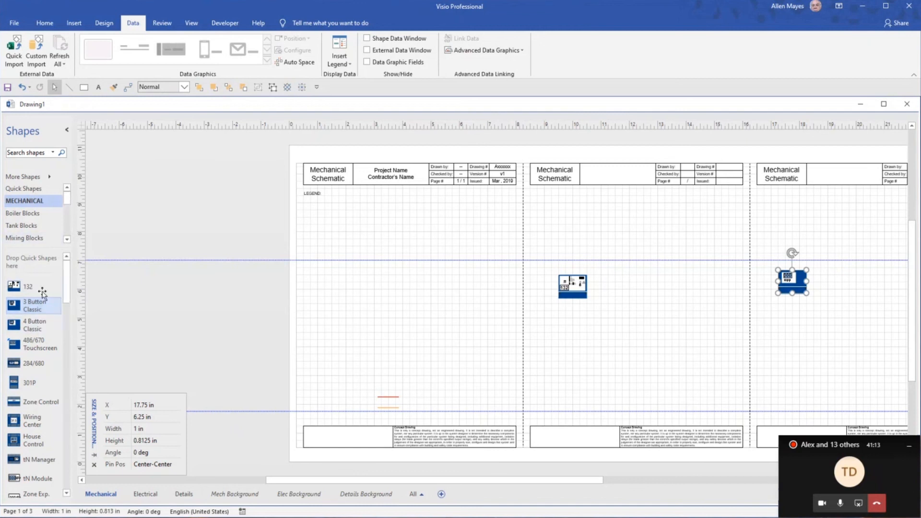
Draw a horizontal line from the end of the Piping block's red line at Y 2.25 in, about 10.375 in long
click(72, 90)
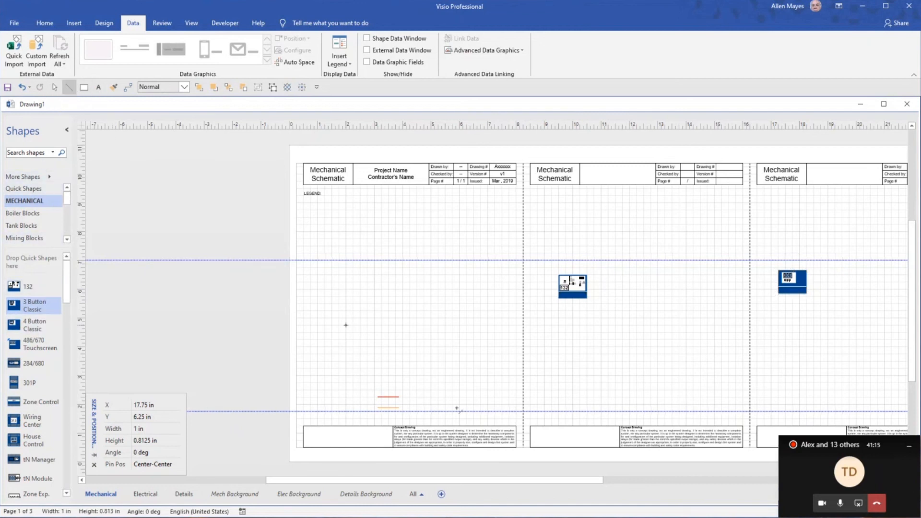
click(399, 397)
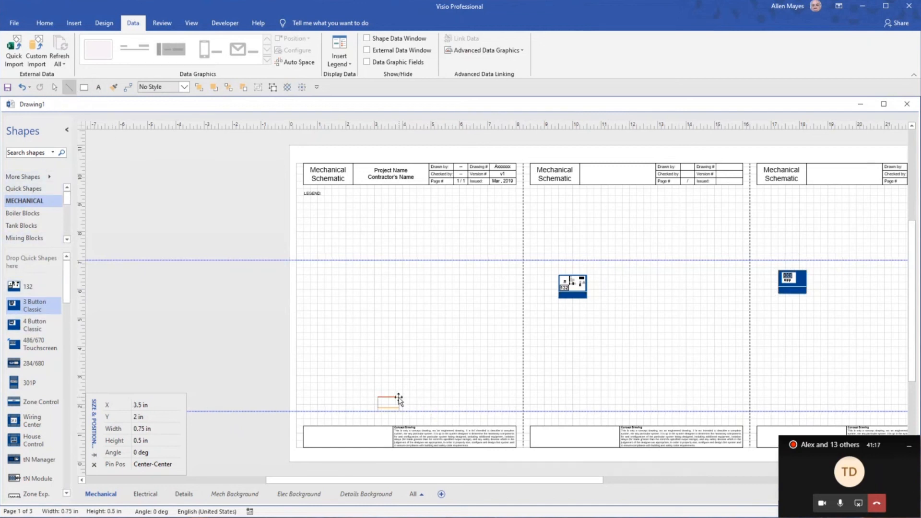
drag(411, 400, 693, 399)
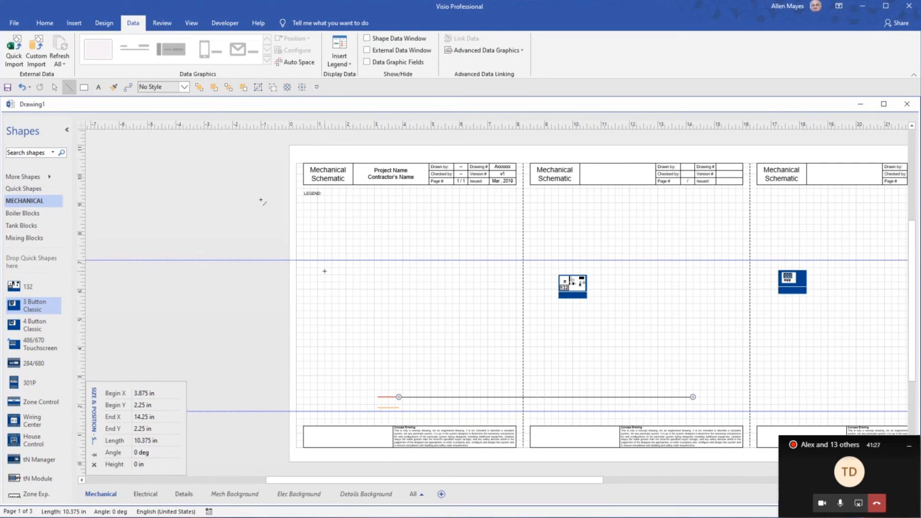
Examine the print preview of the mechanical schematic and return to the drawing
click(14, 23)
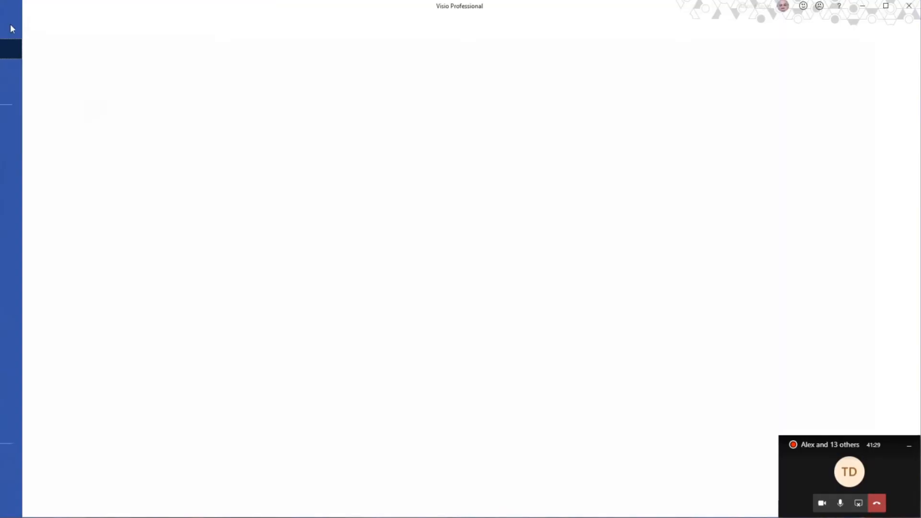
click(35, 188)
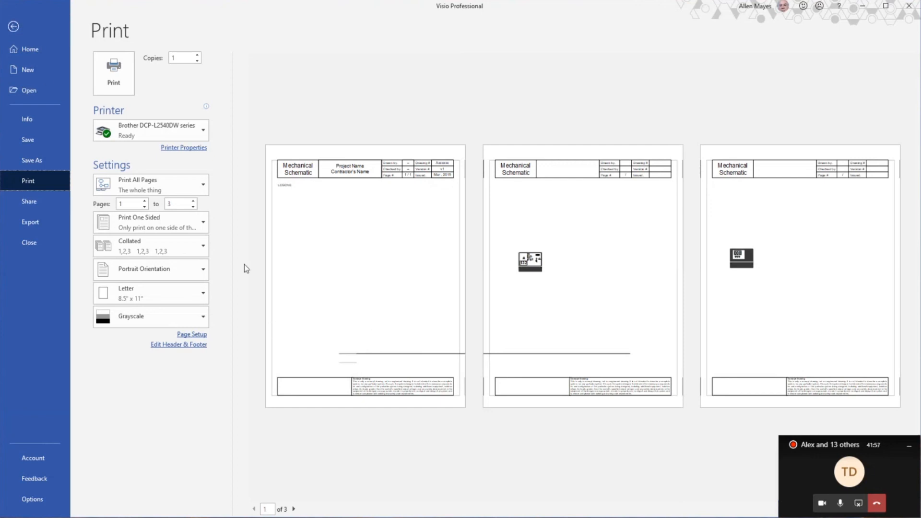
click(13, 26)
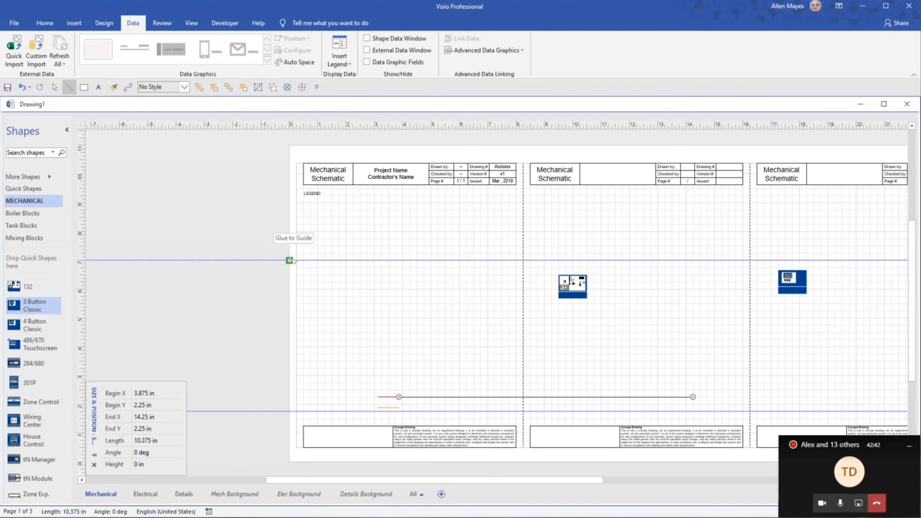
Delete the horizontal line and the 132 and 3 Button Classic controls from the extended pages
key(Delete)
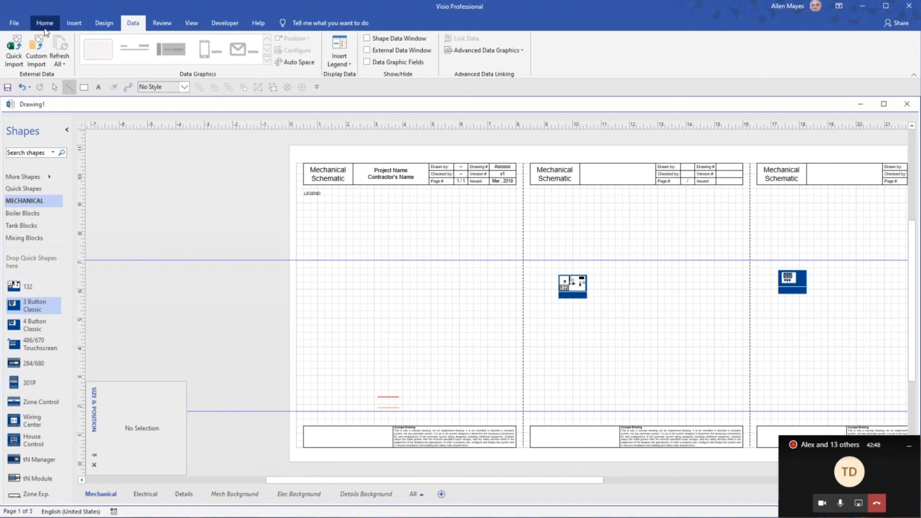
click(54, 87)
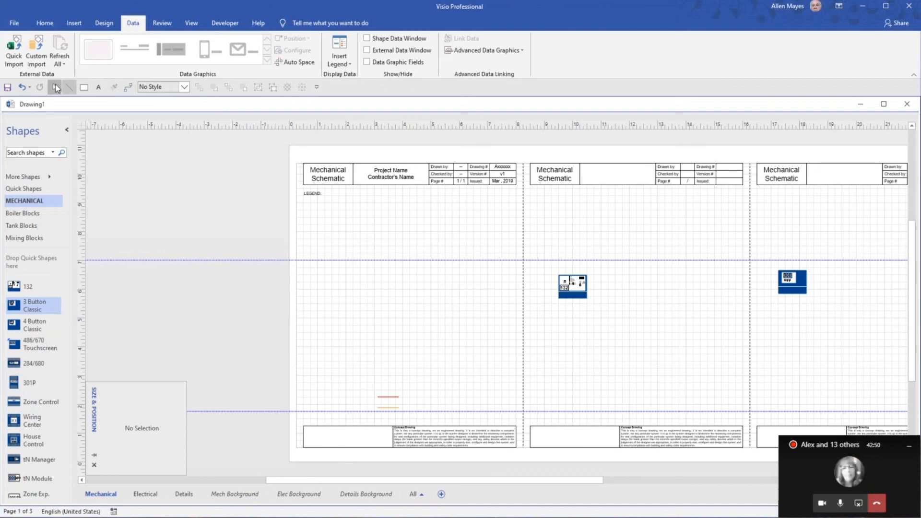
drag(551, 235, 885, 356)
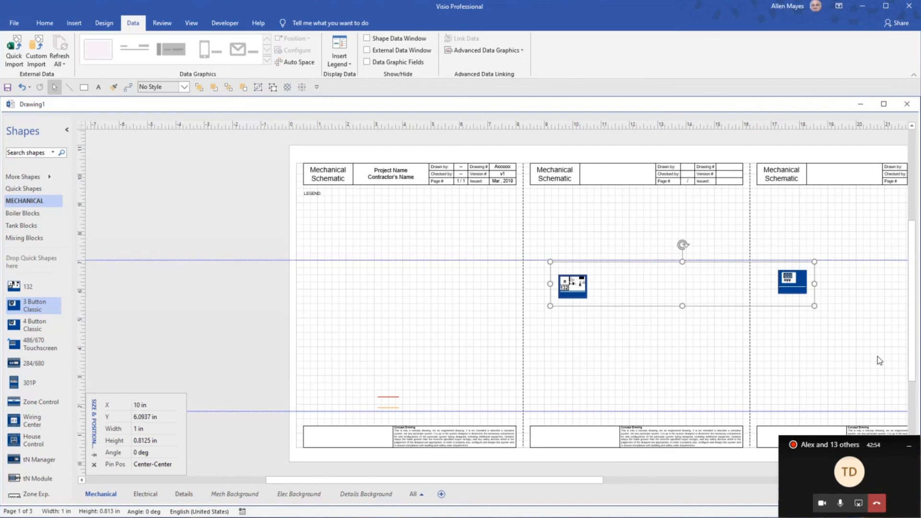
key(Delete)
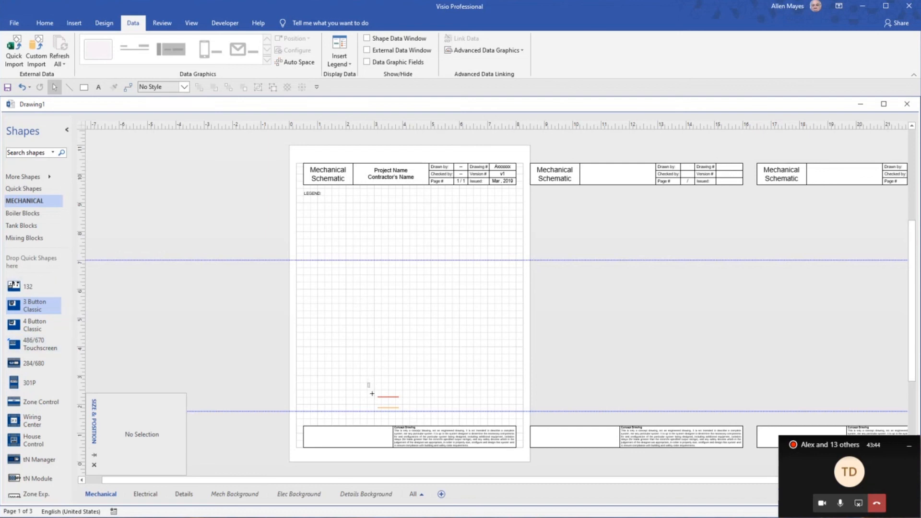
Try pasting copied shapes beside the page, and delete the pasted group
drag(368, 383, 418, 418)
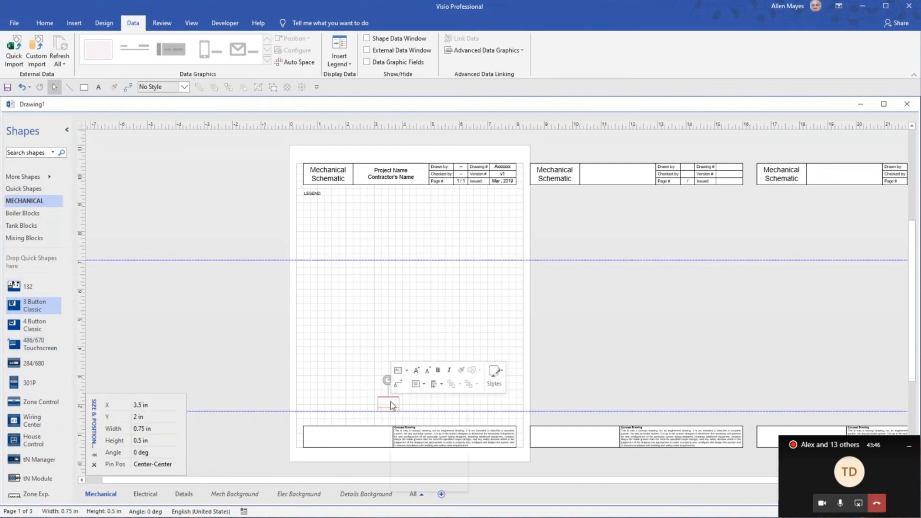
right_click(390, 401)
click(638, 359)
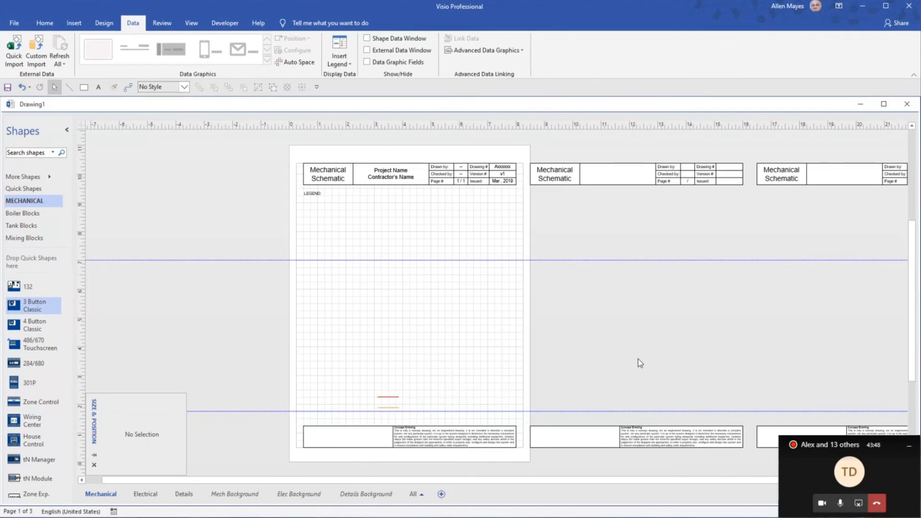
right_click(639, 359)
click(660, 402)
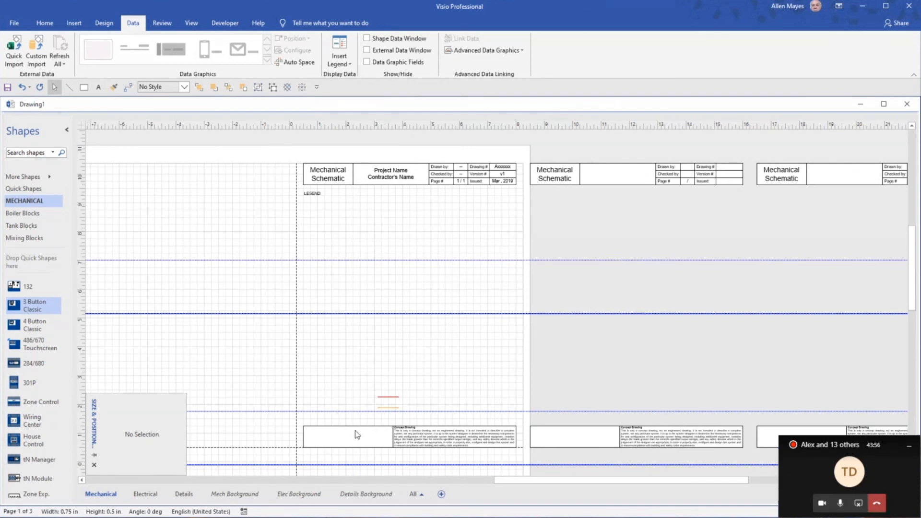
drag(504, 483, 327, 482)
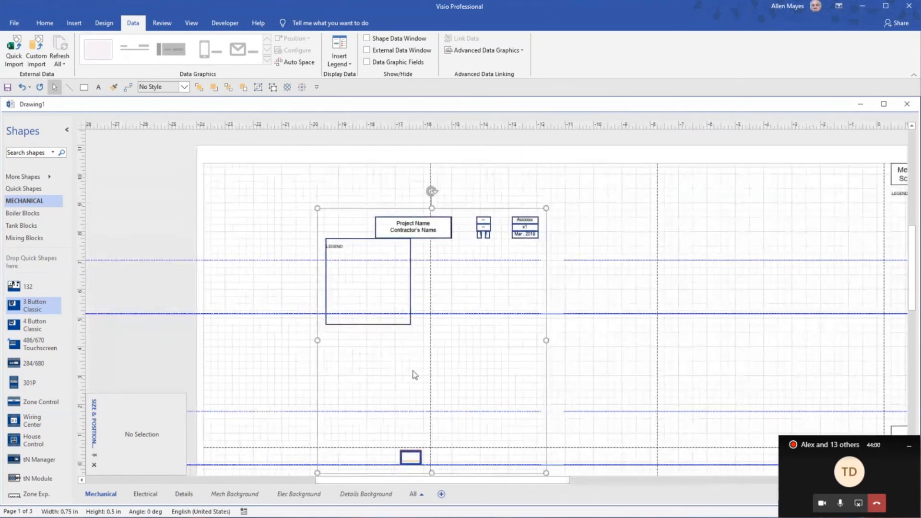
key(Delete)
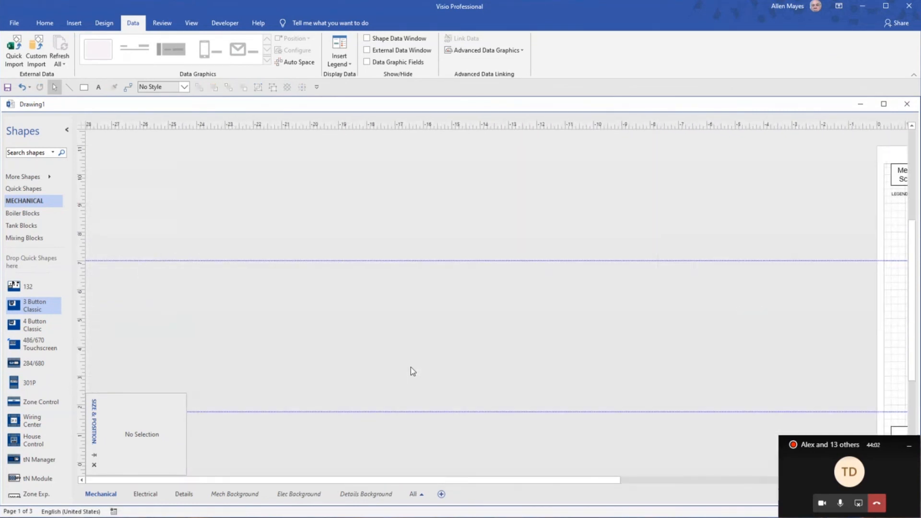
Return to the first page and select the Piping block on the lower guide line
scroll(413, 367, down, 2)
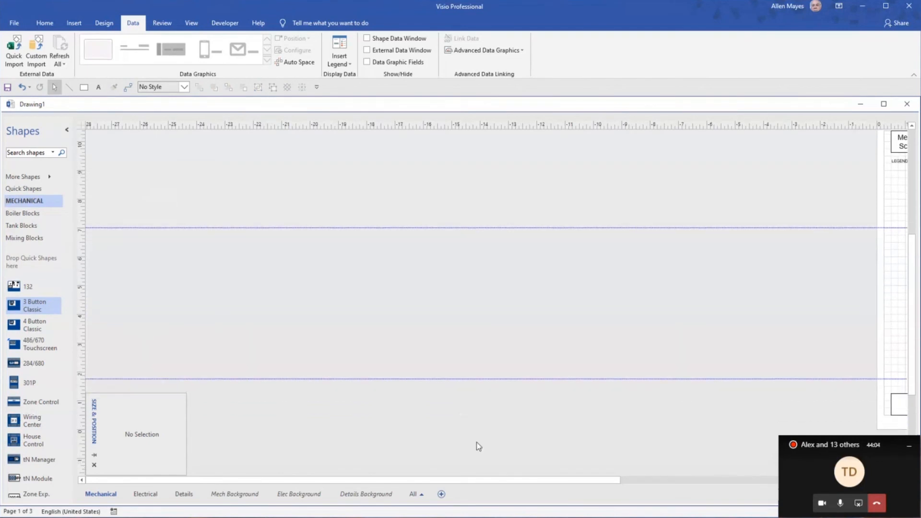
drag(508, 482, 758, 482)
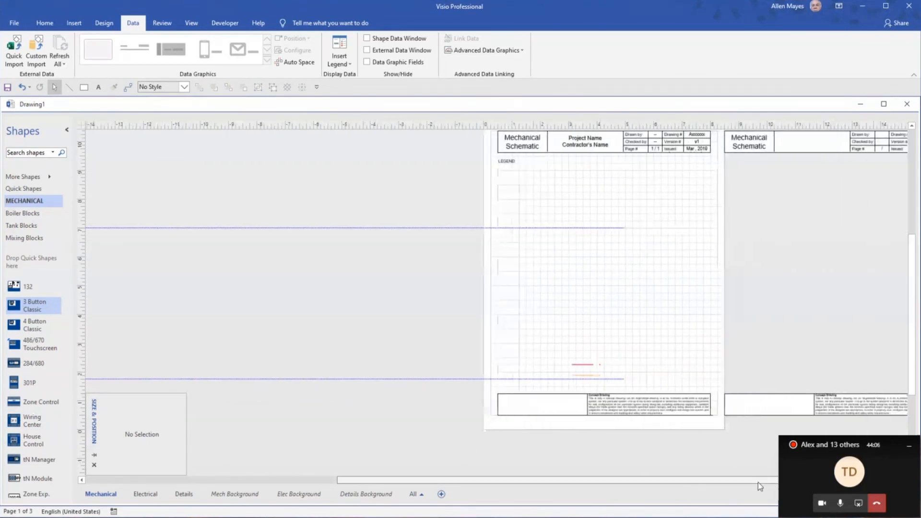
scroll(643, 353, up, 3)
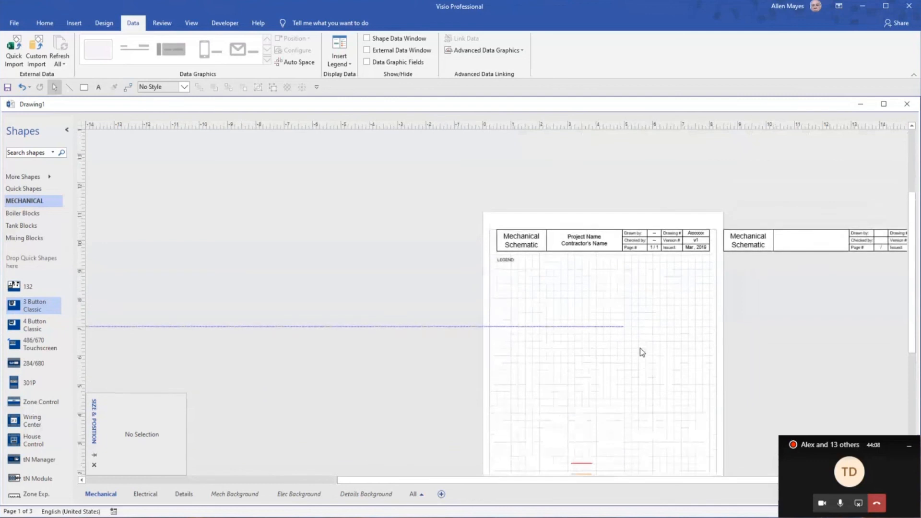
scroll(643, 353, down, 3)
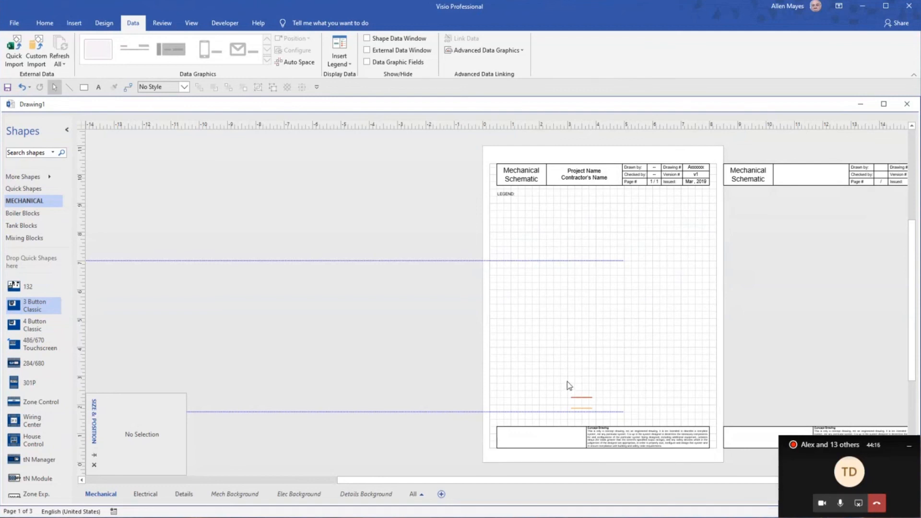
drag(566, 380, 605, 414)
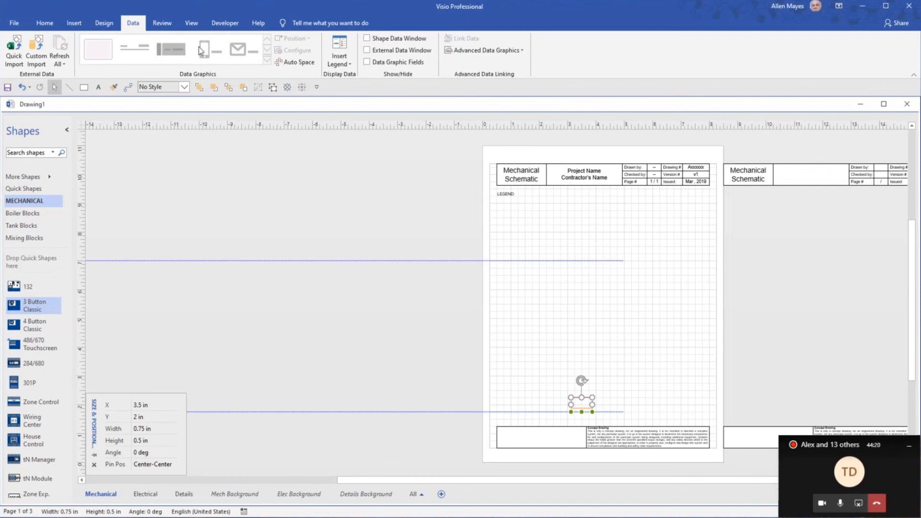
Open the recent drawing Horizons.vsdx and minimize the Drawing1 window
click(15, 23)
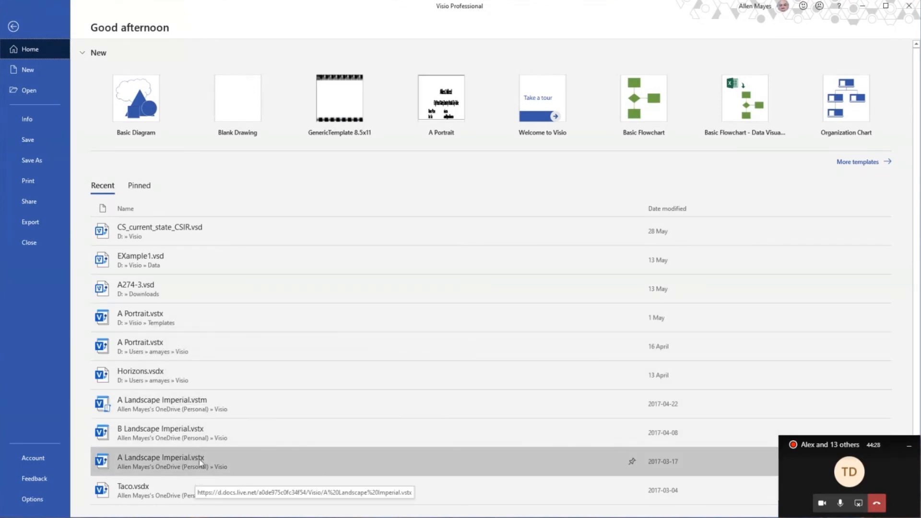
scroll(201, 463, down, 1)
scroll(203, 456, up, 1)
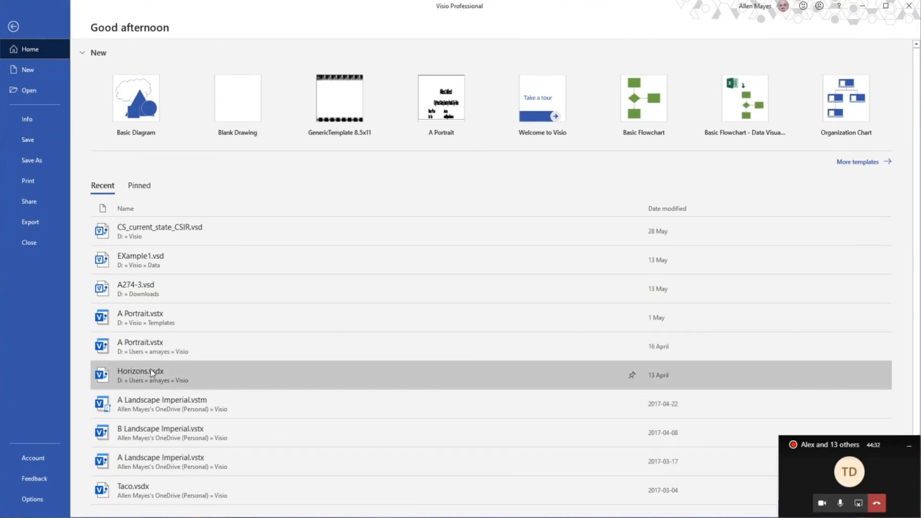
scroll(158, 377, down, 1)
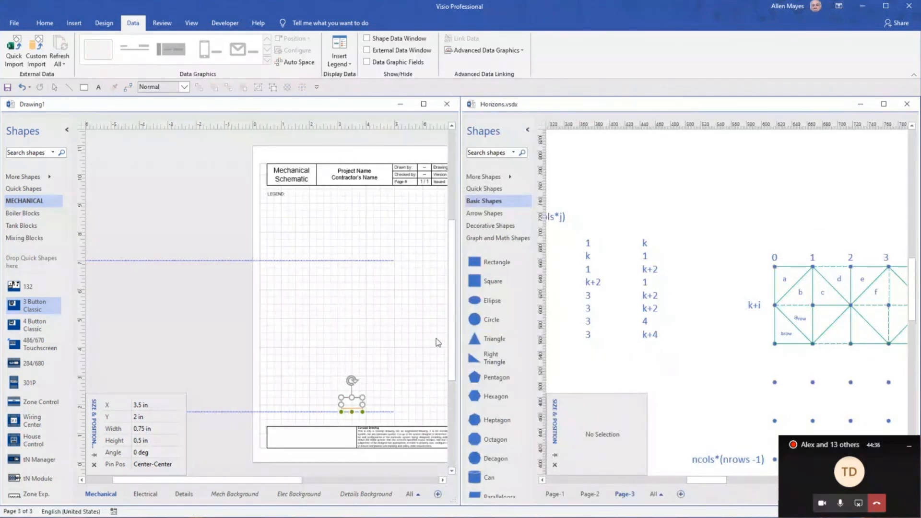
scroll(668, 316, down, 3)
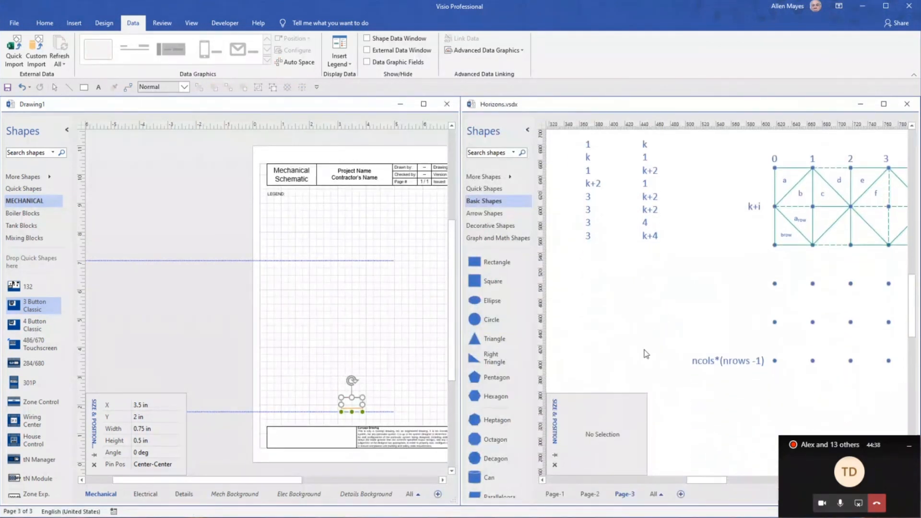
click(401, 105)
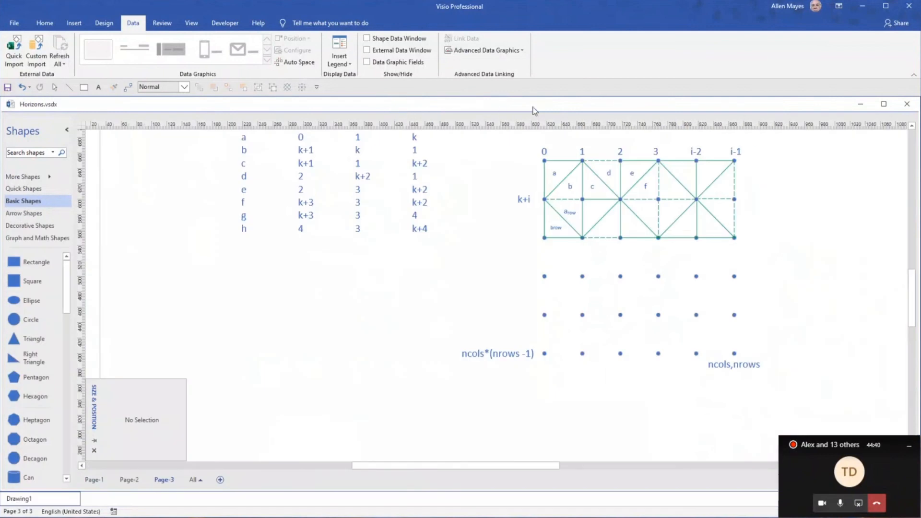
Look over the grid diagram on Page-3 of Horizons.vsdx and switch to Page-1
scroll(571, 237, up, 3)
scroll(571, 239, down, 2)
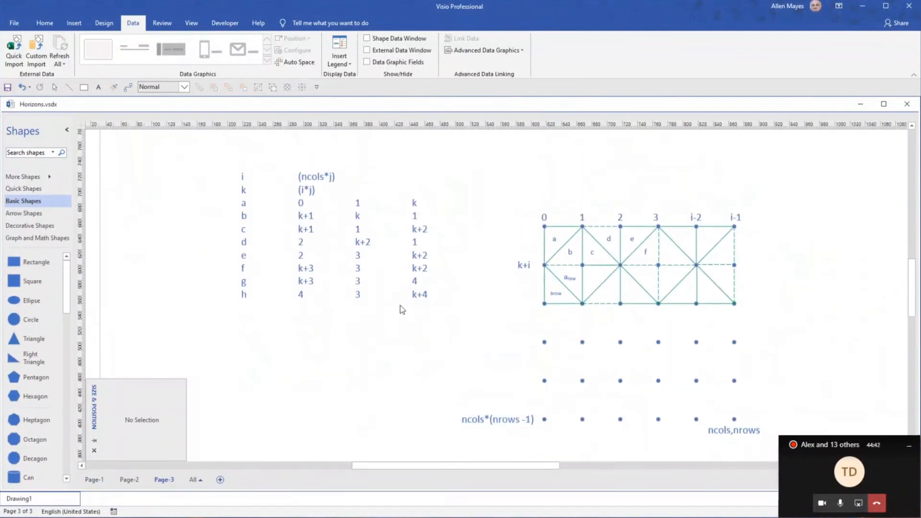
click(94, 480)
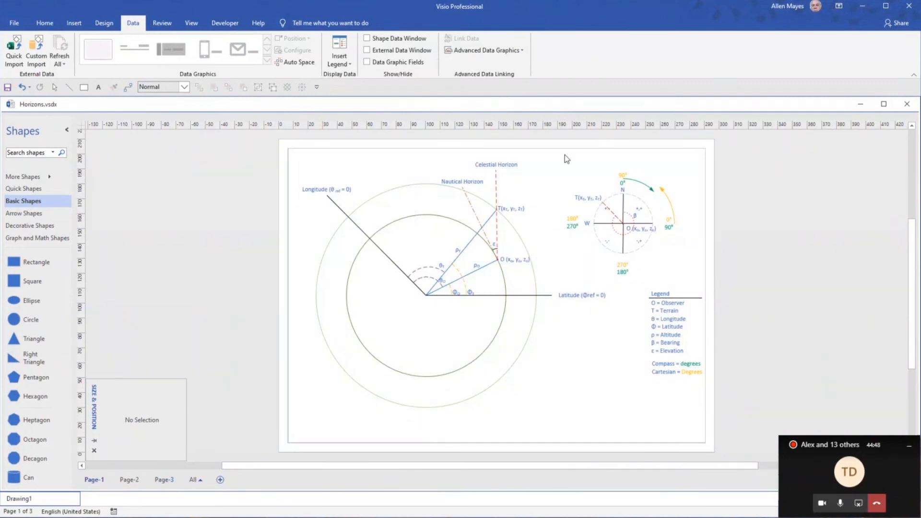
Open the drawing scale settings for Page-1 of Horizons.vsdx, choose a pre-defined scale, and review the available scale categories
click(109, 26)
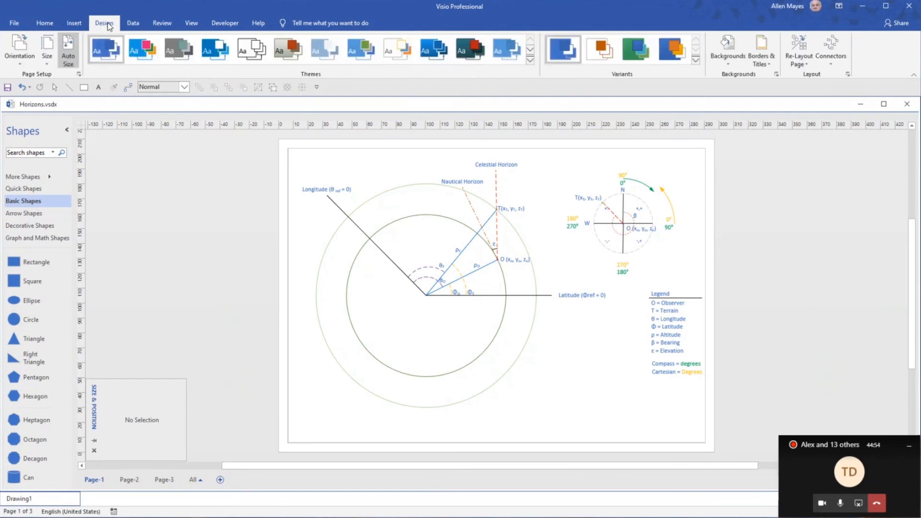
click(78, 74)
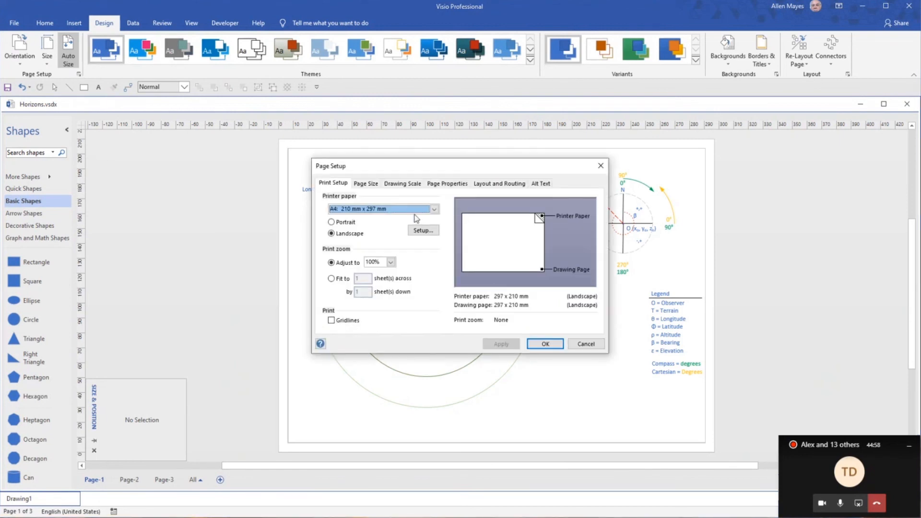
click(395, 187)
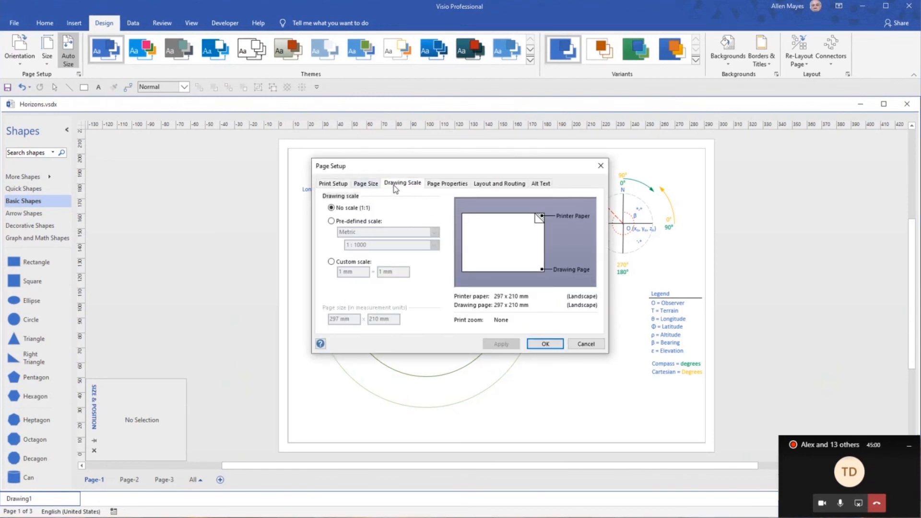
click(332, 222)
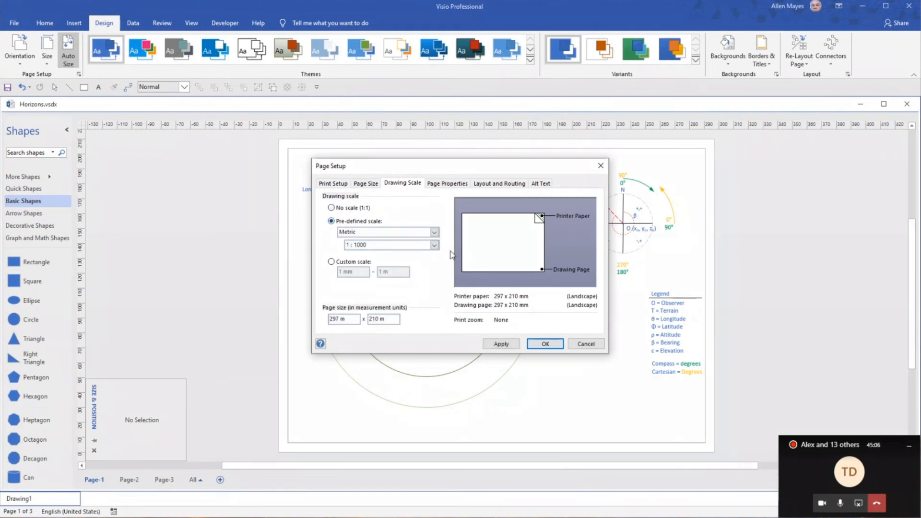
click(437, 231)
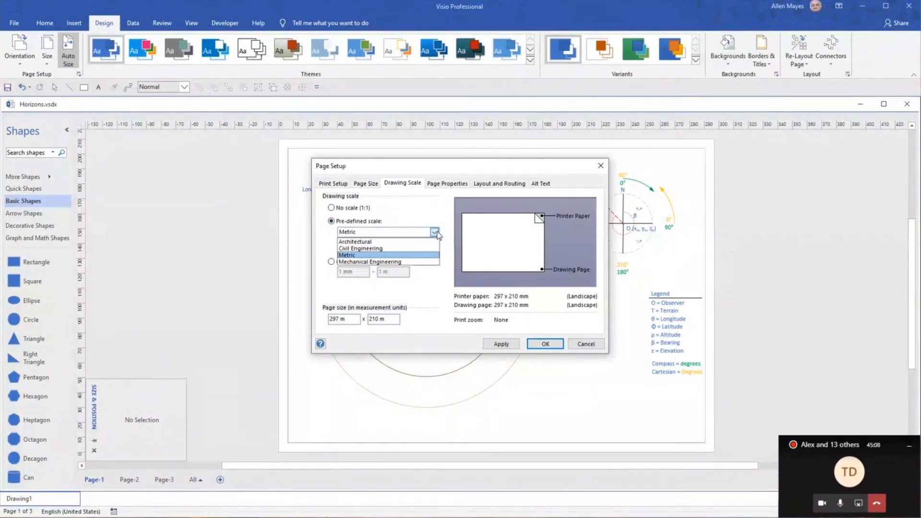
click(436, 232)
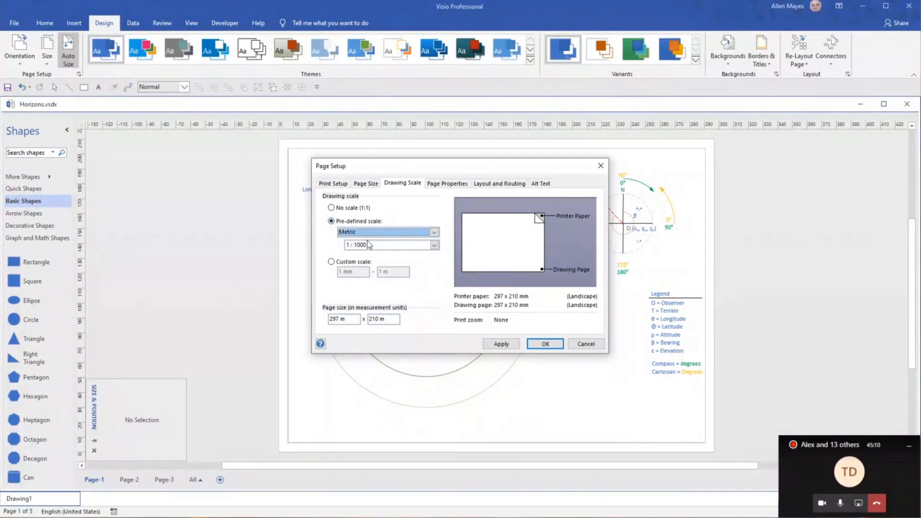
Try the Architectural pre-defined scale at 1/2" = 1' 0" and discard the page setup changes
click(435, 233)
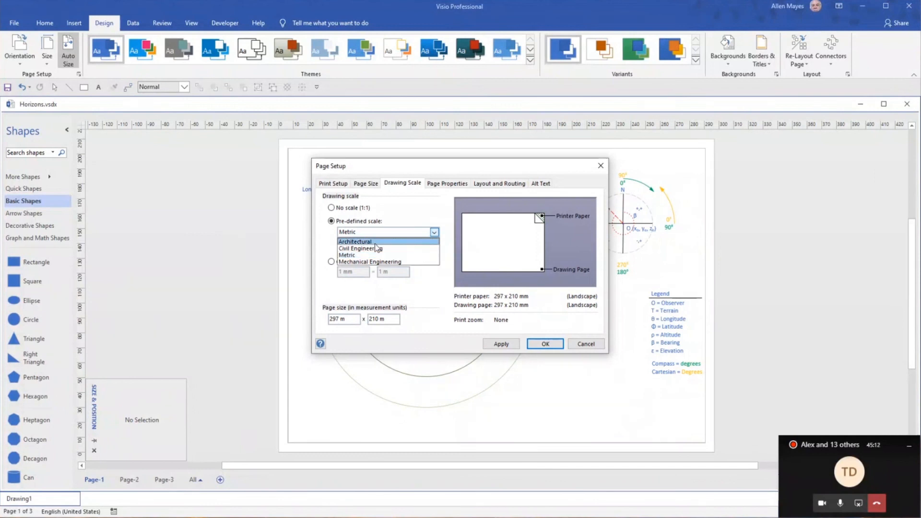
click(360, 241)
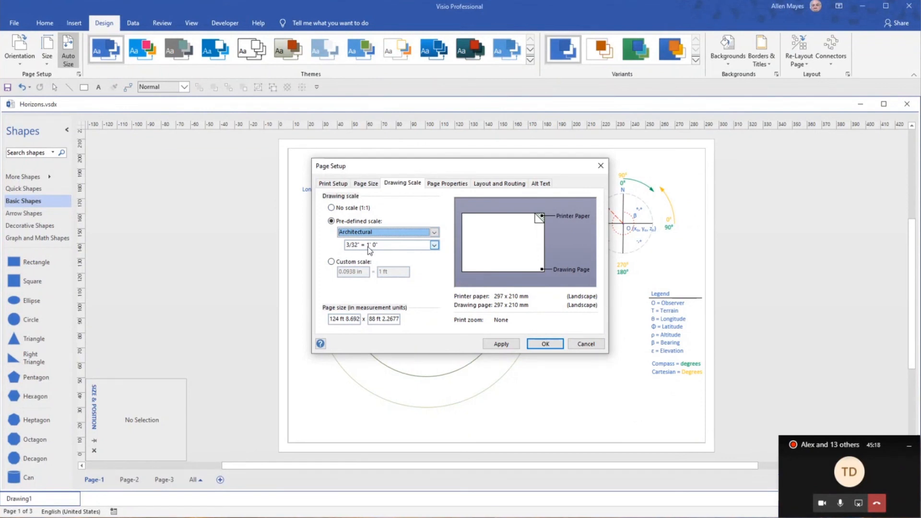
click(434, 245)
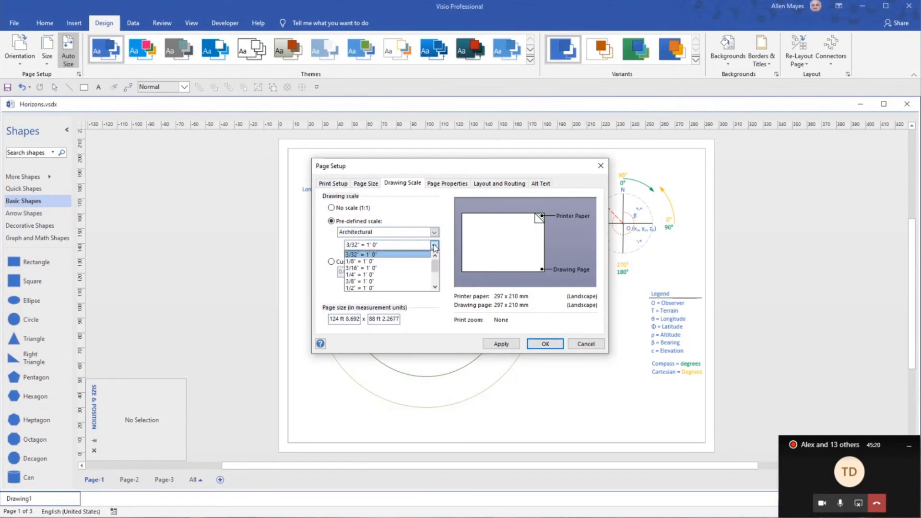
click(379, 288)
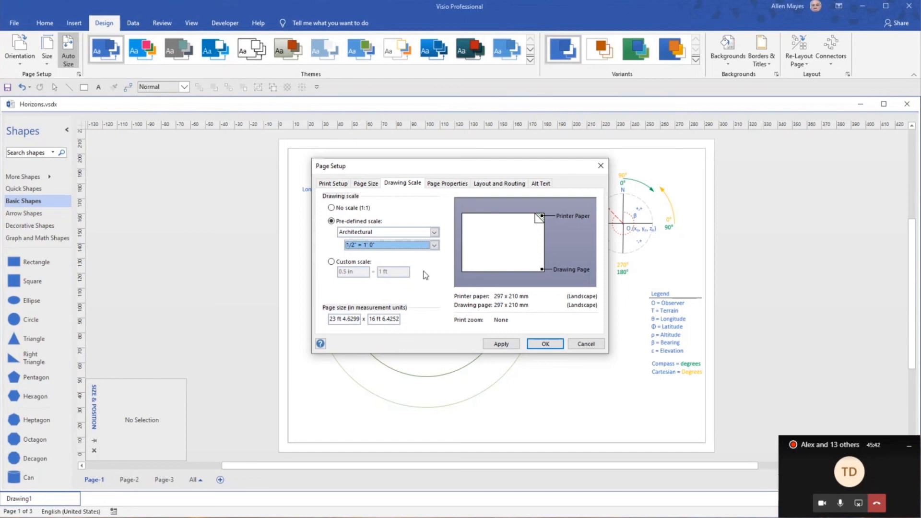
click(601, 166)
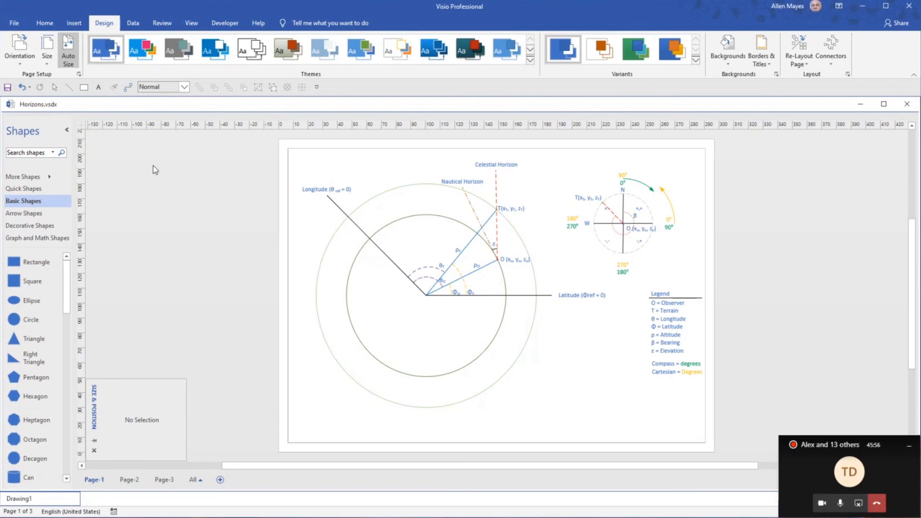
Close Horizons.vsdx, and preview the GenericTemplate 8.5x11 template without creating a drawing from it
click(907, 104)
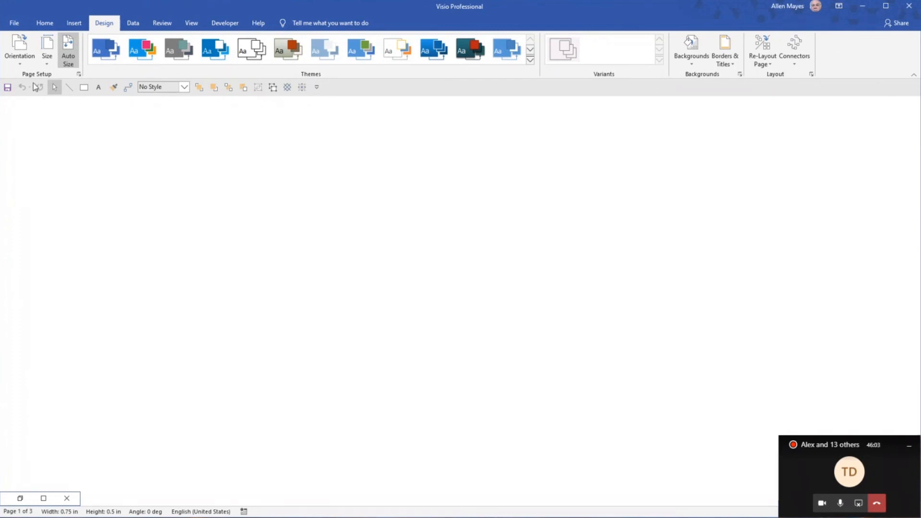
click(14, 23)
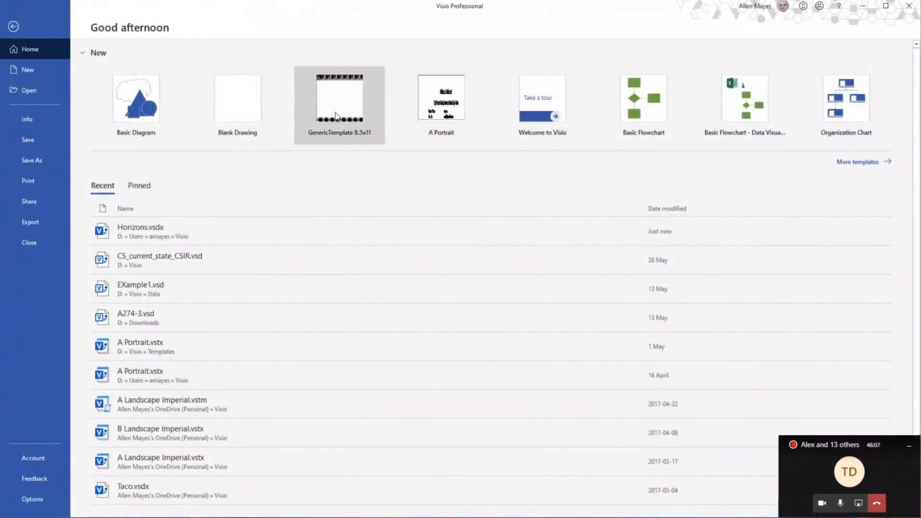
click(336, 115)
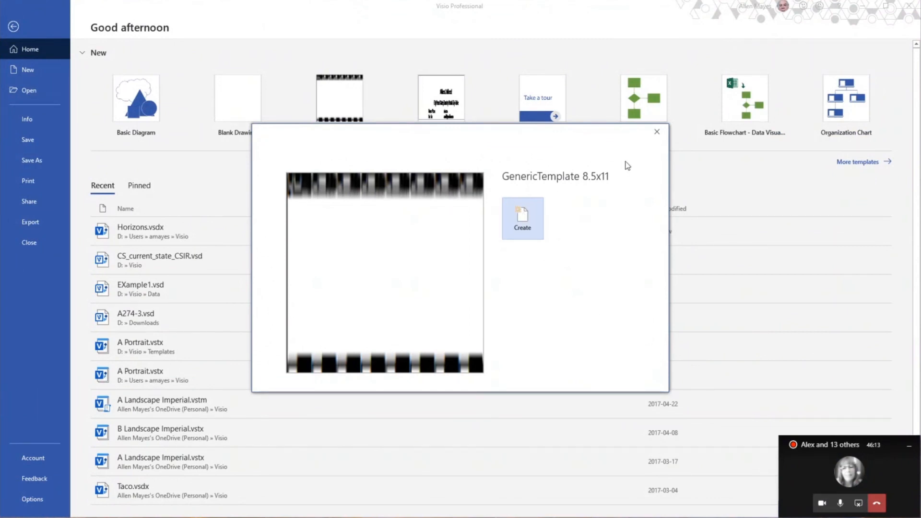
click(657, 132)
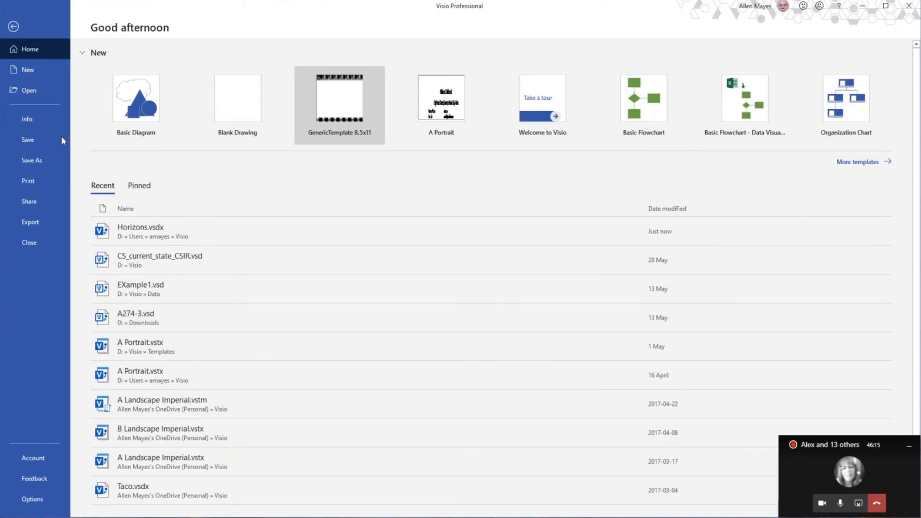